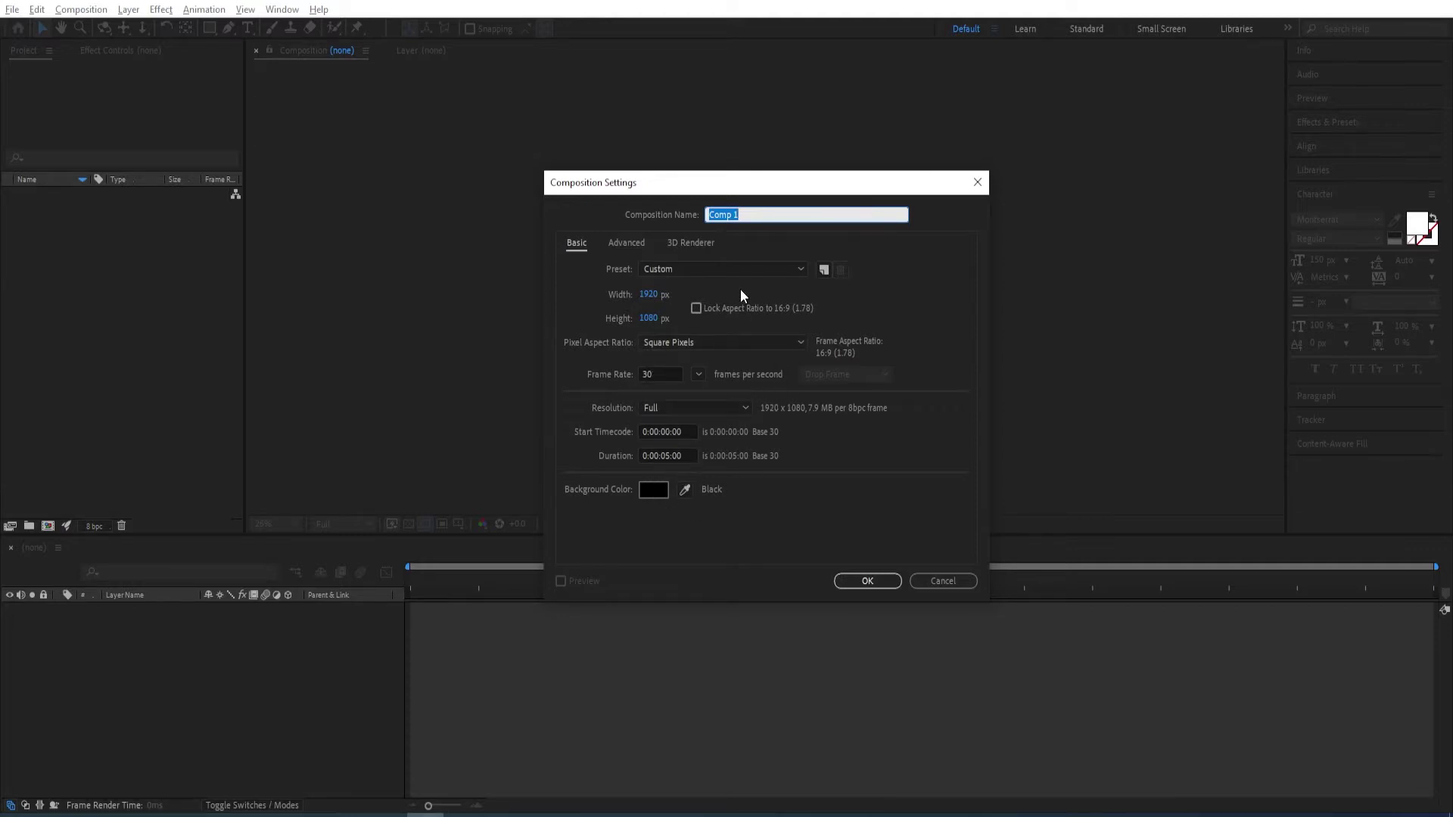
Create a composition named "Cinematic Title" and add a text layer reading "CINEMATIC".
{"action": "type", "text": "Cinematic"}
{"action": "key", "text": "Return"}
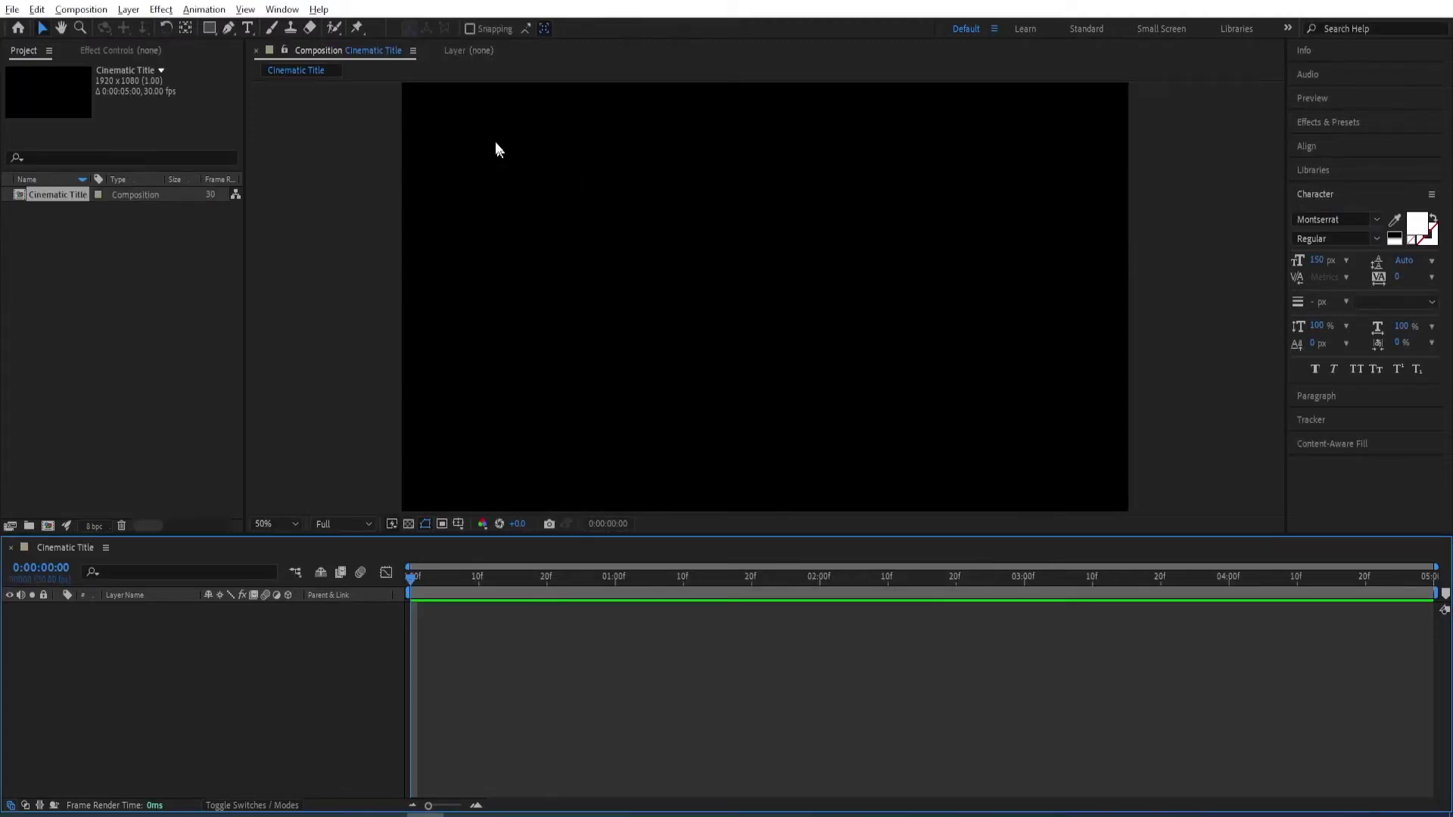
{"action": "left_click", "coordinate": [247, 29]}
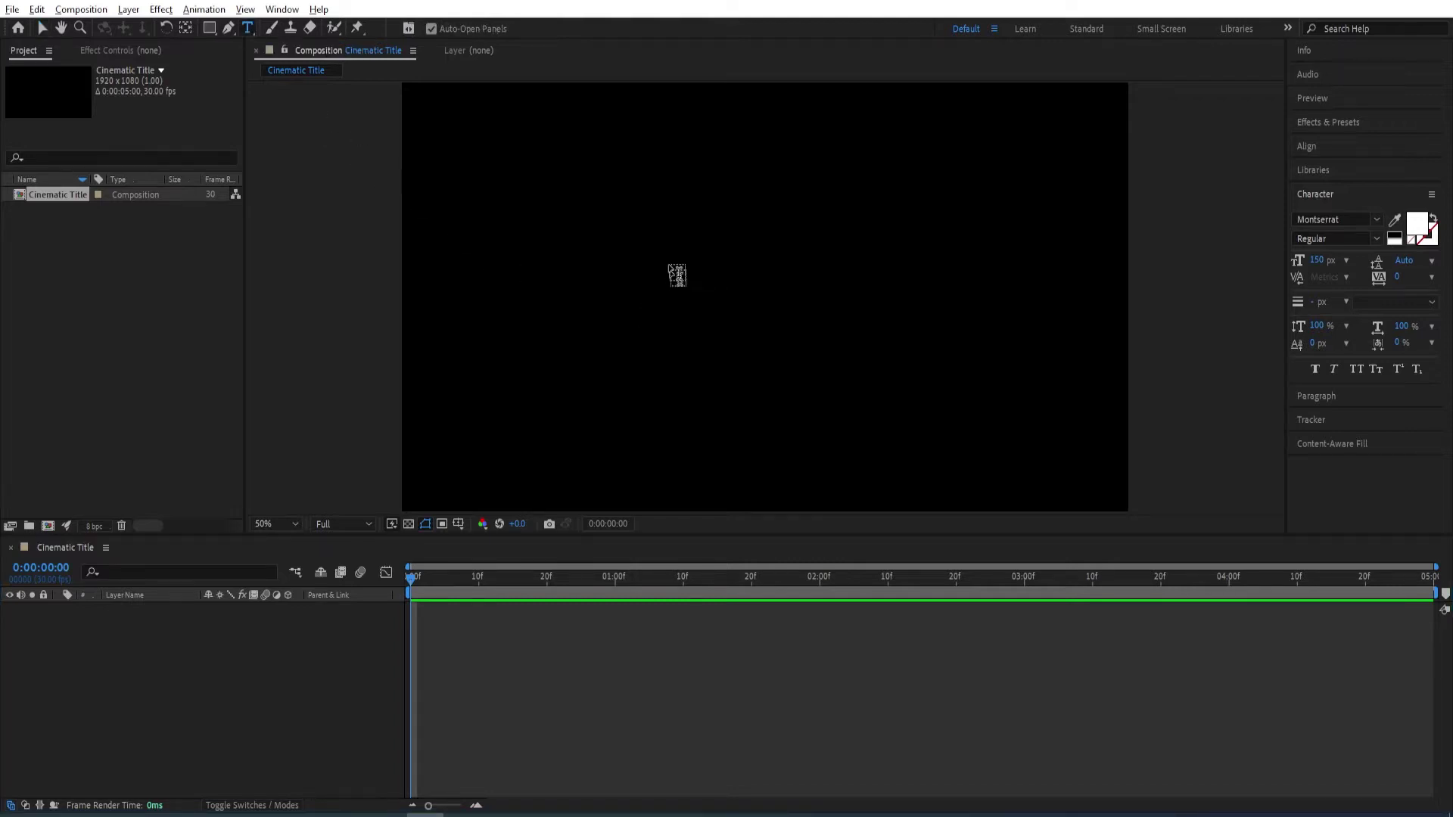
{"action": "left_click", "coordinate": [632, 291]}
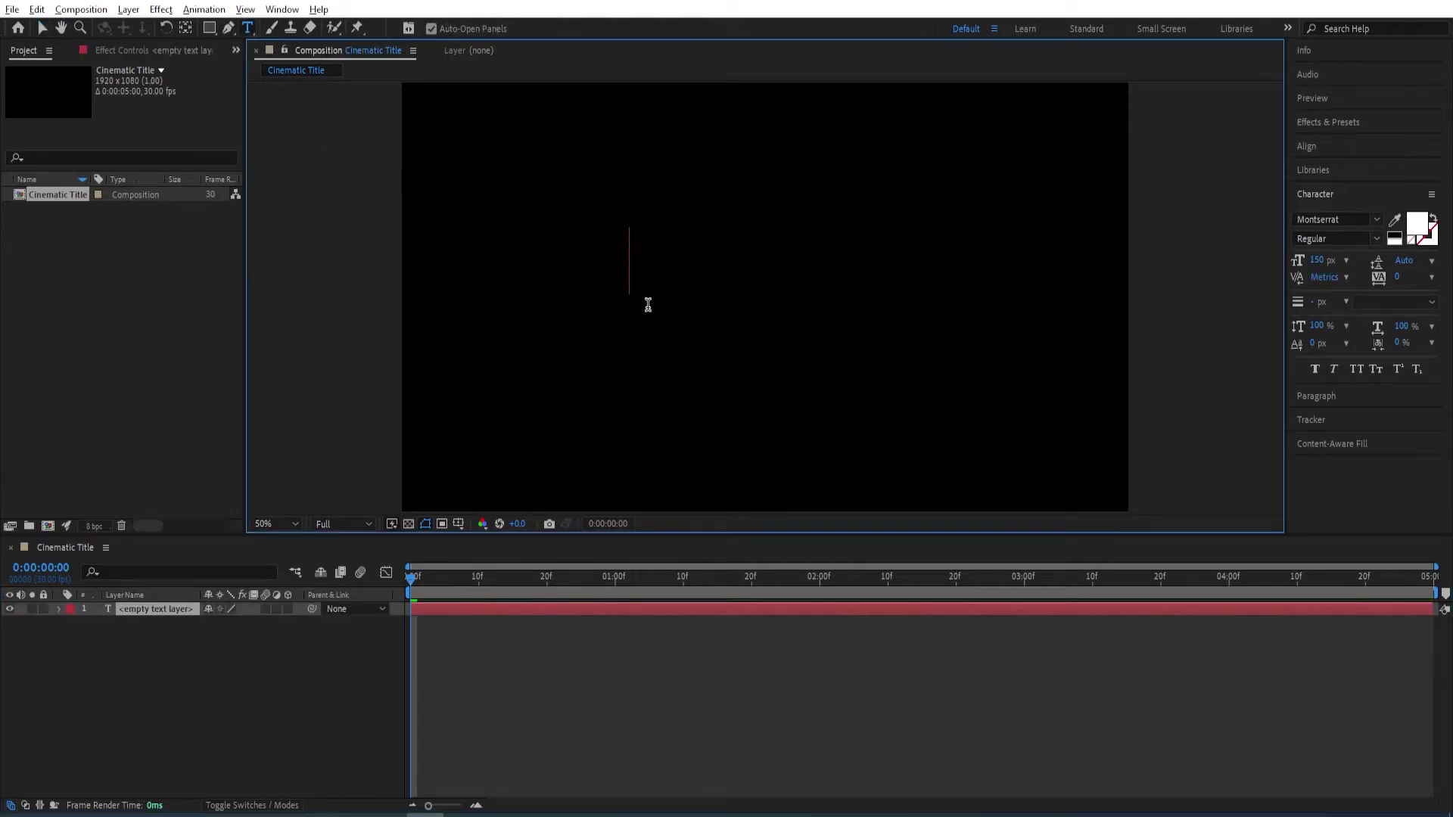
{"action": "type", "text": "CINEMATIC"}
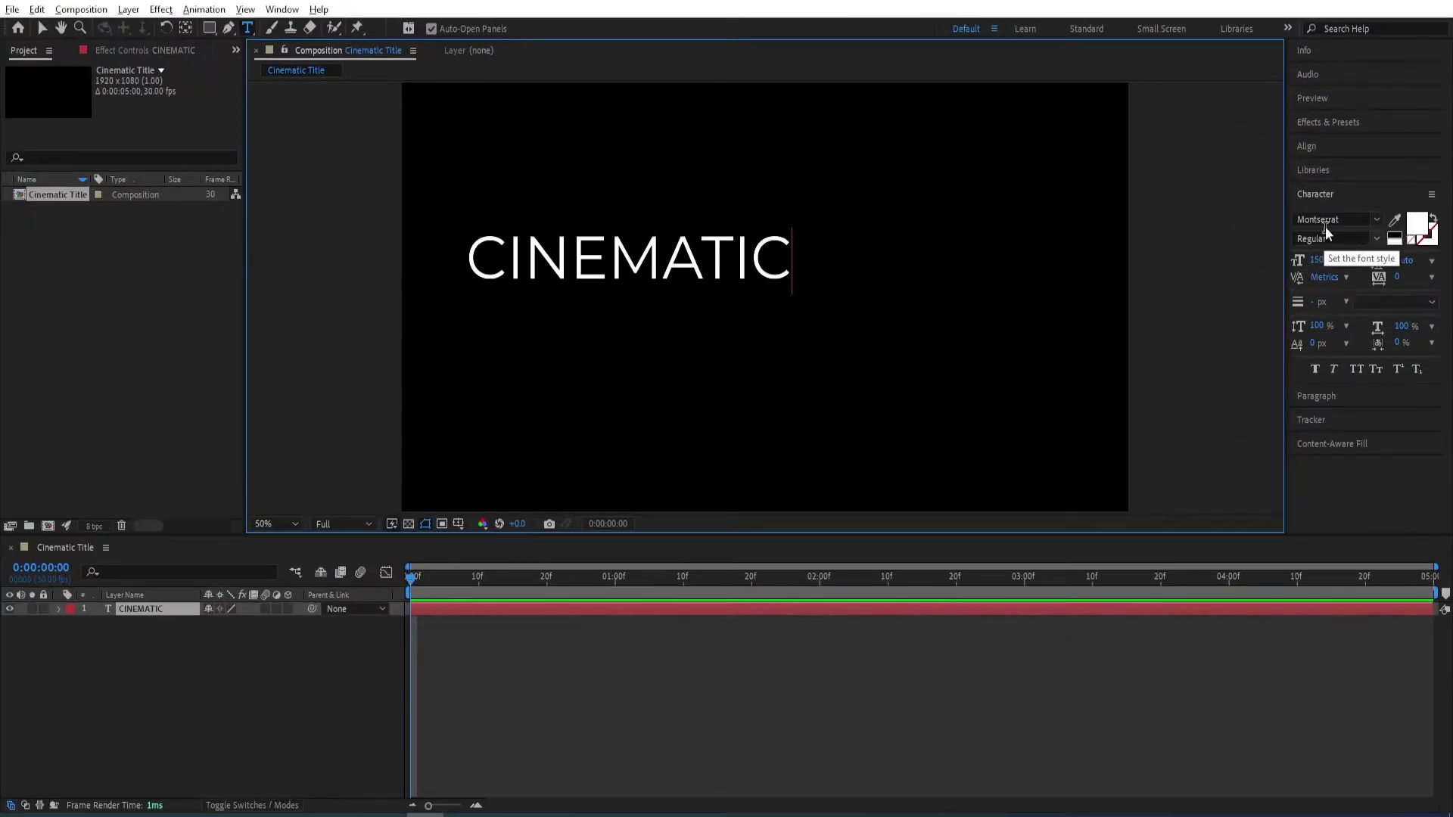
Center the CINEMATIC text layer horizontally and vertically in the composition.
{"action": "double_click", "coordinate": [746, 252]}
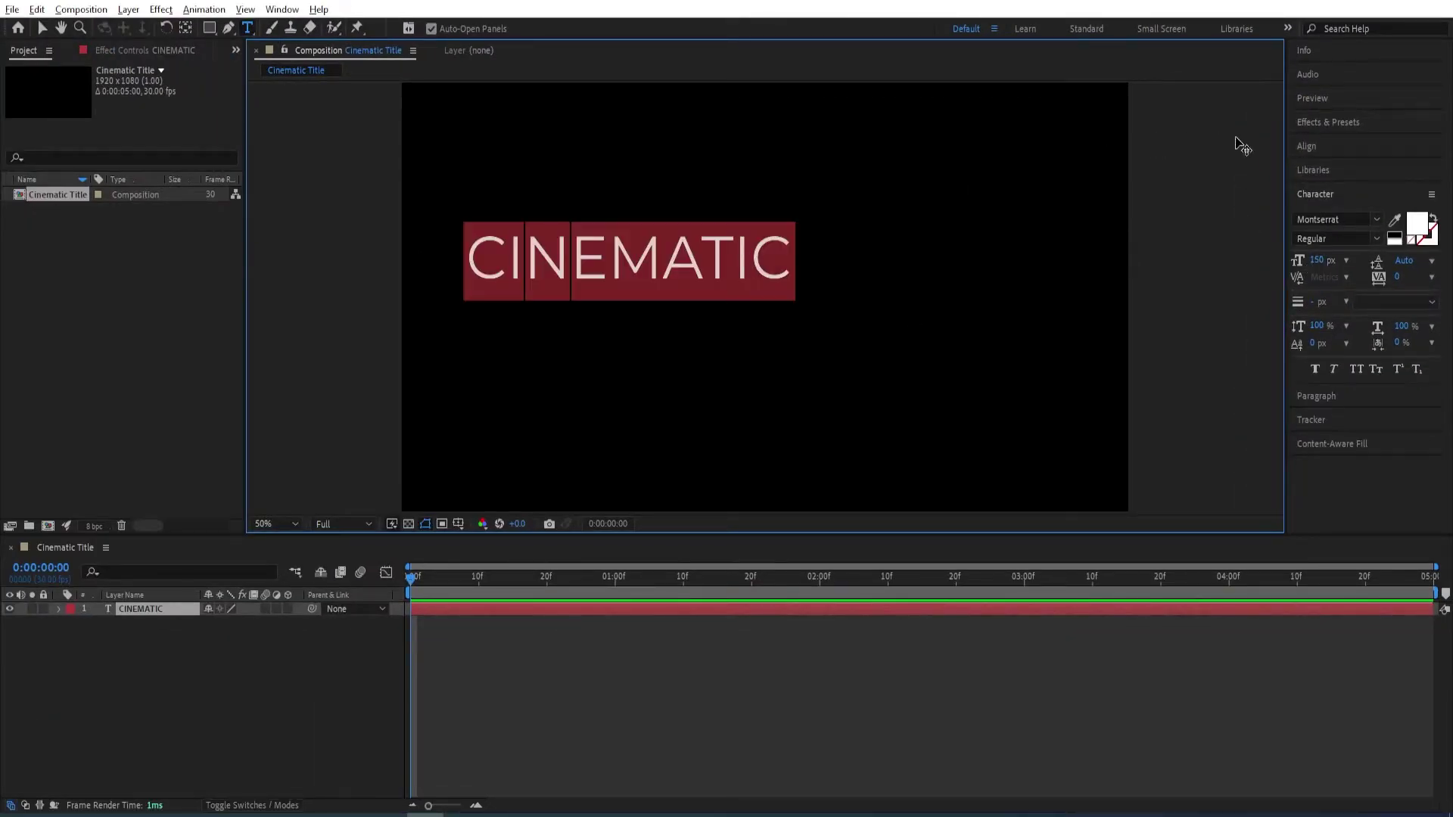
{"action": "left_click", "coordinate": [1324, 145]}
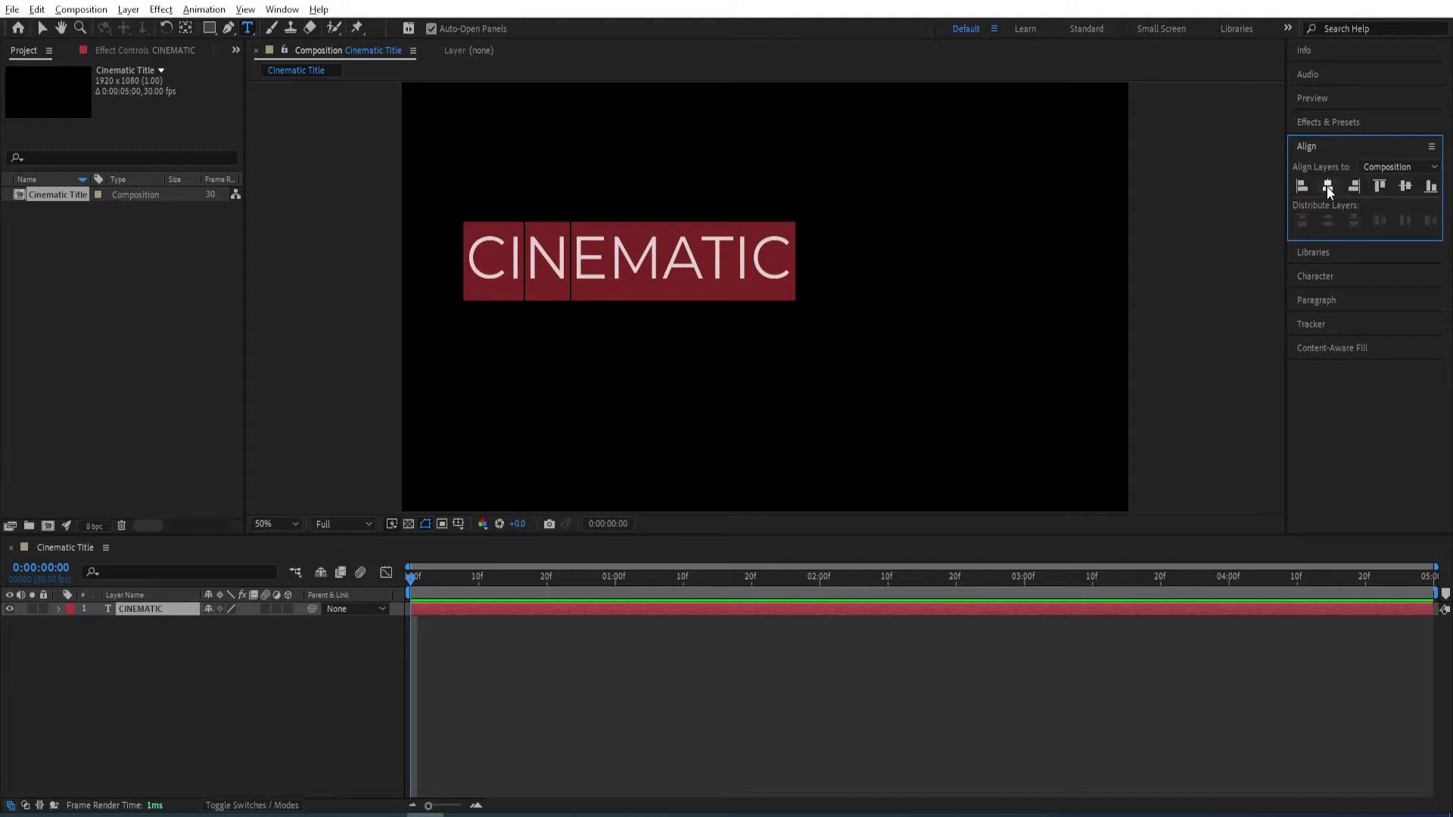
{"action": "left_click", "coordinate": [1327, 187]}
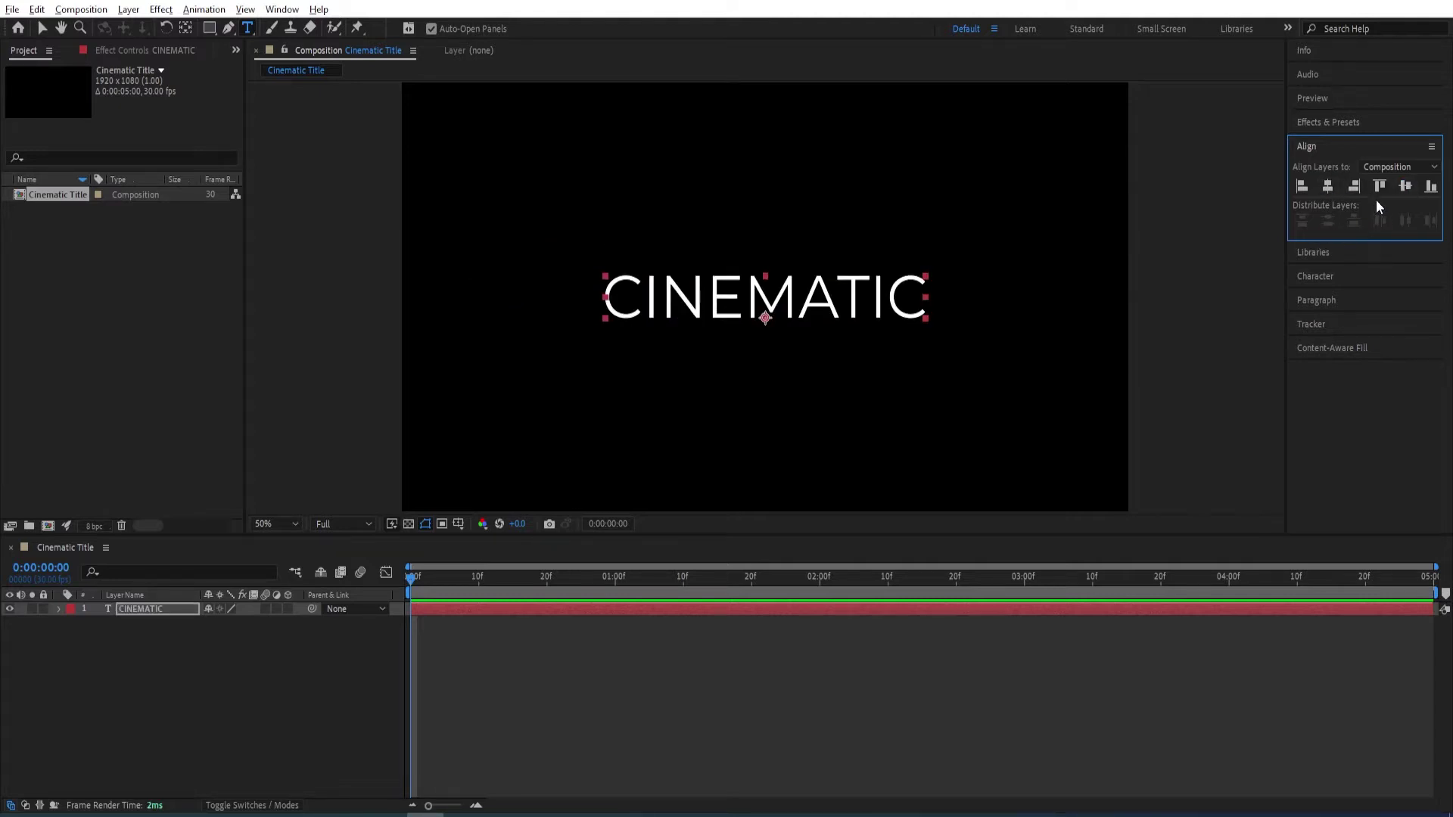
Add a Tracking animator to the CINEMATIC text layer.
{"action": "left_click", "coordinate": [152, 609]}
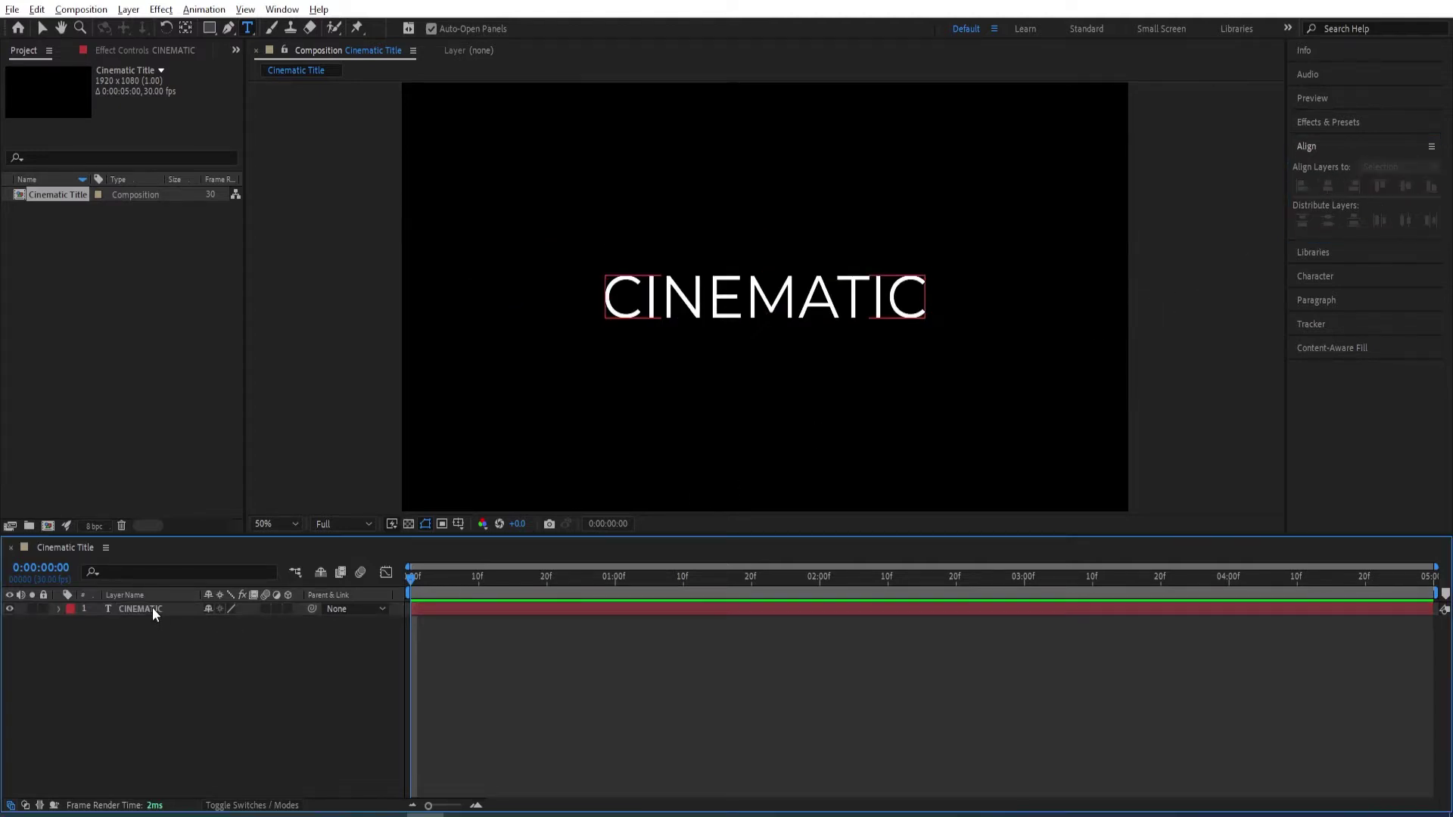
{"action": "left_click", "coordinate": [58, 609]}
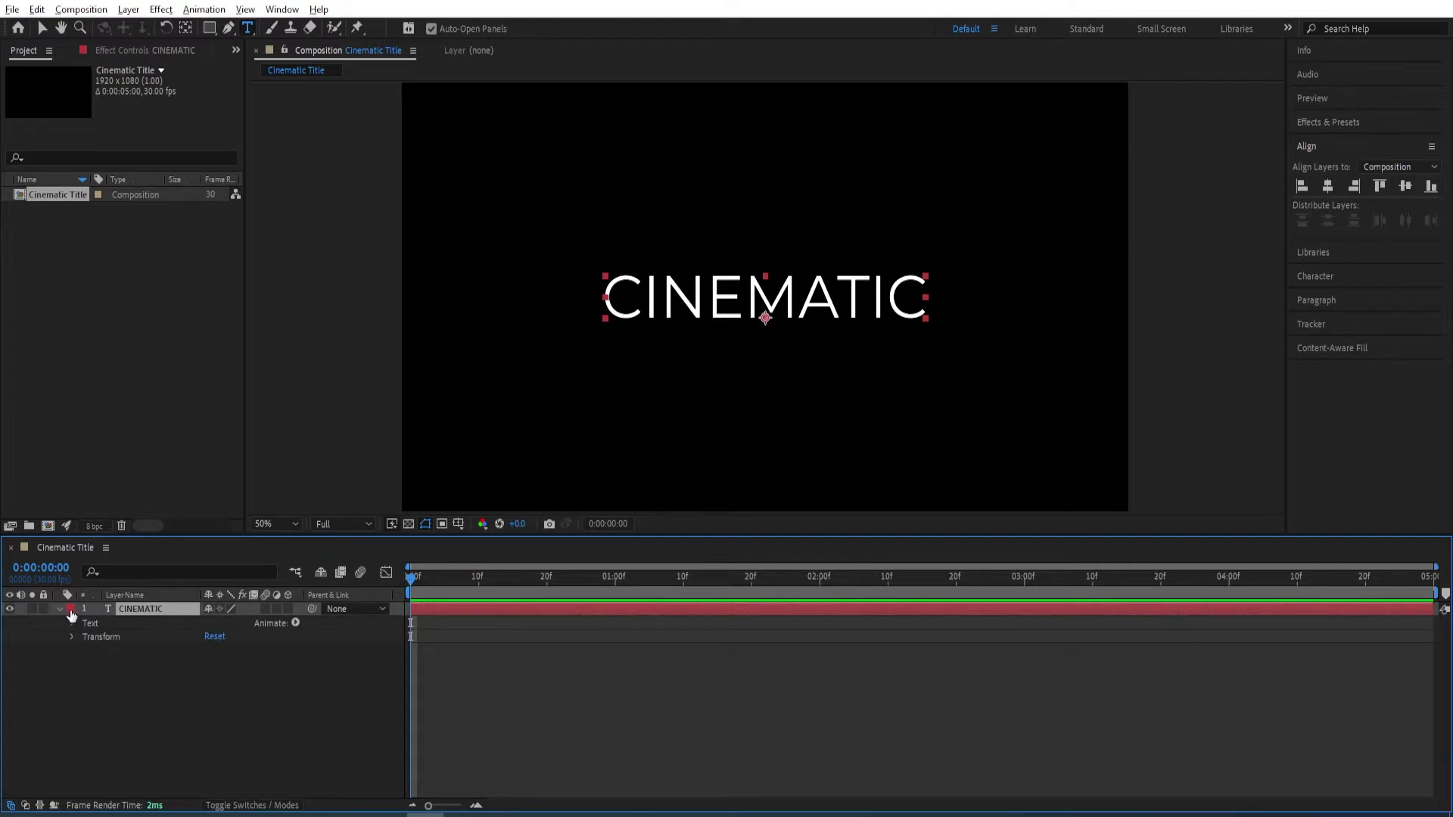
{"action": "left_click", "coordinate": [296, 623]}
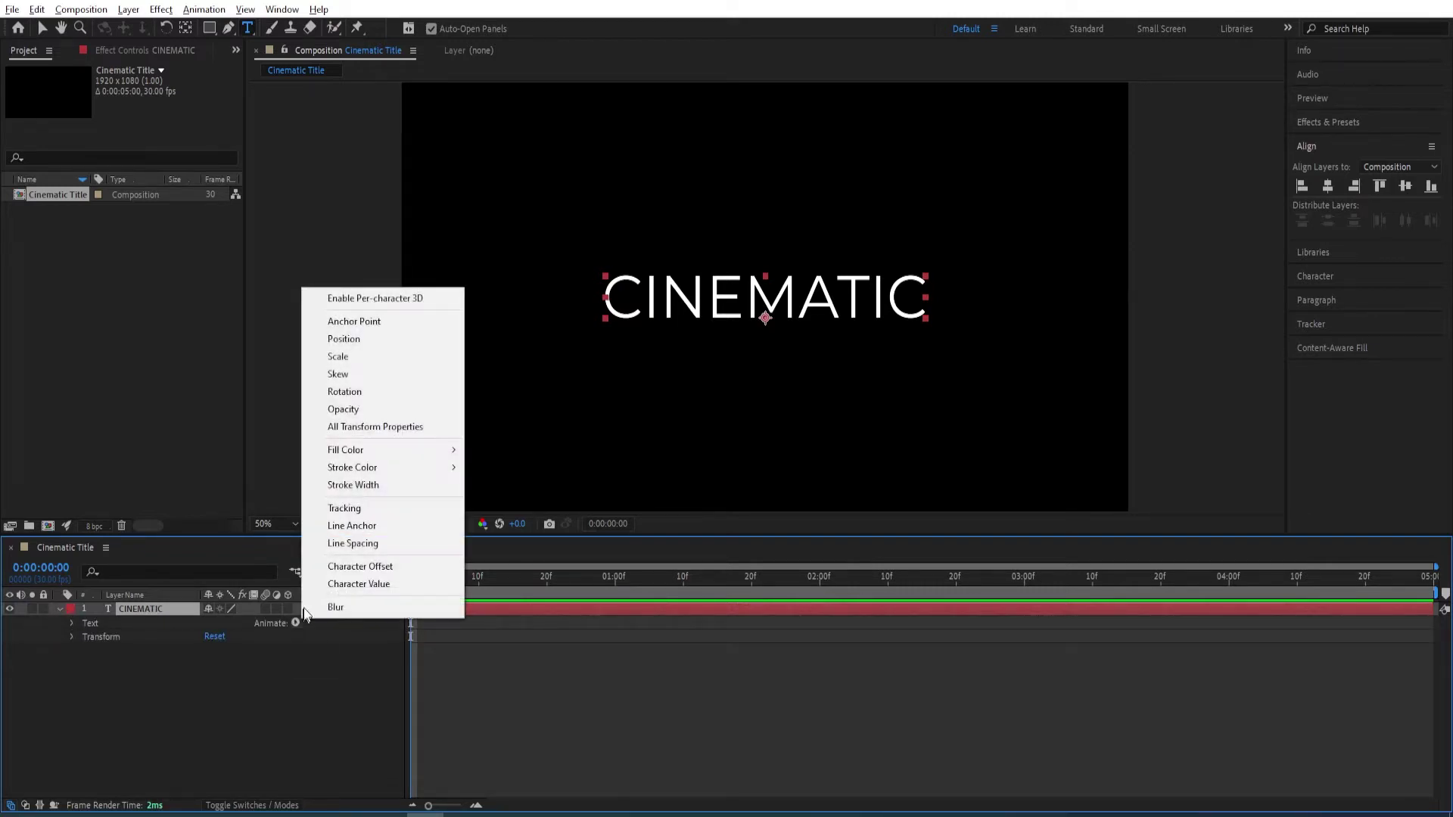
{"action": "left_click", "coordinate": [346, 506]}
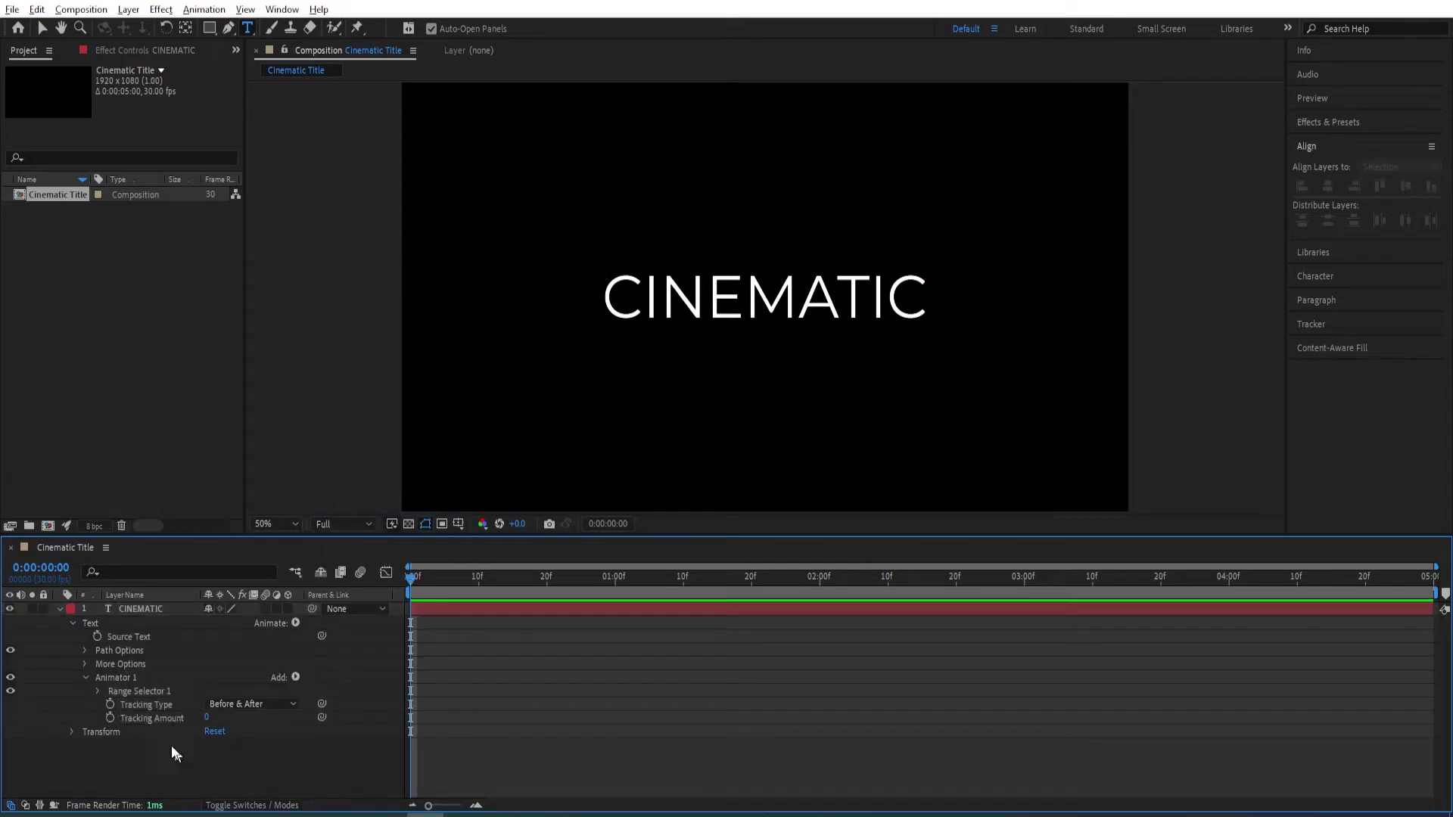
Set a Tracking Amount keyframe with a value of 40 at 0:00:00:00.
{"action": "left_click", "coordinate": [111, 717]}
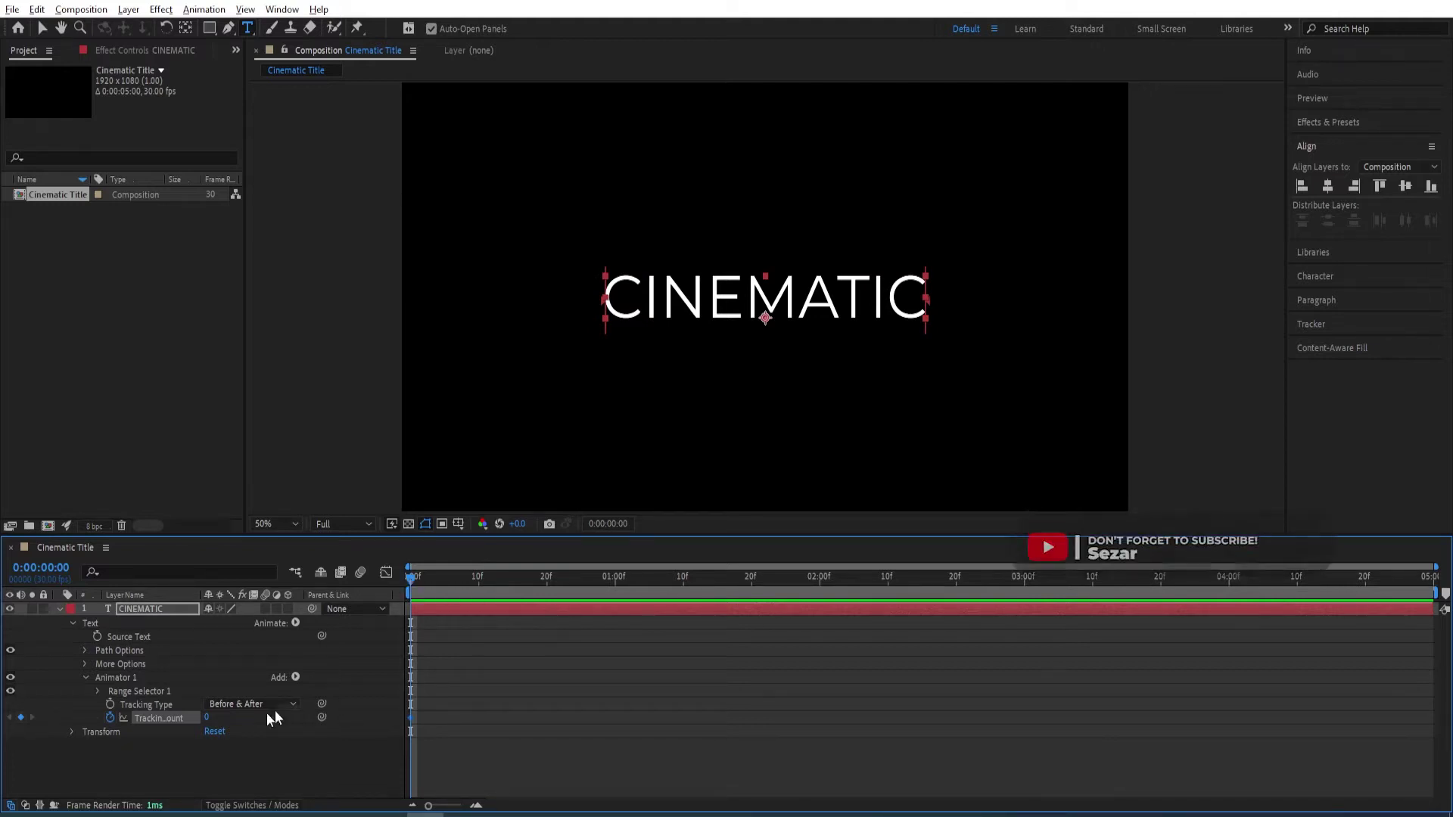
{"action": "left_click", "coordinate": [205, 719]}
{"action": "left_click", "coordinate": [205, 719]}
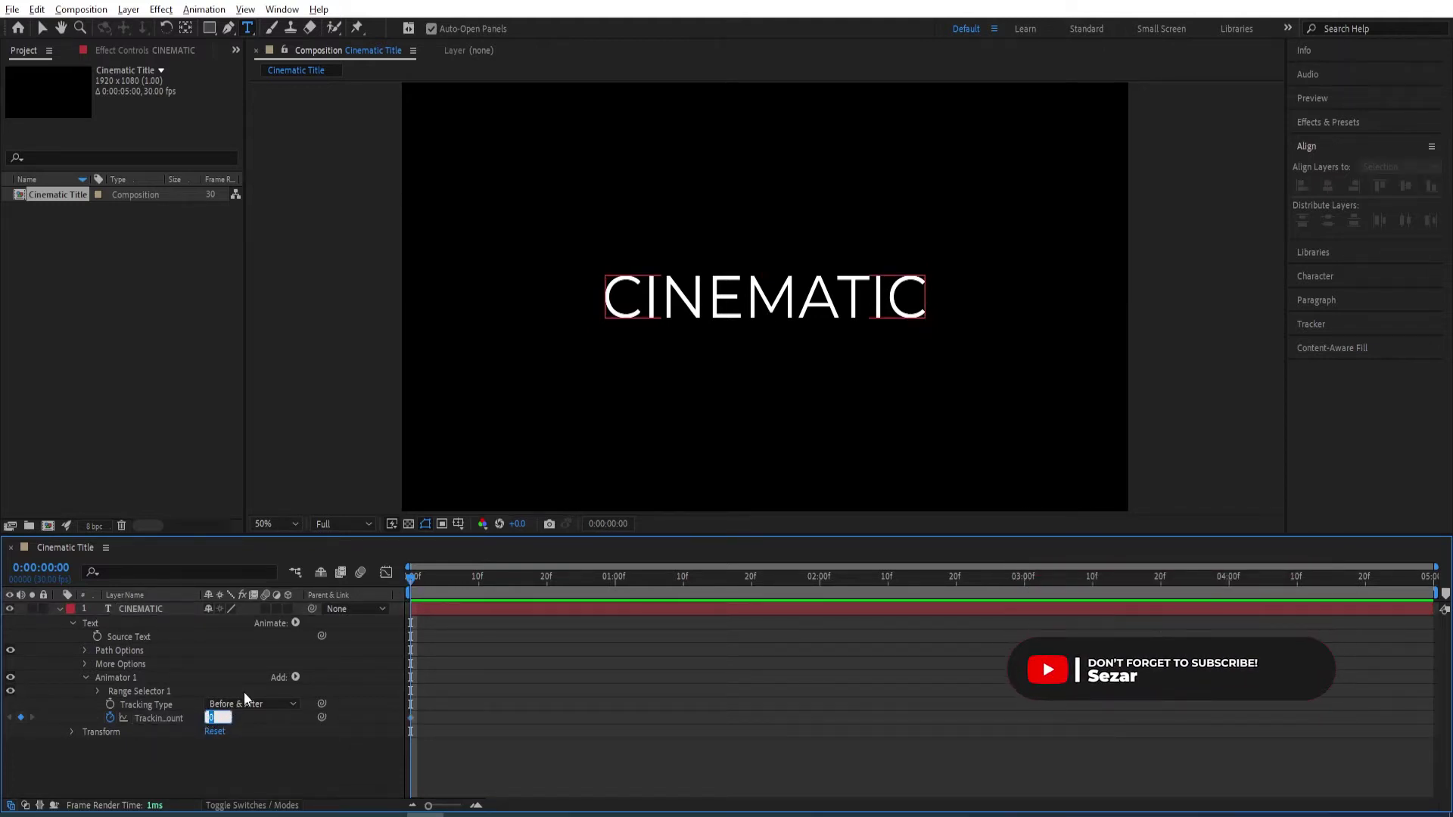
{"action": "type", "text": "40"}
{"action": "key", "text": "Return"}
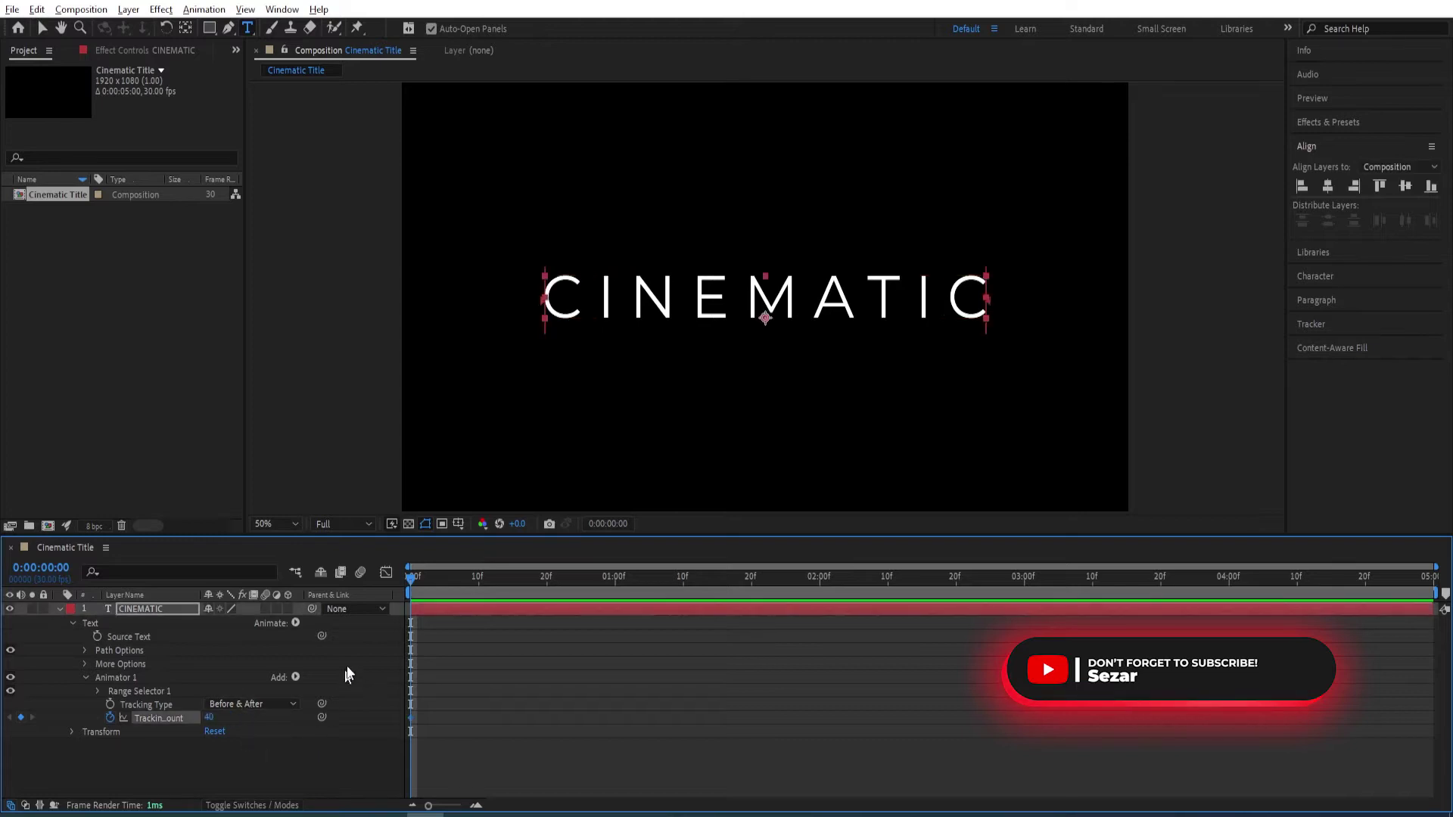
Set a Tracking Amount keyframe with a value of 0 at the last frame, 0:00:04:29.
{"action": "left_click_drag", "start_coordinate": [413, 581], "coordinate": [1435, 583]}
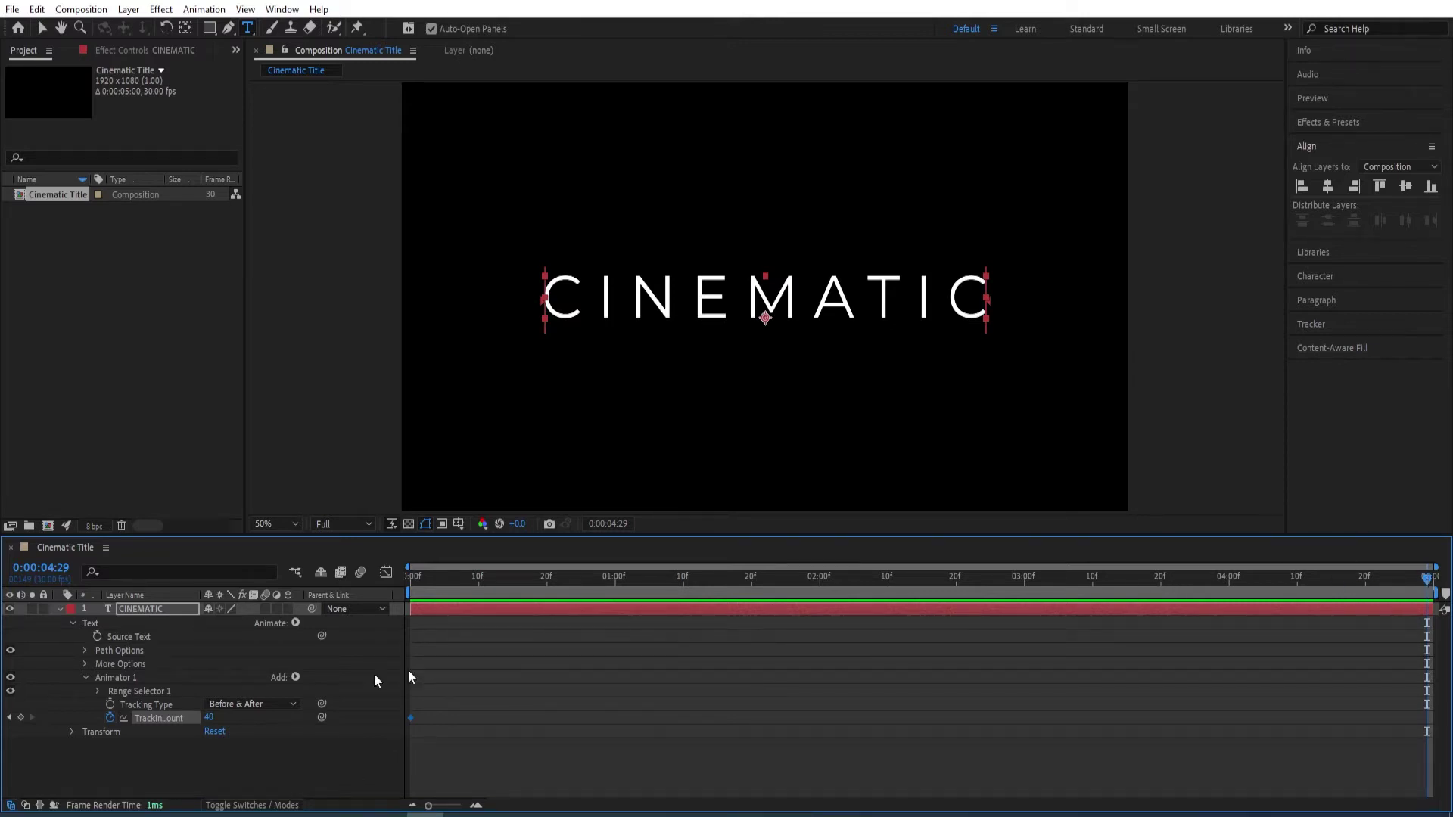
{"action": "left_click", "coordinate": [215, 725]}
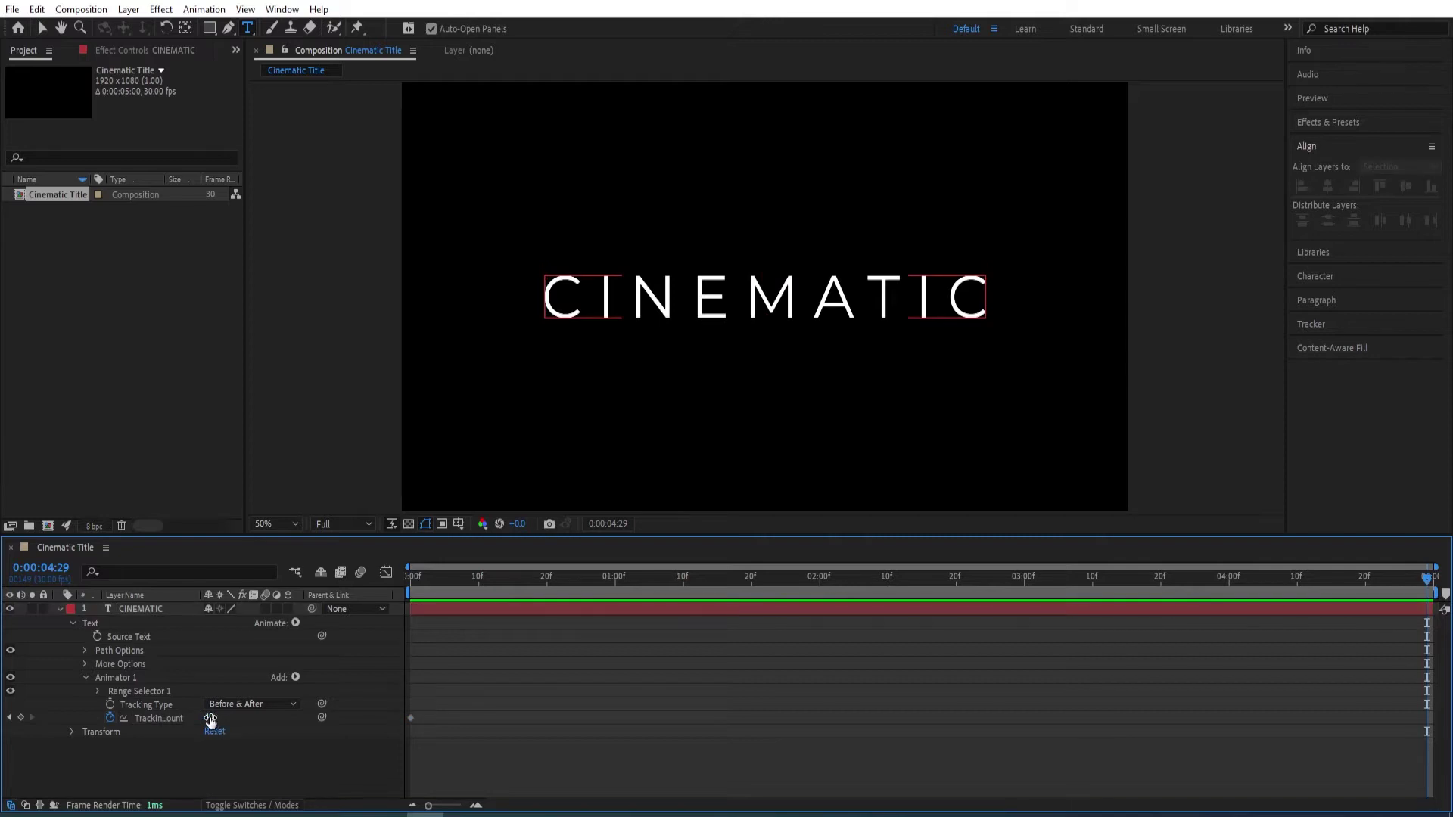
{"action": "left_click", "coordinate": [211, 719]}
{"action": "type", "text": "0"}
{"action": "key", "text": "Return"}
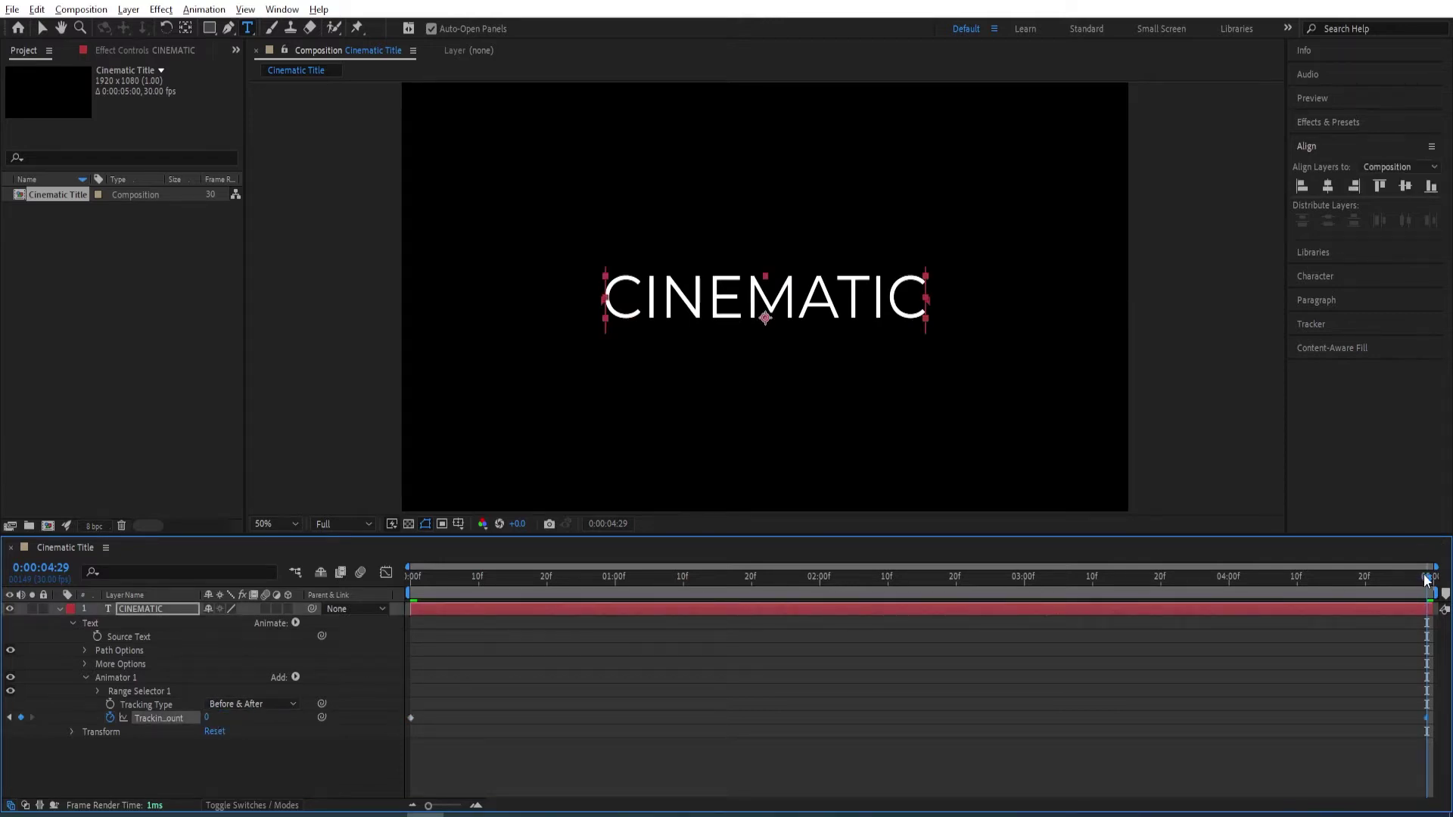
Easy ease both Tracking Amount keyframes and extend the last keyframe's incoming influence to 100% in the speed graph.
{"action": "left_click", "coordinate": [1434, 738]}
{"action": "left_click_drag", "start_coordinate": [1434, 738], "coordinate": [395, 704]}
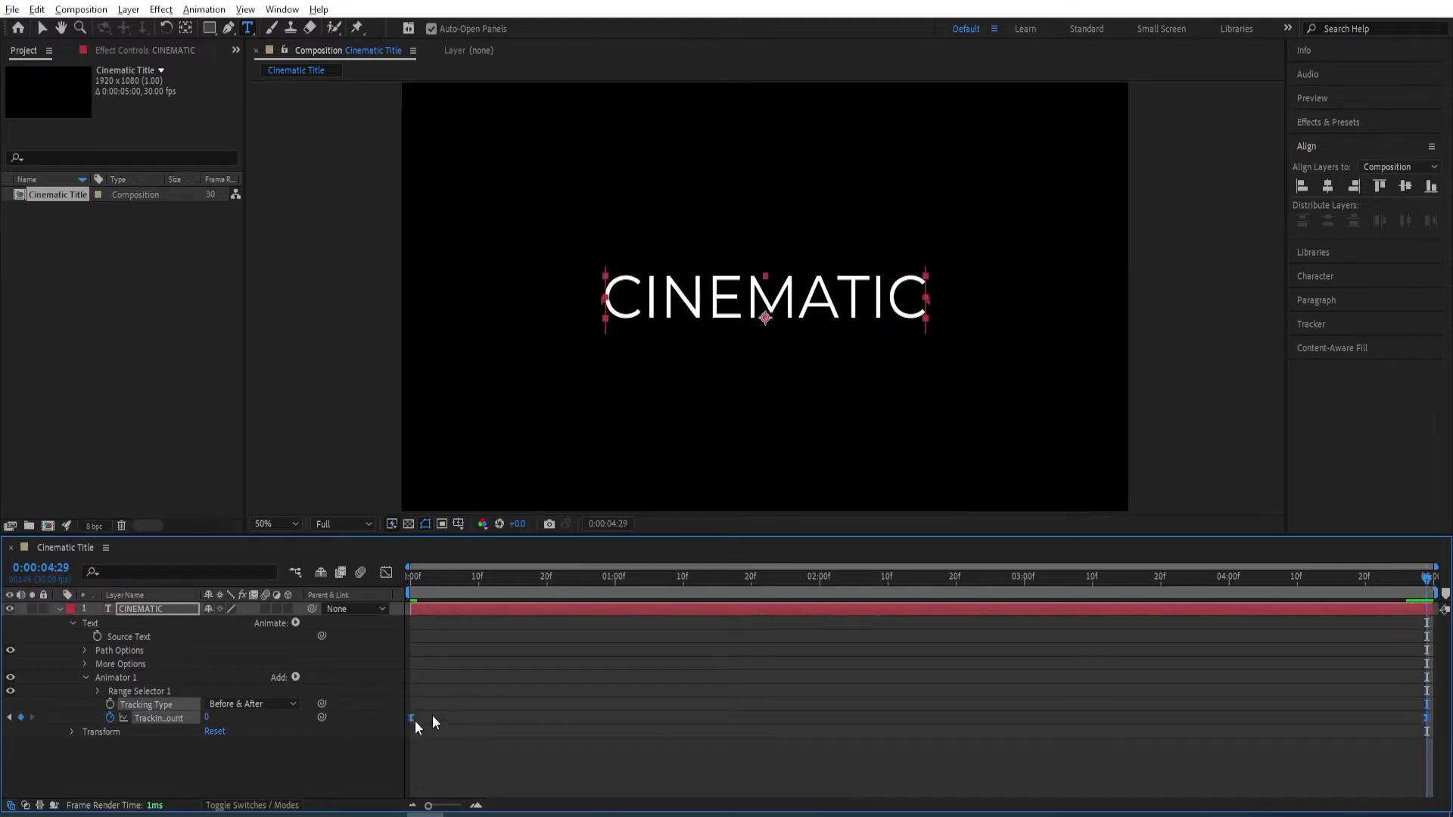
{"action": "left_click", "coordinate": [387, 573]}
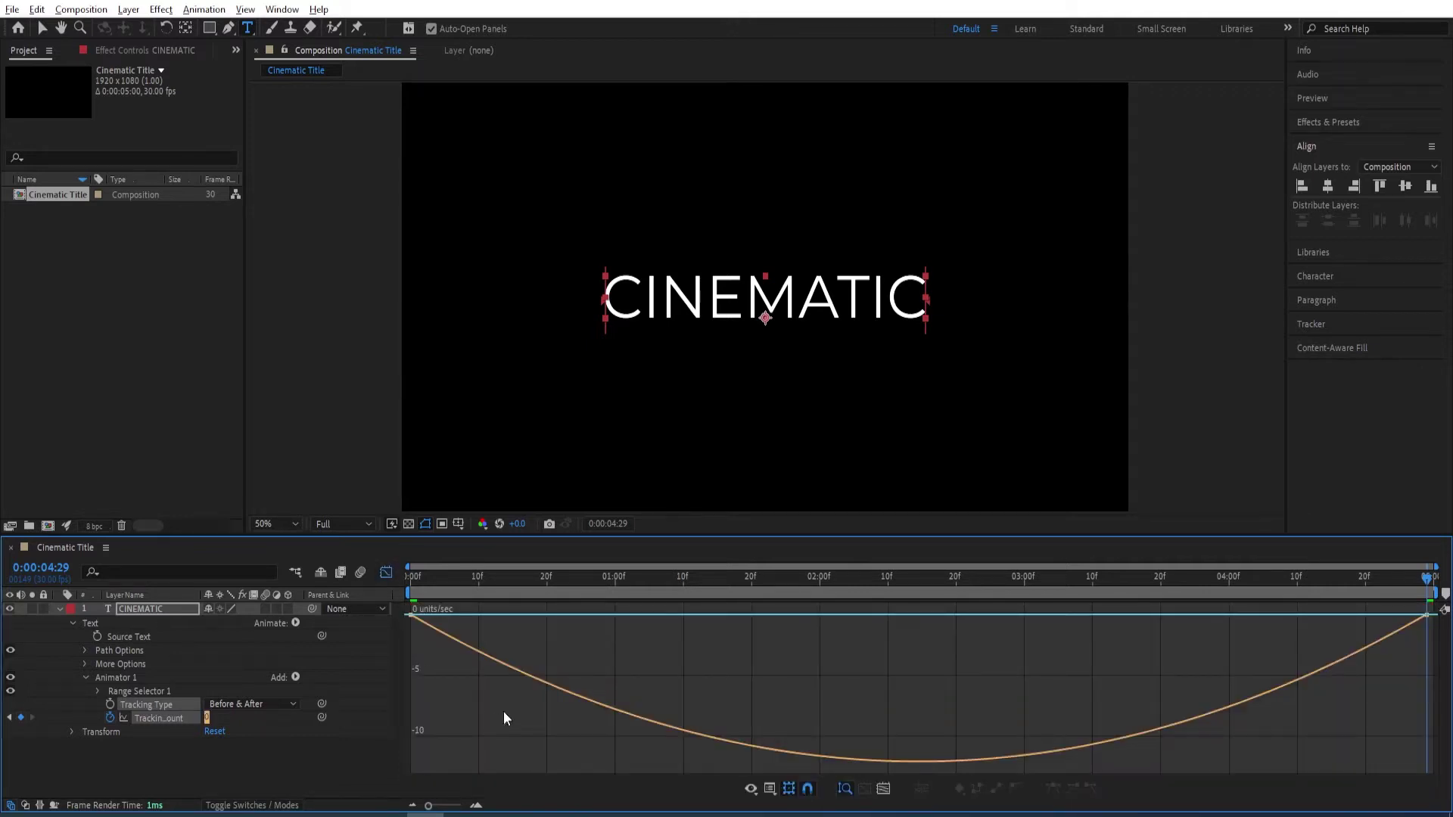
{"action": "left_click", "coordinate": [1428, 616]}
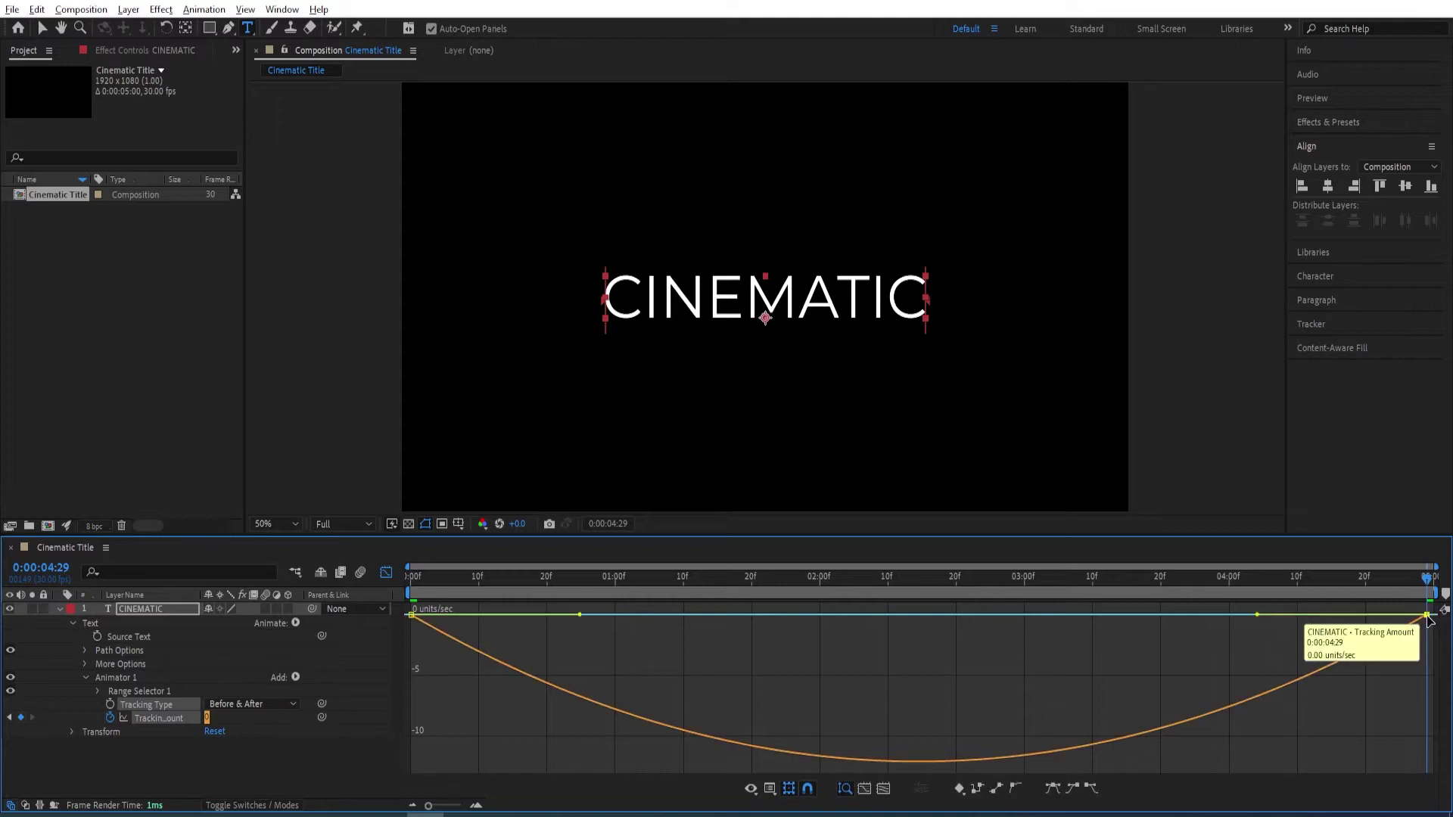
{"action": "left_click_drag", "start_coordinate": [1258, 615], "coordinate": [792, 620]}
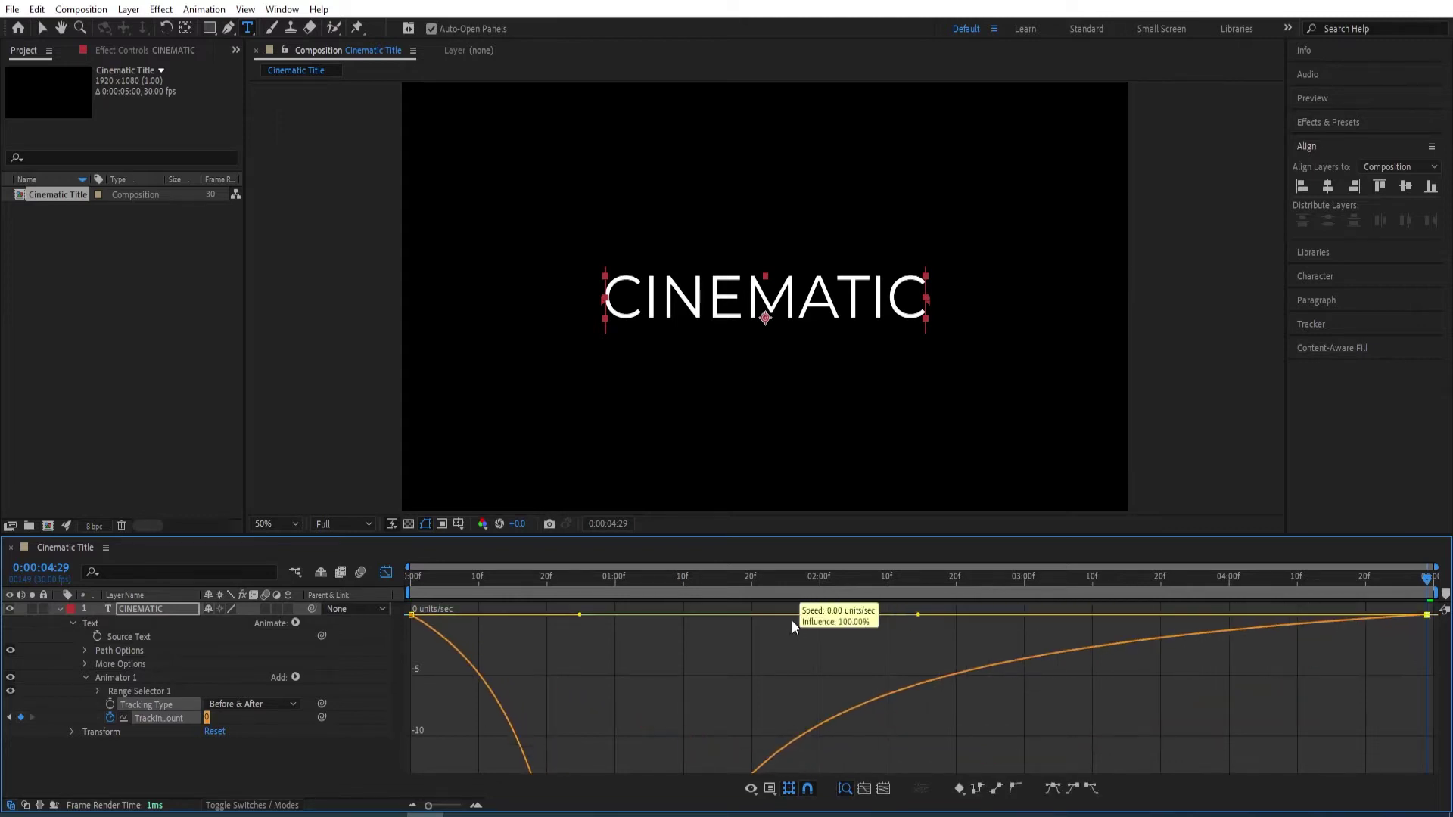
{"action": "left_click", "coordinate": [386, 573]}
Preview the tracking animation and park the playhead at 0:00:02:00.
{"action": "key", "text": "space"}
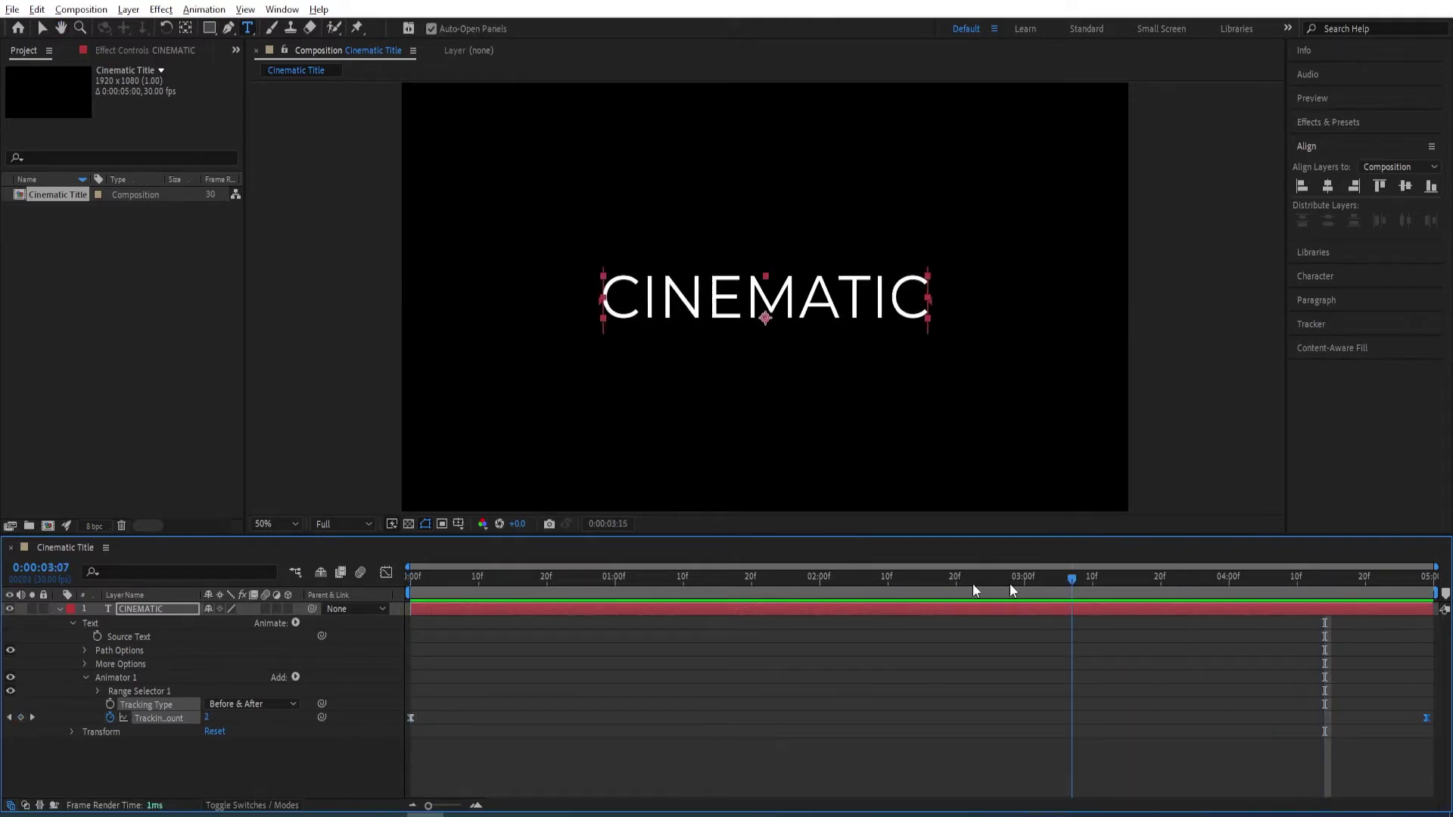
{"action": "key", "text": "space"}
{"action": "mouse_move", "coordinate": [795, 576]}
{"action": "left_mouse_down"}
{"action": "mouse_move", "coordinate": [842, 575]}
{"action": "mouse_move", "coordinate": [819, 577]}
{"action": "left_mouse_up"}
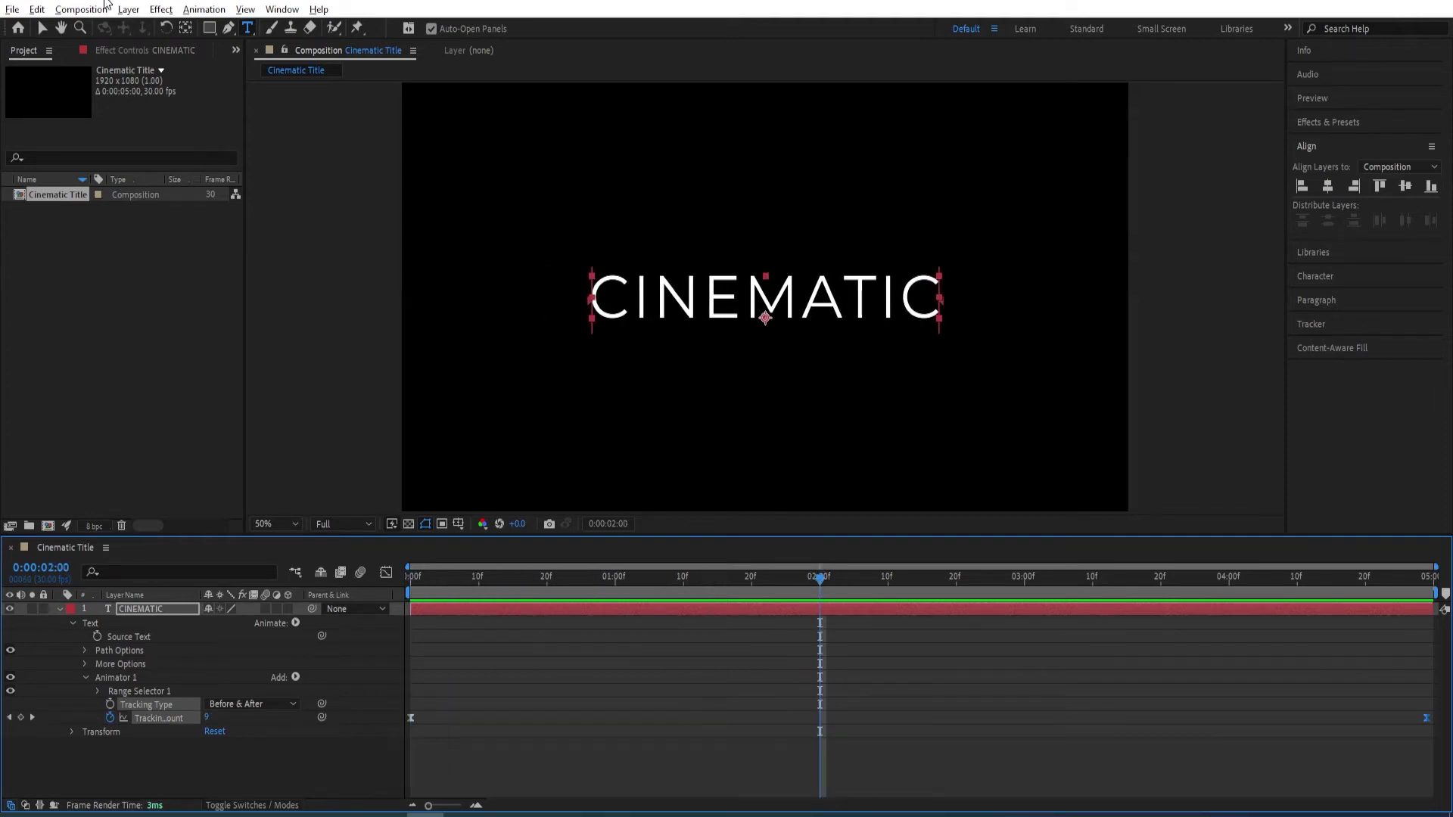
Apply a Gradient Overlay layer style to the CINEMATIC layer and expand its properties.
{"action": "left_click", "coordinate": [129, 10]}
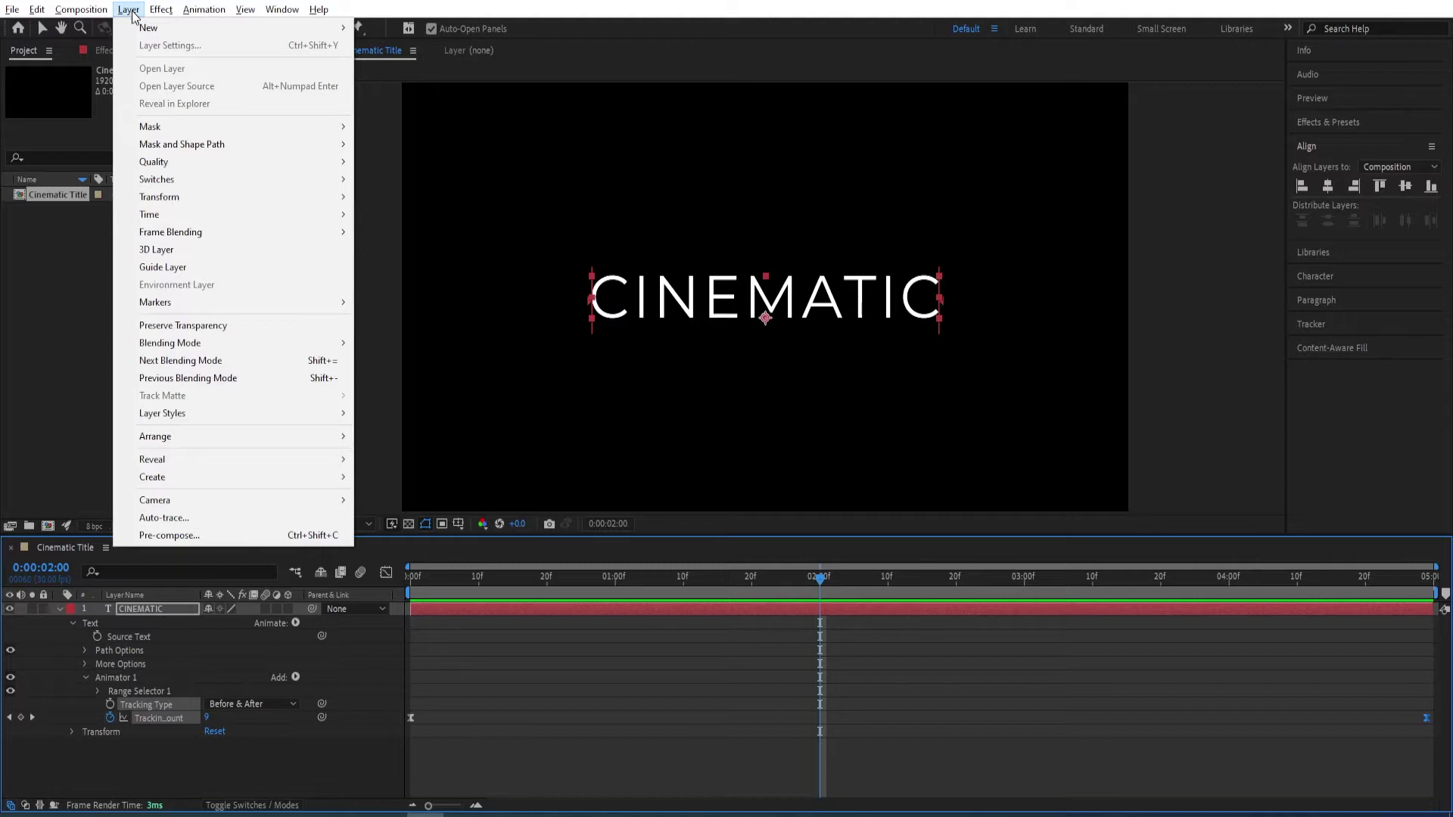
{"action": "mouse_move", "coordinate": [189, 416]}
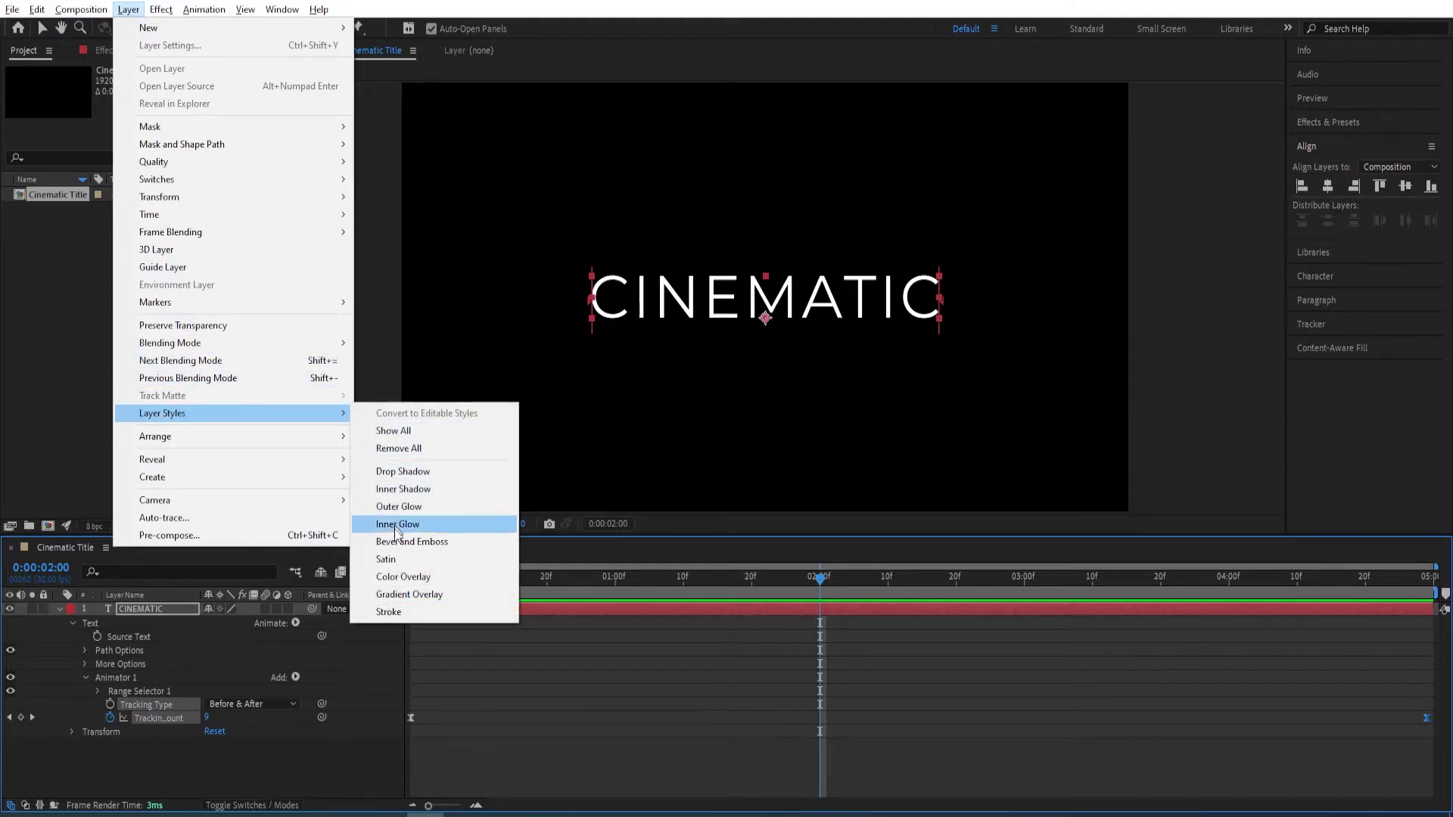
{"action": "left_click", "coordinate": [402, 596]}
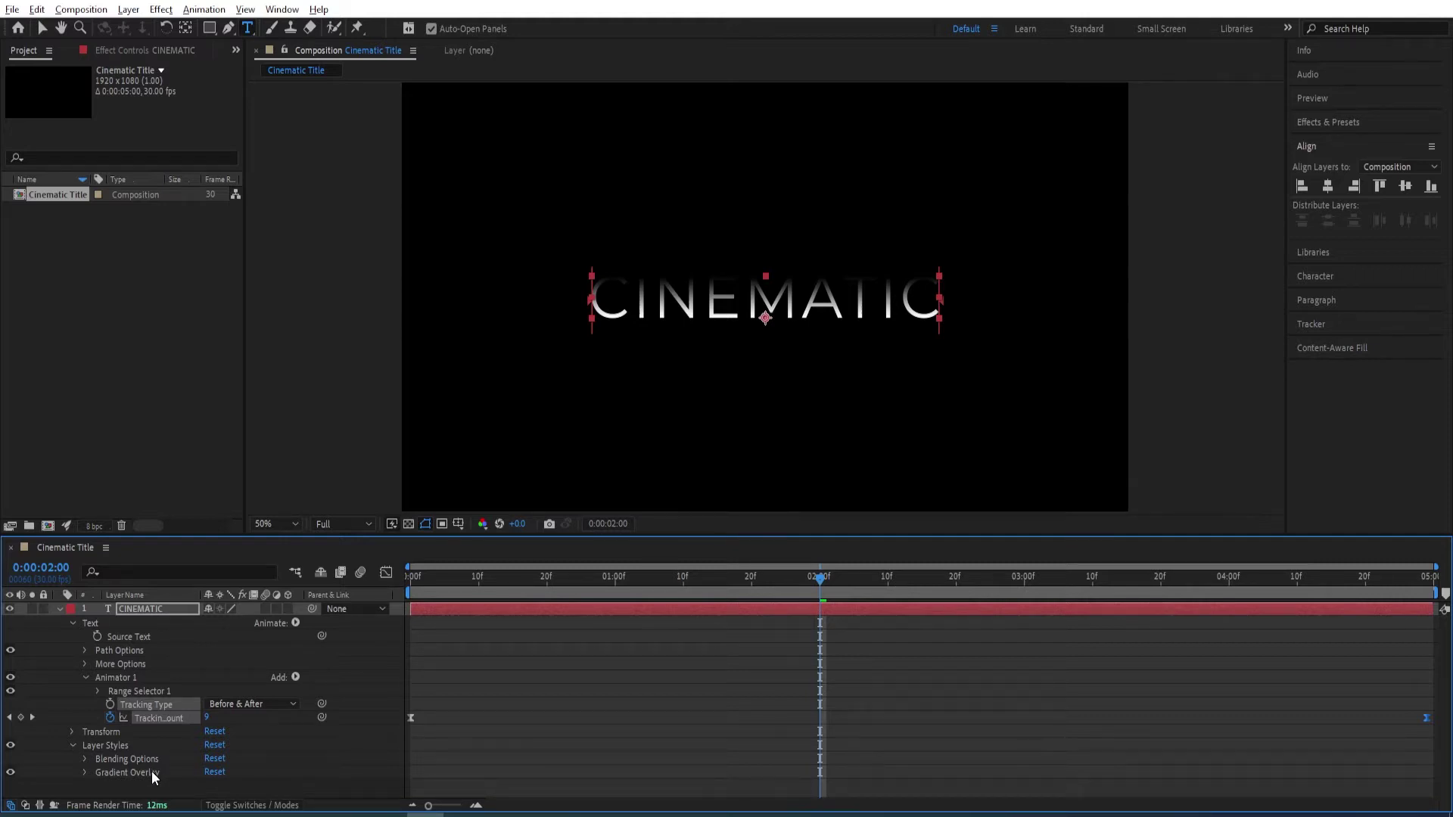
{"action": "left_click", "coordinate": [85, 772]}
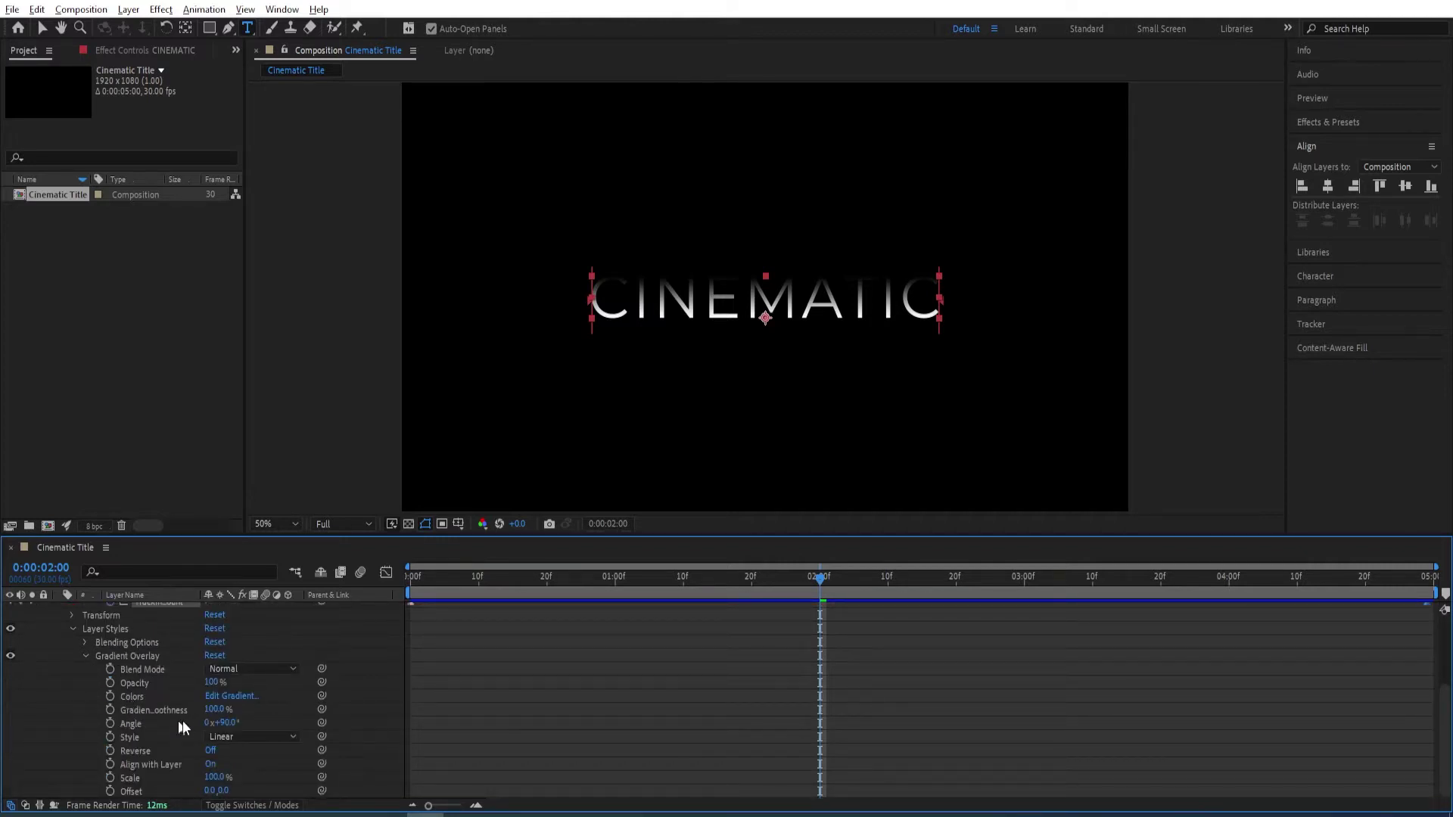
Edit the overlay's gradient colors, moving the black stop to 80% and adding a white (FFFFFF) stop at 100%.
{"action": "left_click", "coordinate": [227, 696]}
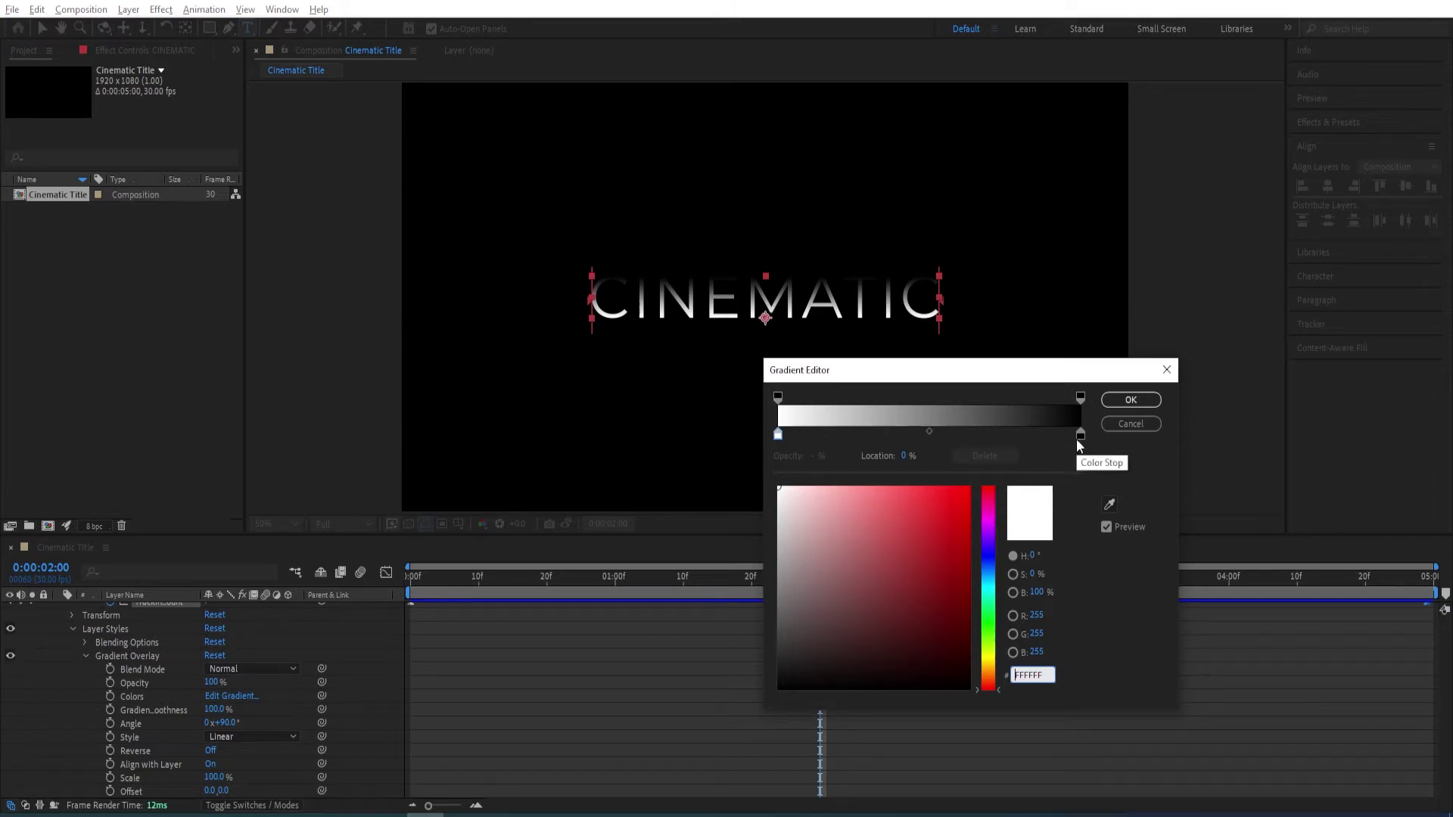
{"action": "left_click_drag", "start_coordinate": [1081, 442], "coordinate": [1020, 439]}
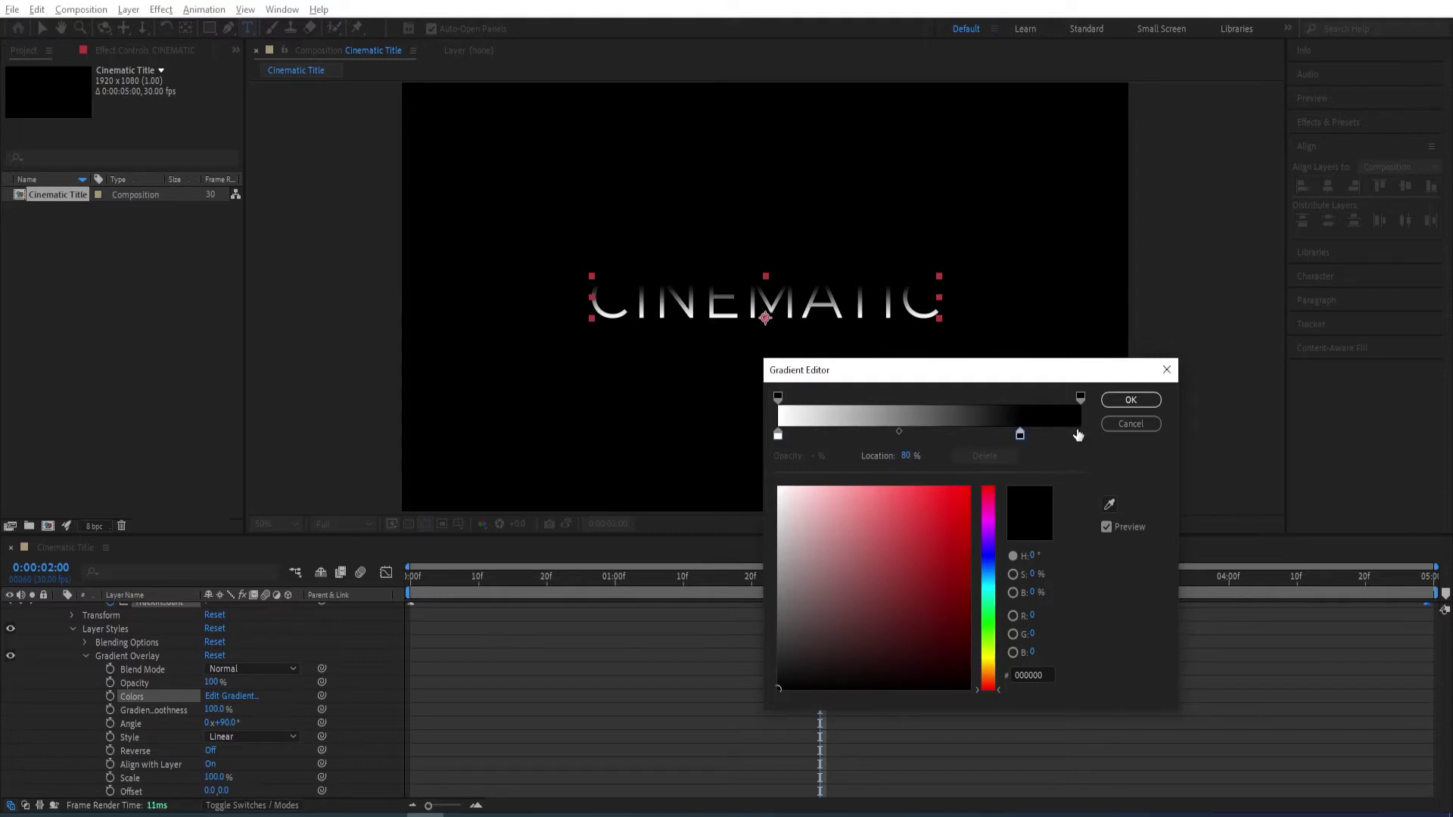
{"action": "left_click", "coordinate": [1081, 433]}
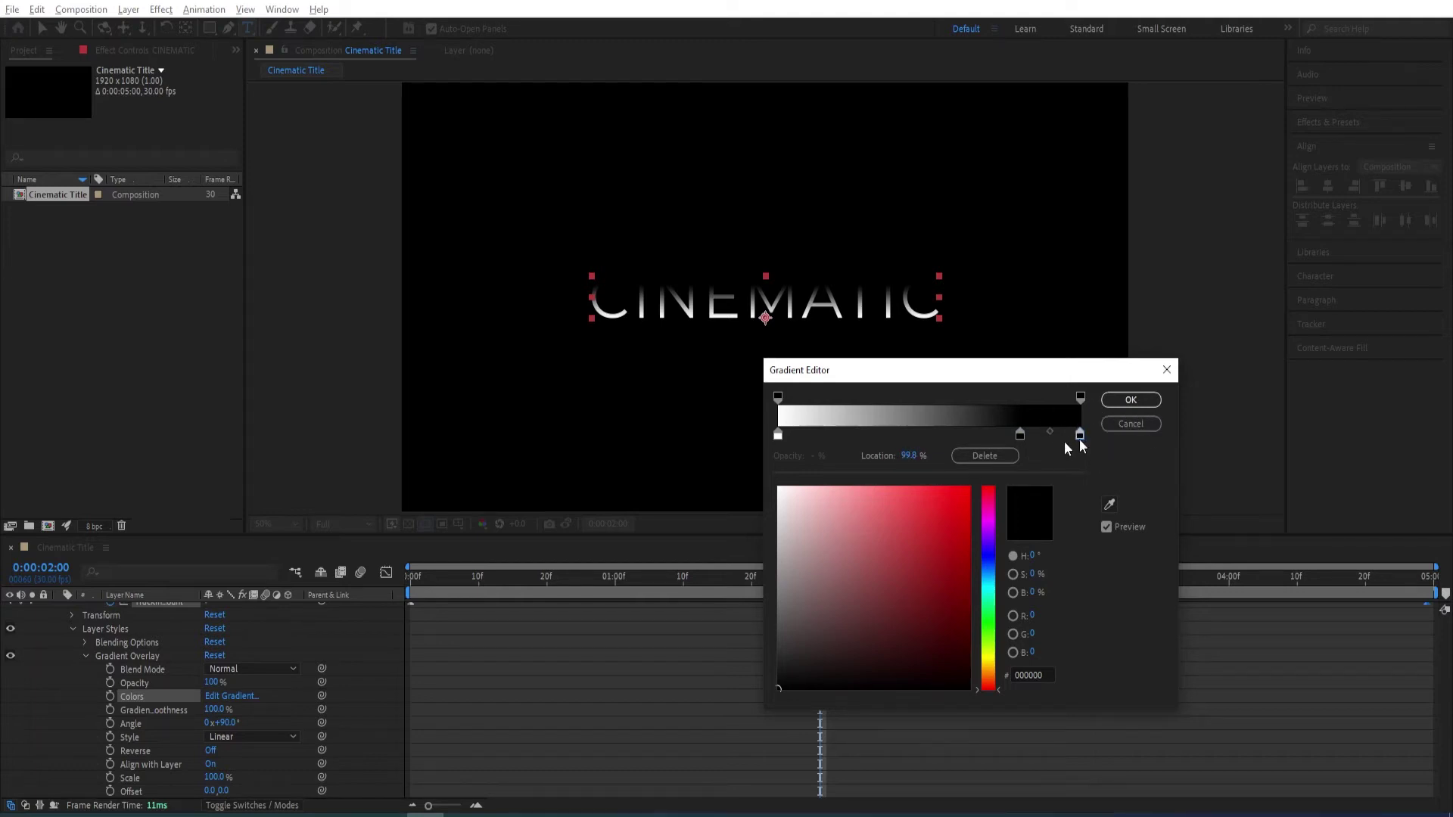
{"action": "left_click_drag", "start_coordinate": [1080, 437], "coordinate": [1086, 445]}
{"action": "left_click_drag", "start_coordinate": [782, 636], "coordinate": [773, 464]}
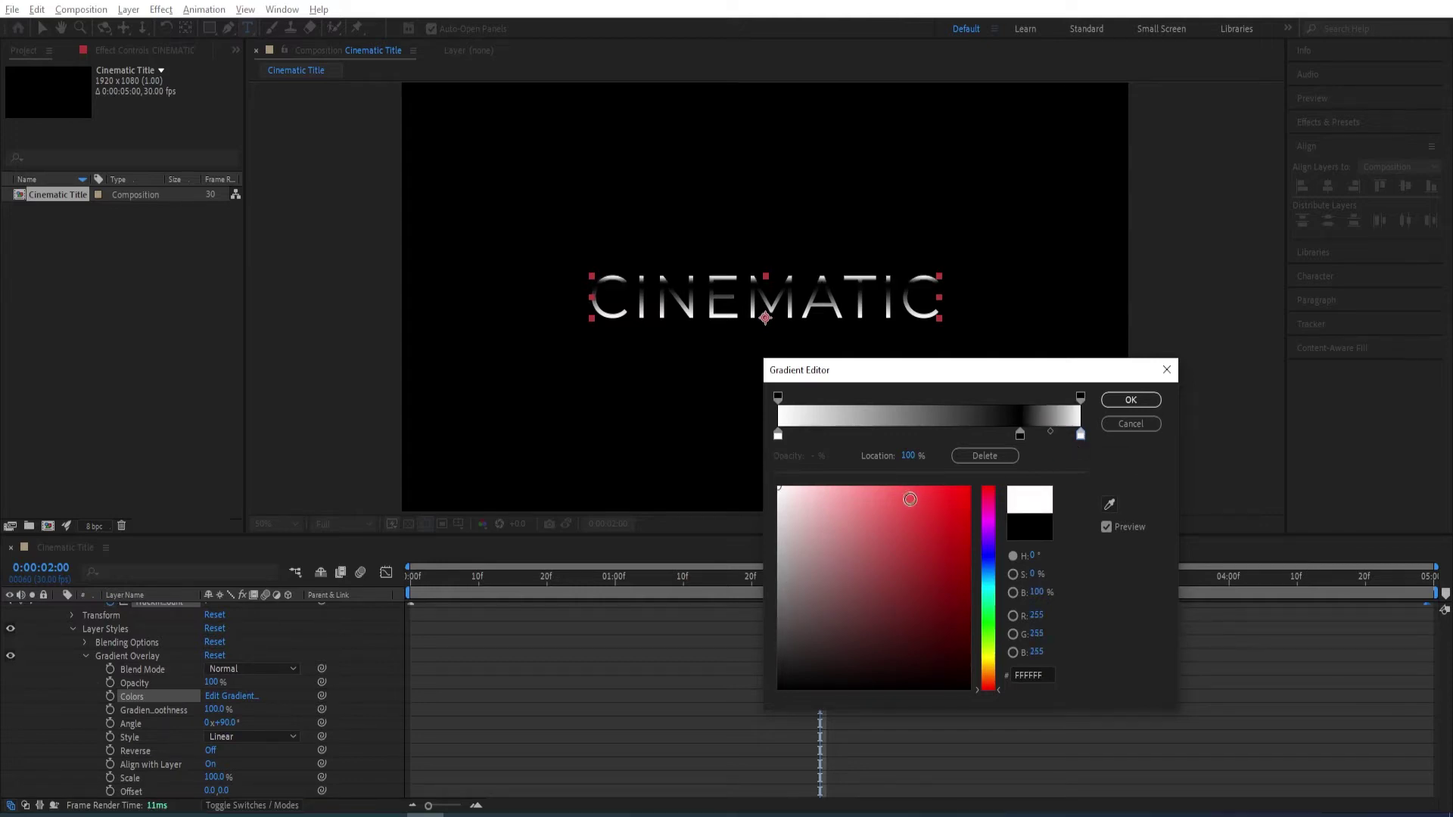
Add a white gradient stop at 1% and shift the midpoint between it and the black stop to 30%.
{"action": "left_click", "coordinate": [875, 435]}
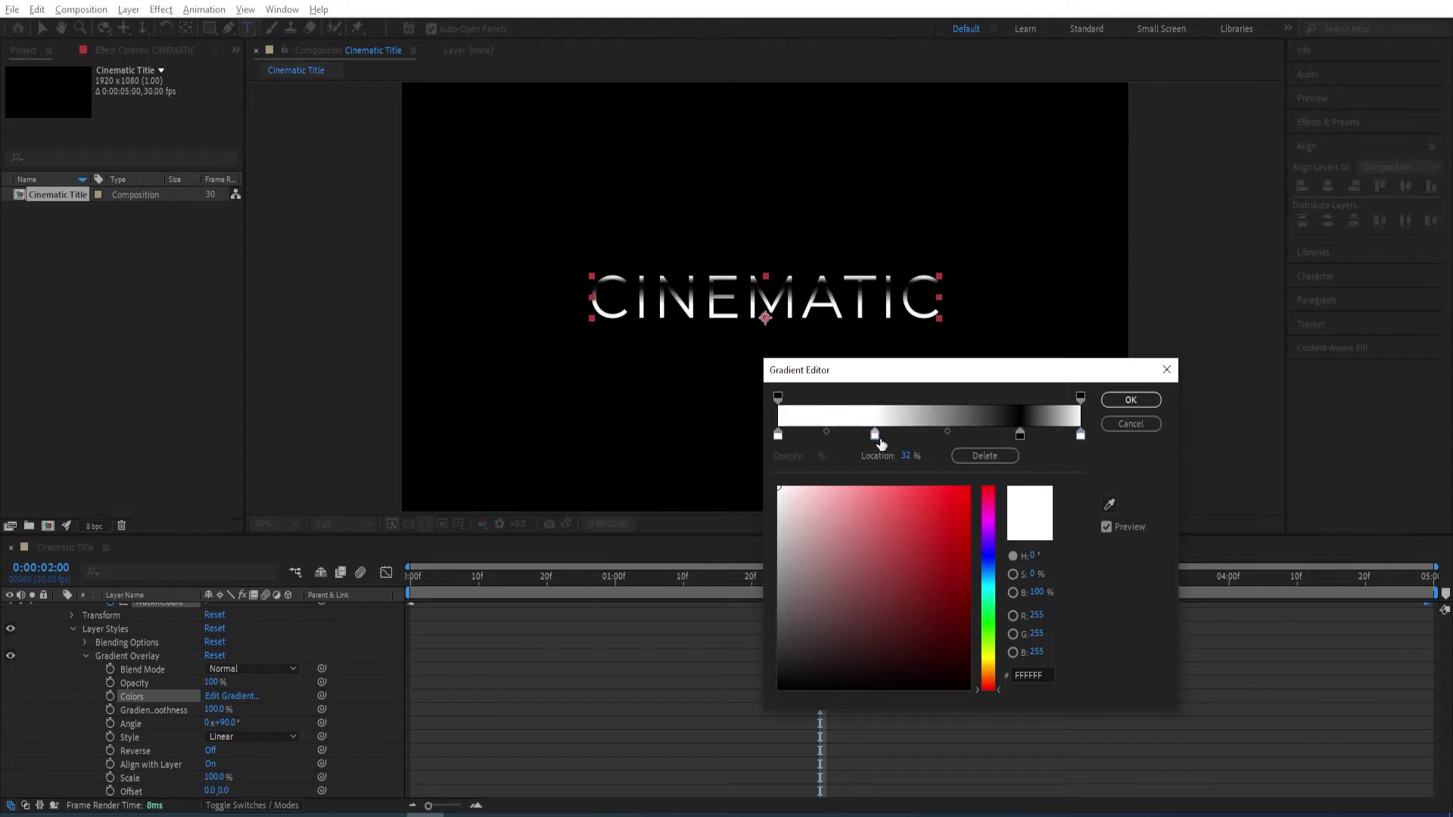
{"action": "left_click_drag", "start_coordinate": [880, 443], "coordinate": [785, 438]}
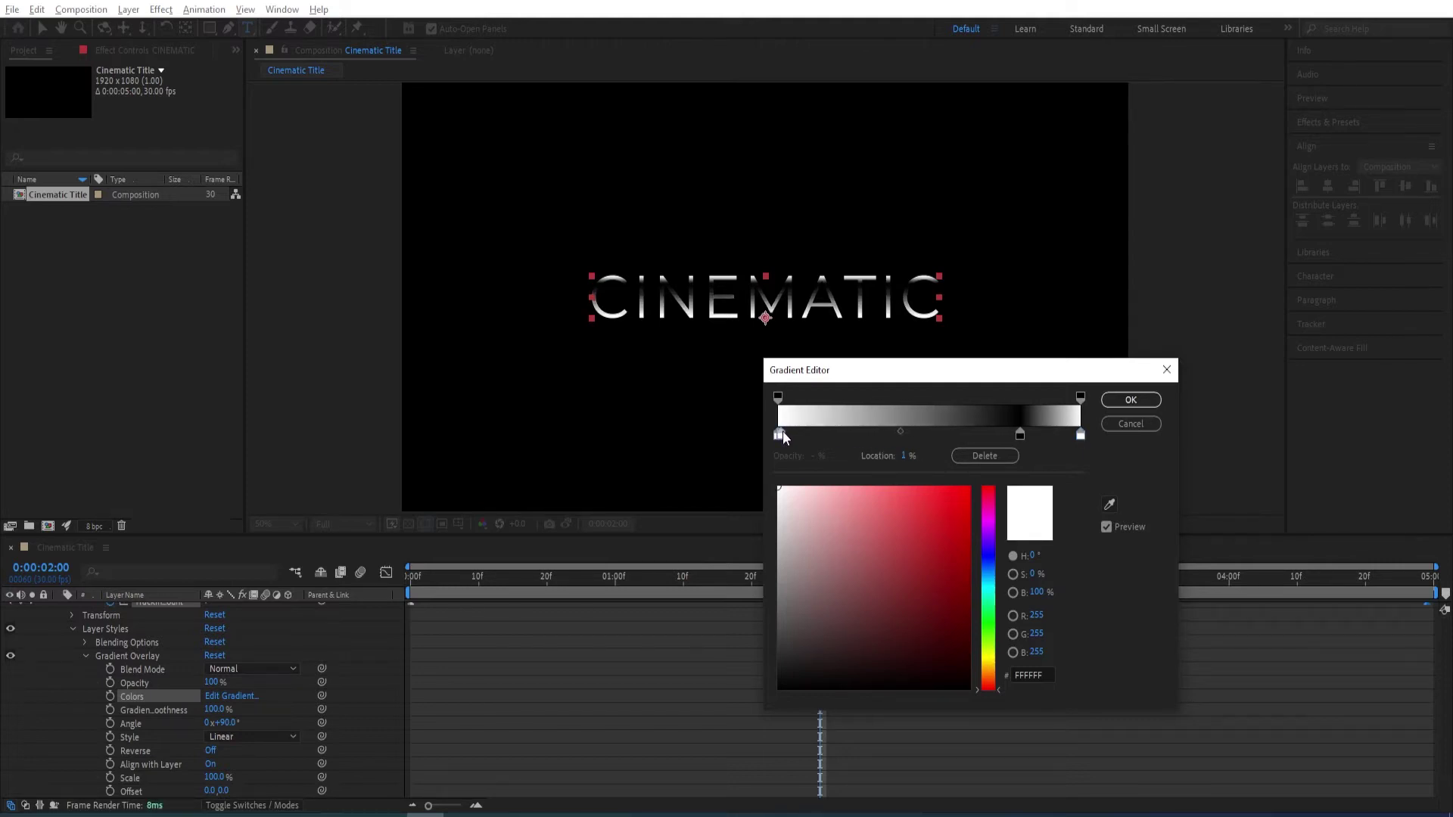
{"action": "left_click", "coordinate": [900, 432]}
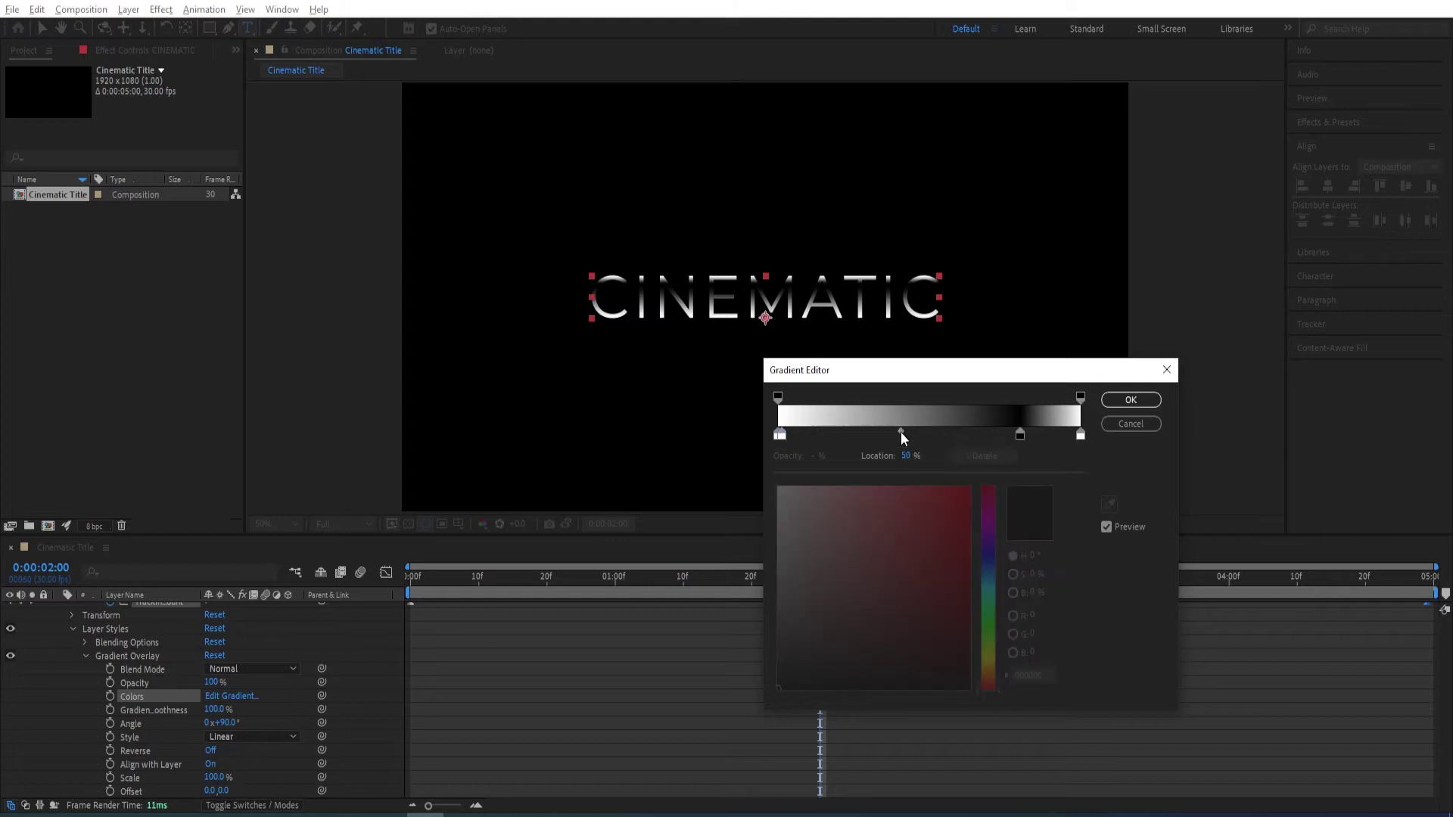
{"action": "left_click_drag", "start_coordinate": [901, 433], "coordinate": [854, 439]}
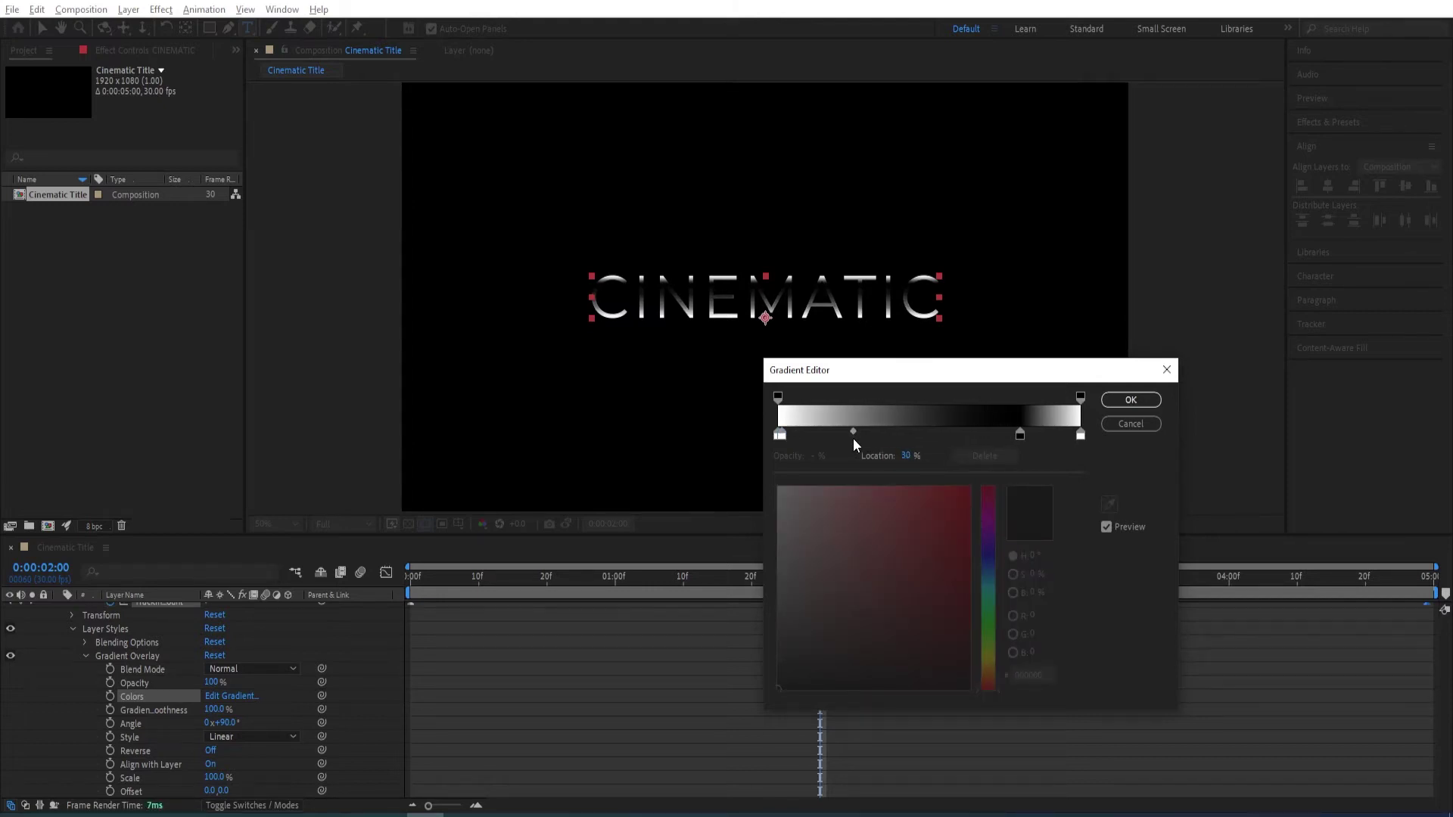
Recolor the gradient's 80% black stop to dark gray (434343), apply the gradient and collapse the CINEMATIC layer.
{"action": "left_click", "coordinate": [1021, 436]}
{"action": "left_click_drag", "start_coordinate": [783, 657], "coordinate": [774, 638]}
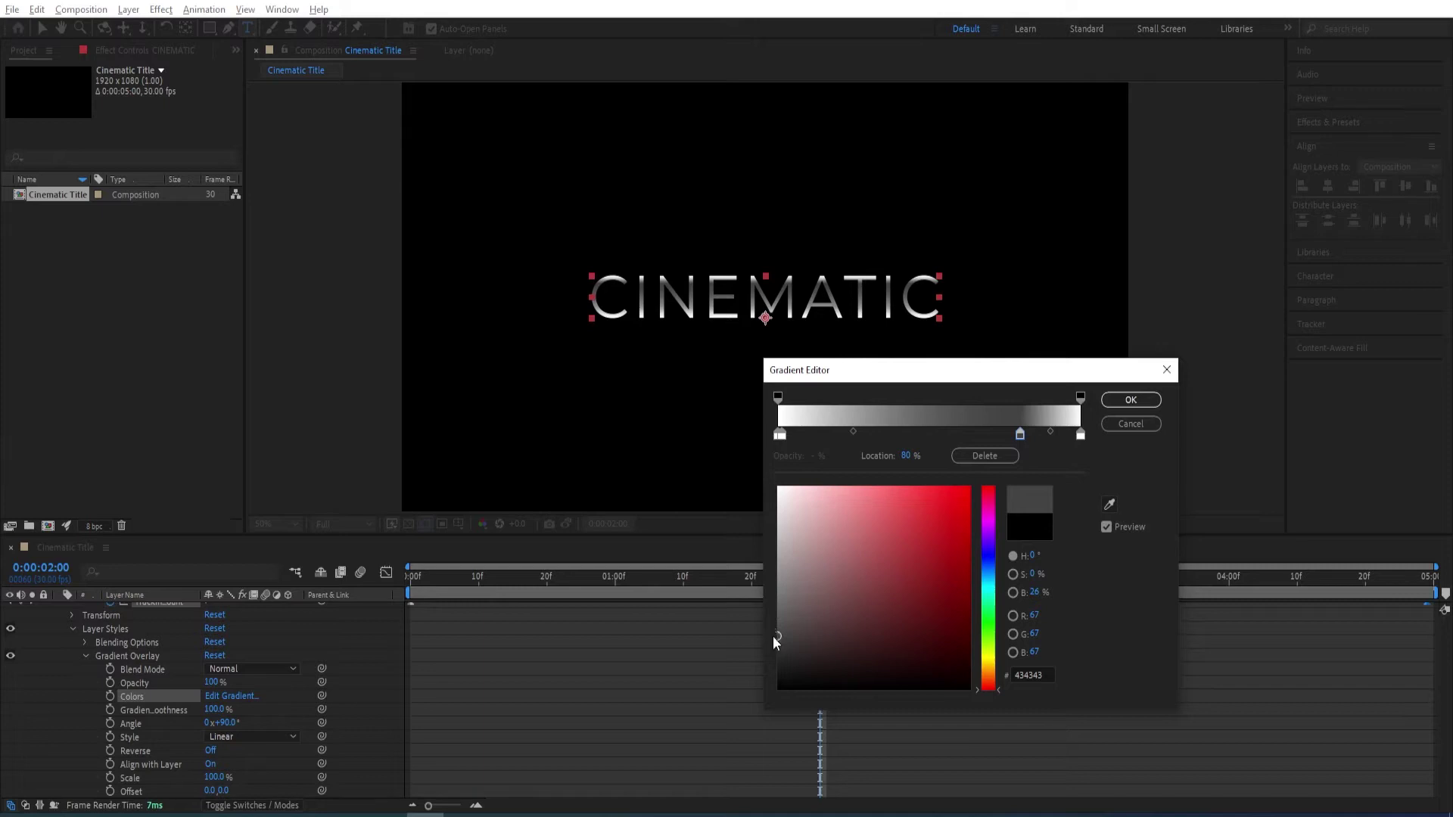
{"action": "left_click", "coordinate": [1121, 403]}
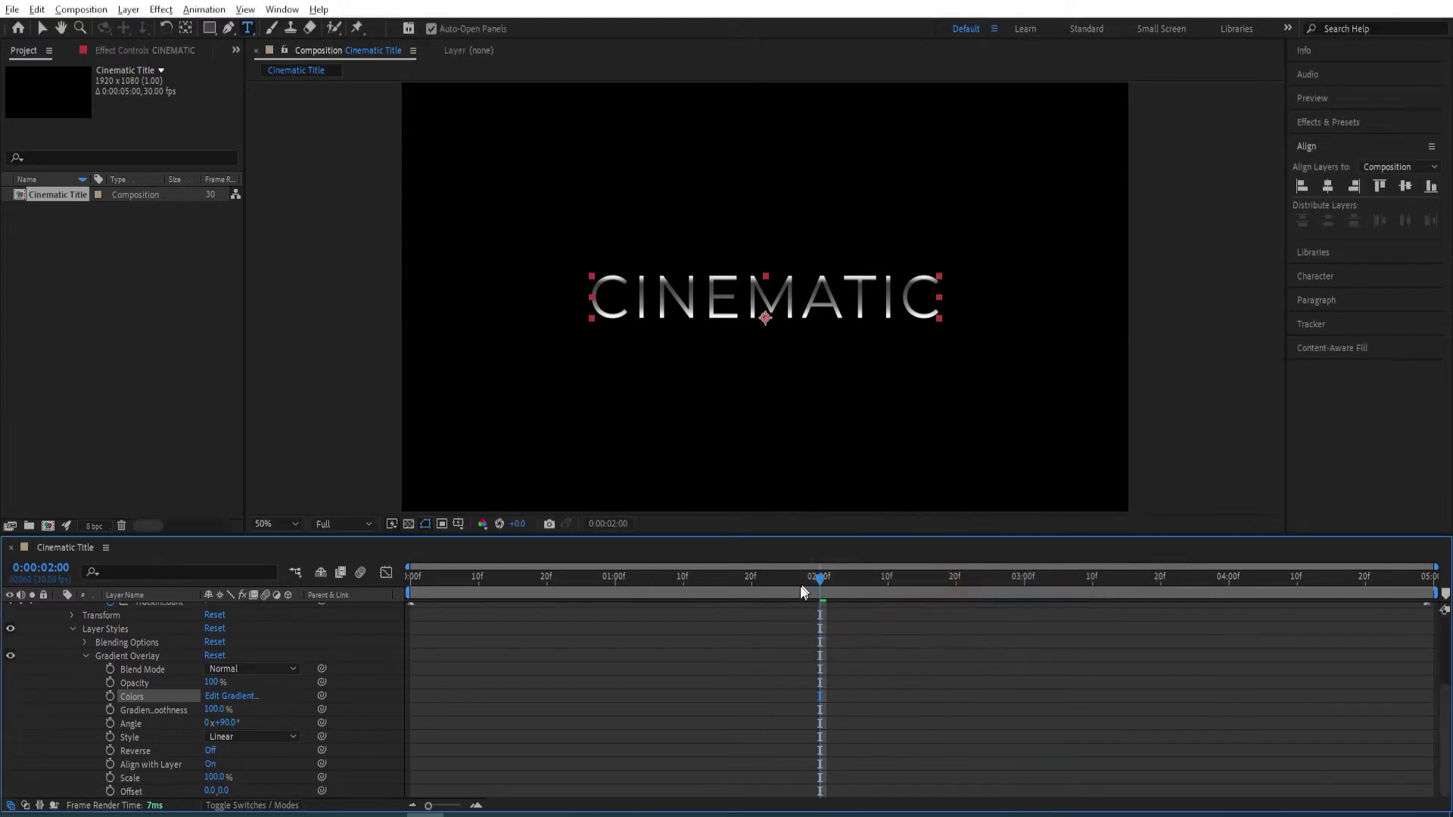
{"action": "scroll", "coordinate": [106, 673], "scroll_direction": "up", "scroll_amount": 1}
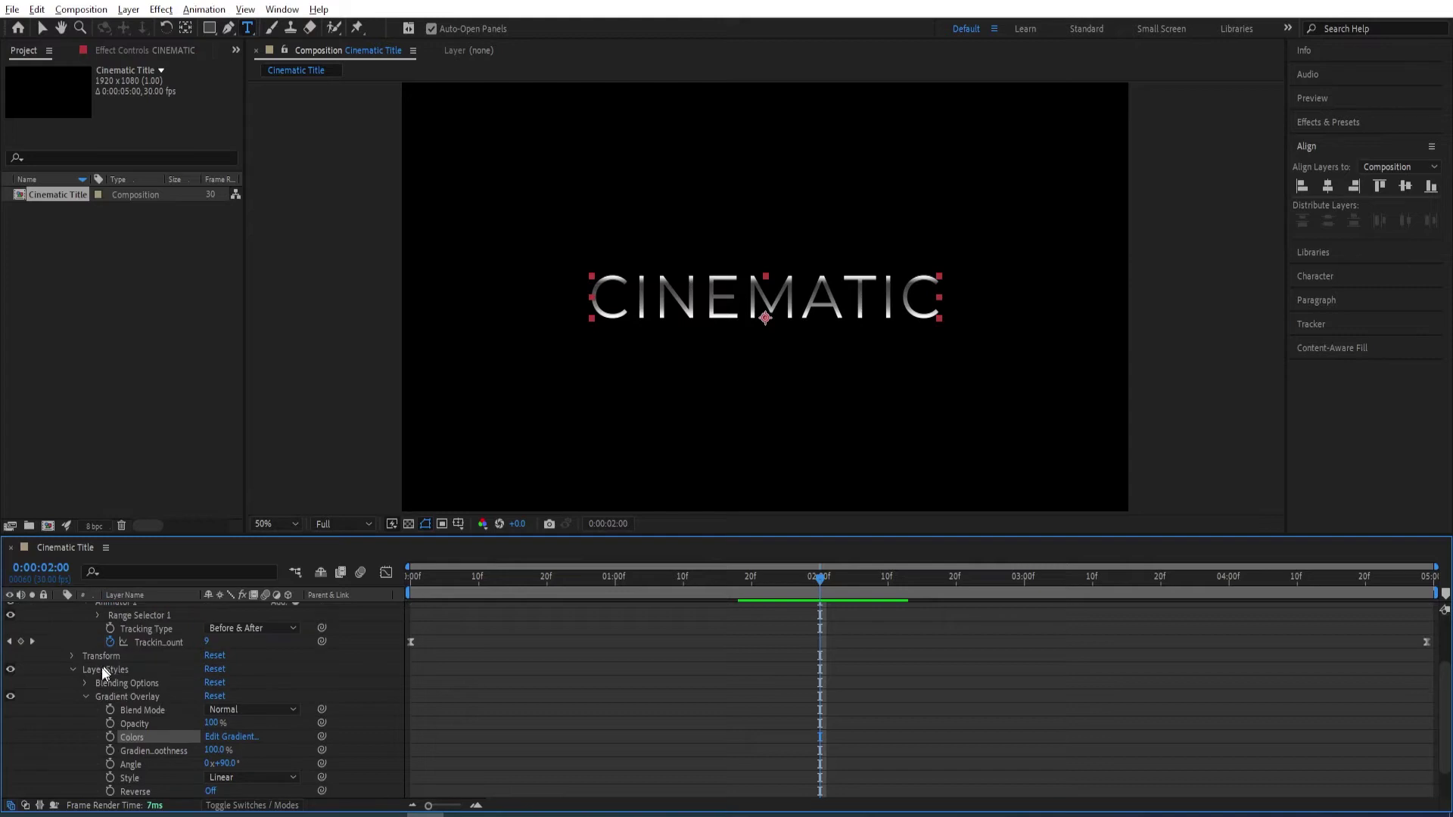
{"action": "left_click", "coordinate": [84, 698]}
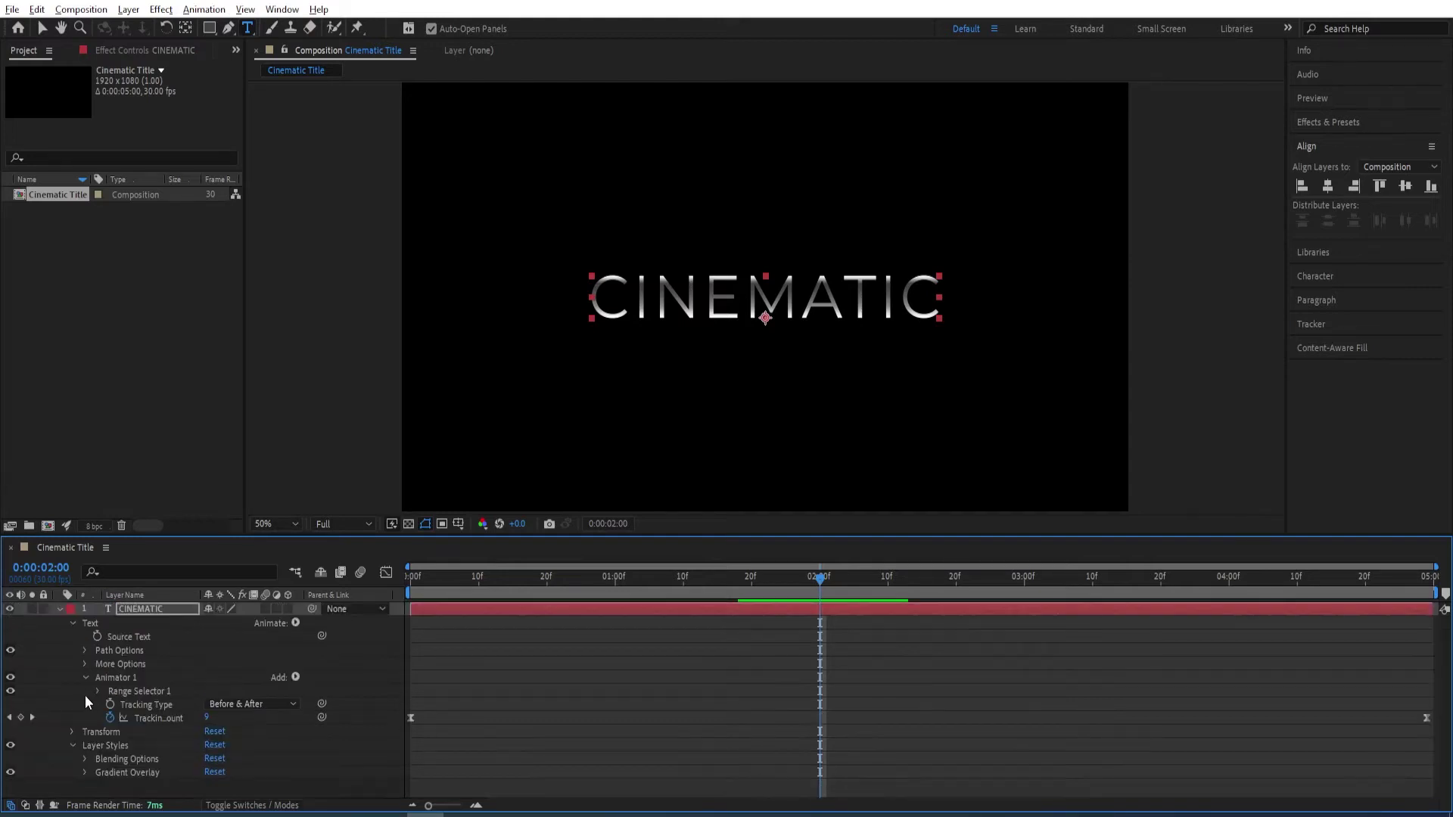
{"action": "left_click", "coordinate": [60, 610]}
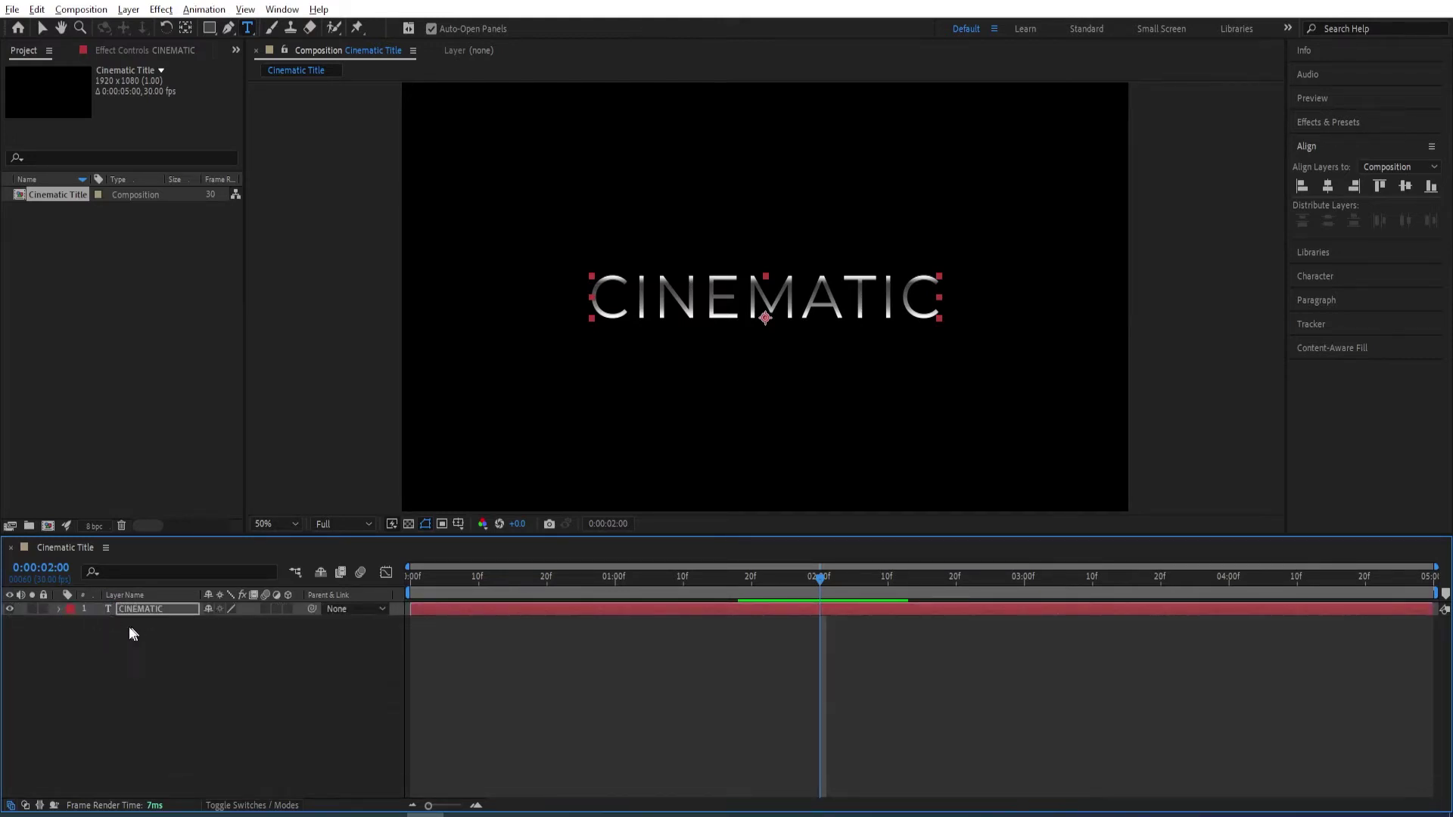
Duplicate the CINEMATIC layer and open the copy's Gradient Overlay colors for editing.
{"action": "left_click", "coordinate": [131, 612]}
{"action": "key", "text": "ctrl+d"}
{"action": "left_click", "coordinate": [59, 609]}
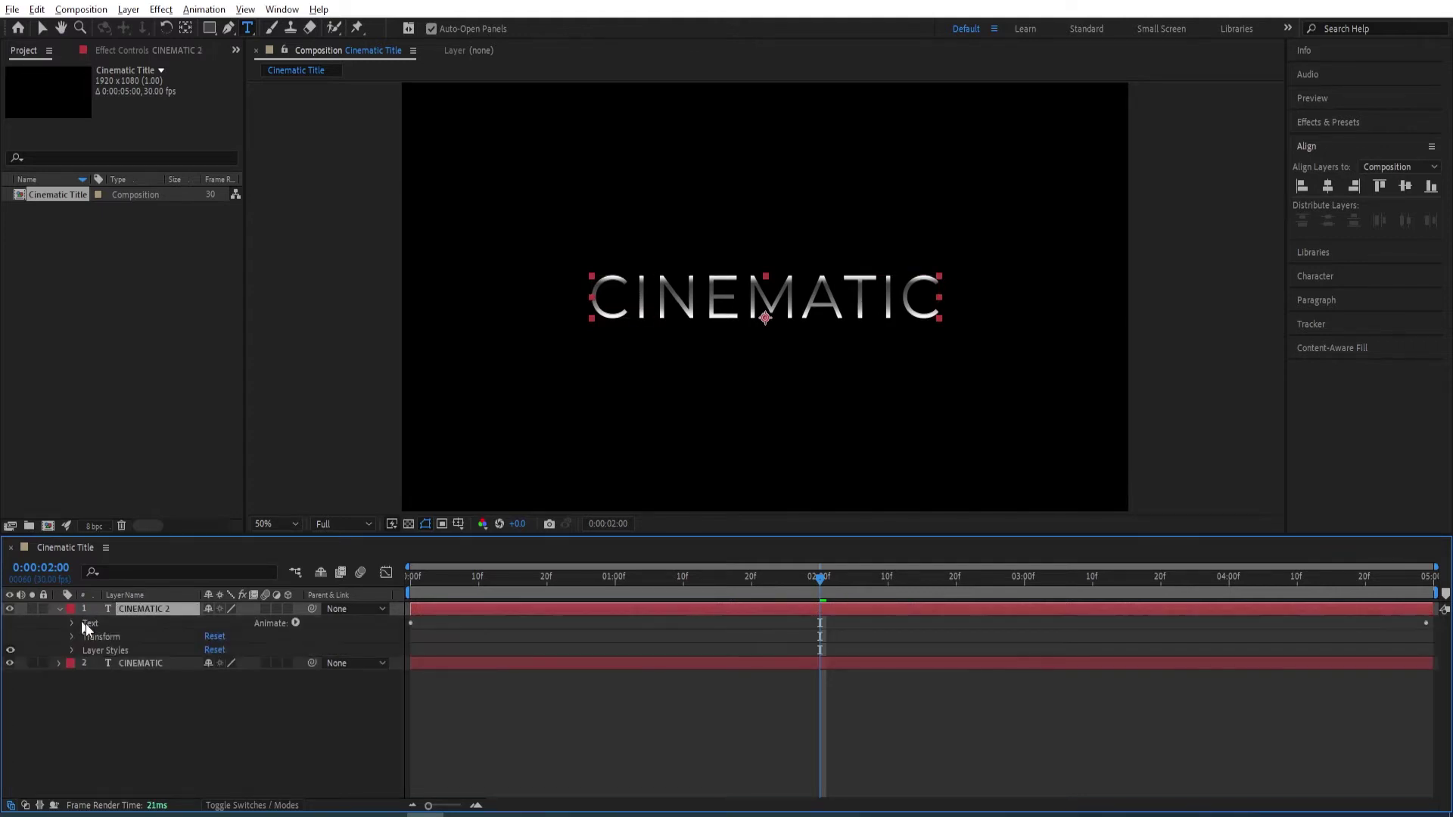
{"action": "left_click", "coordinate": [73, 651]}
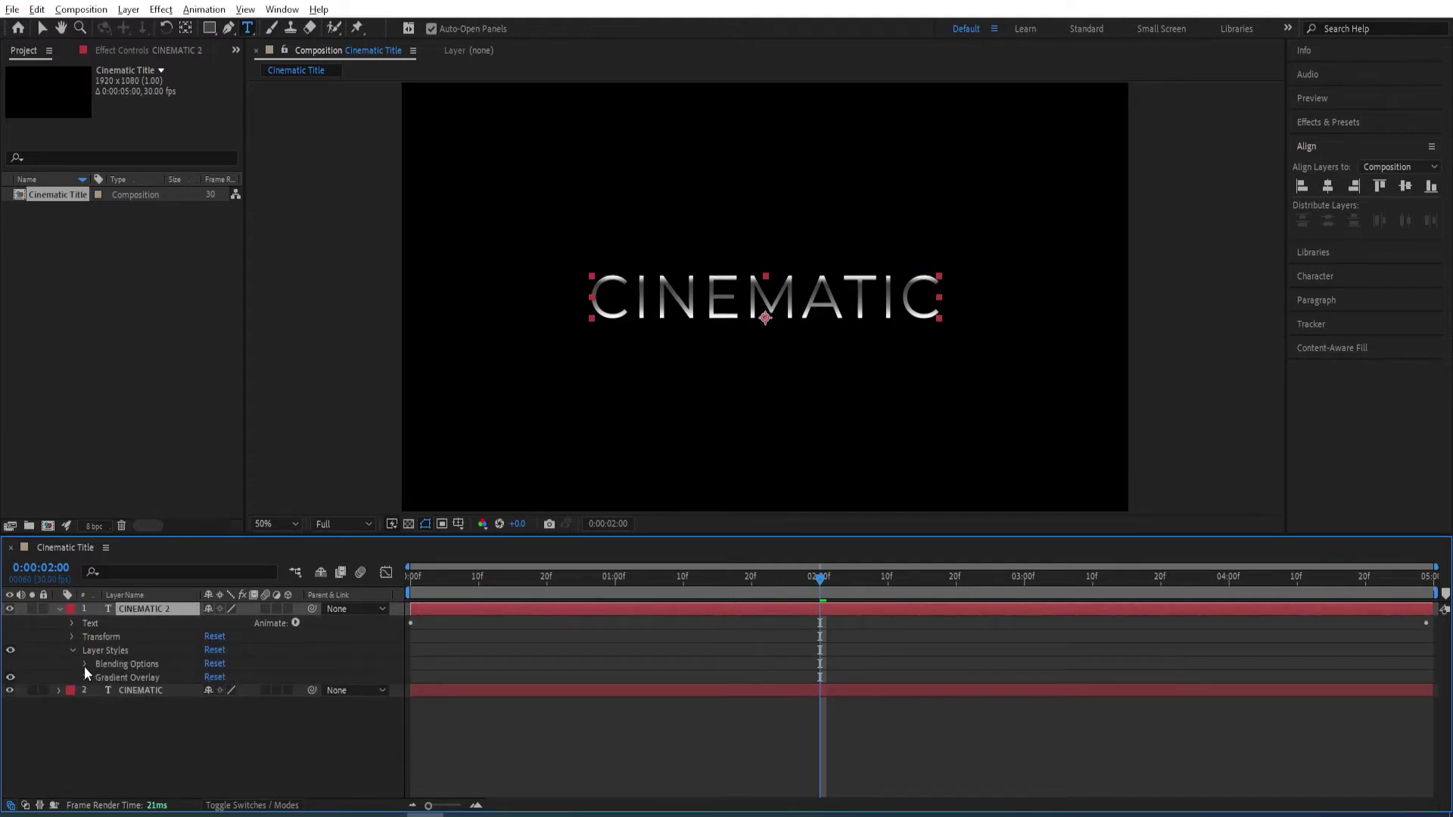
{"action": "left_click", "coordinate": [85, 677]}
{"action": "scroll", "coordinate": [151, 673], "scroll_direction": "down", "scroll_amount": 1}
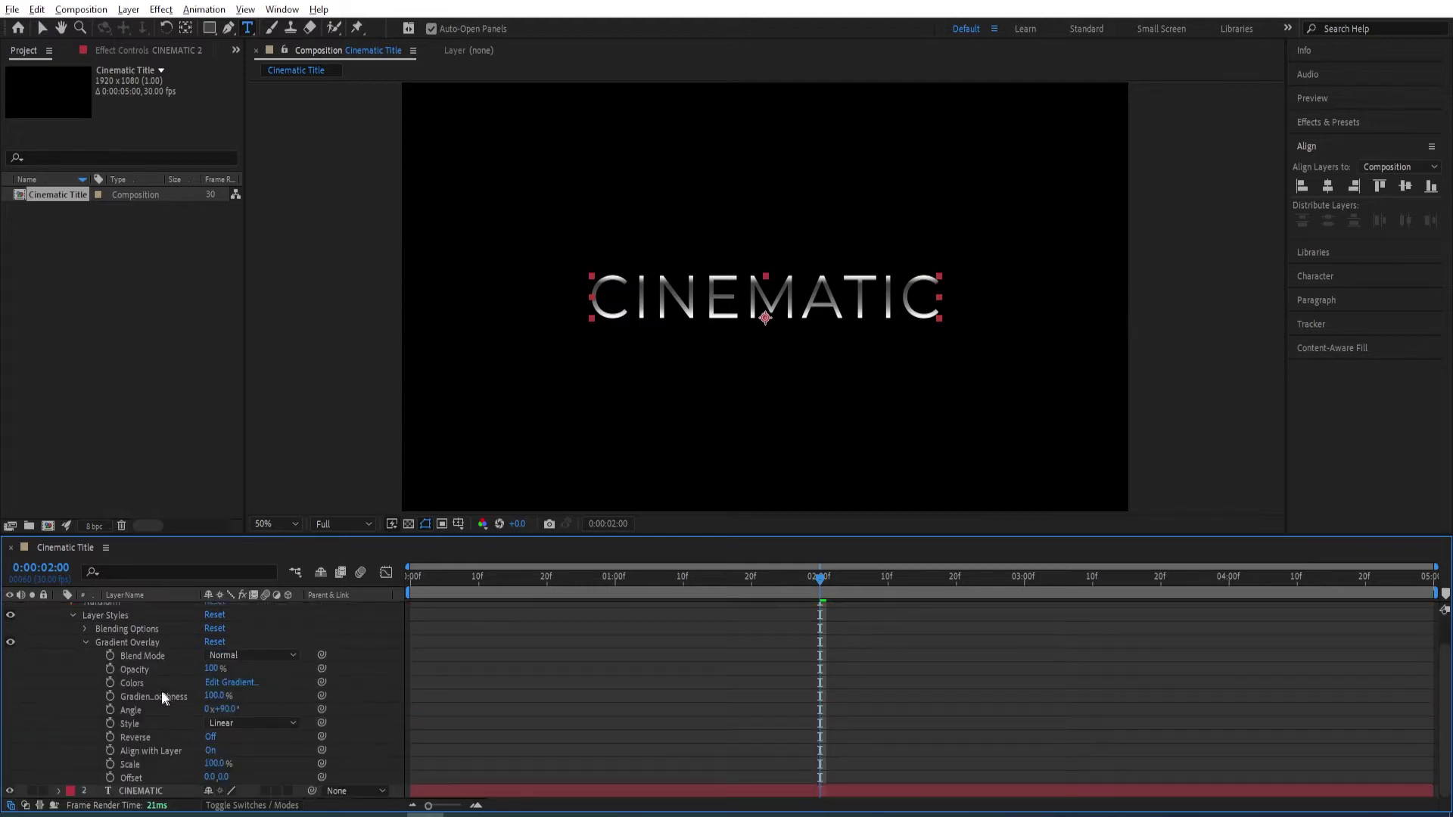
{"action": "left_click", "coordinate": [232, 682]}
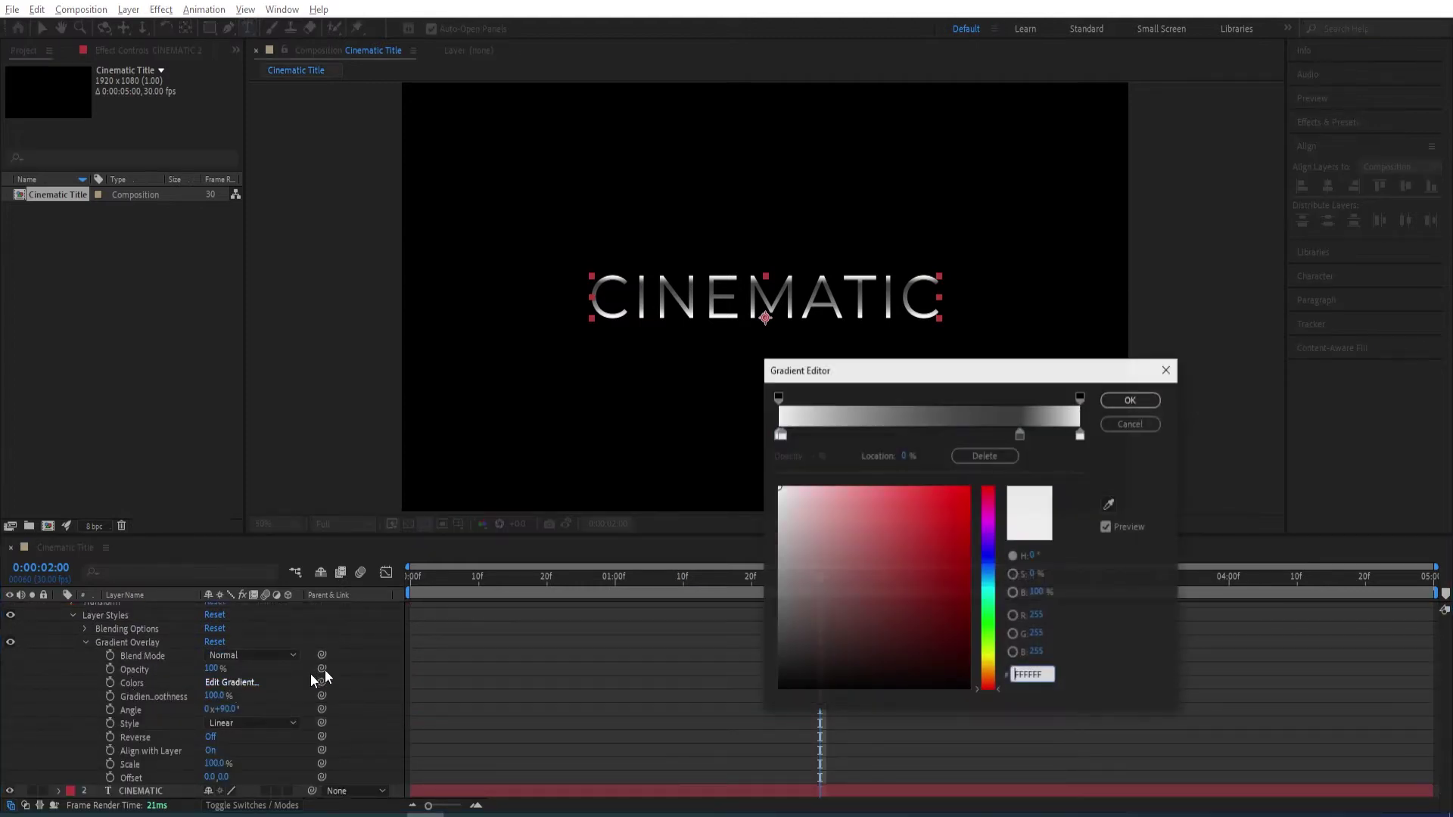
Move the copy's second white gradient stop to 20% and recolor the 0% stop to gray (616060).
{"action": "left_click_drag", "start_coordinate": [783, 436], "coordinate": [756, 438]}
{"action": "left_click", "coordinate": [783, 437]}
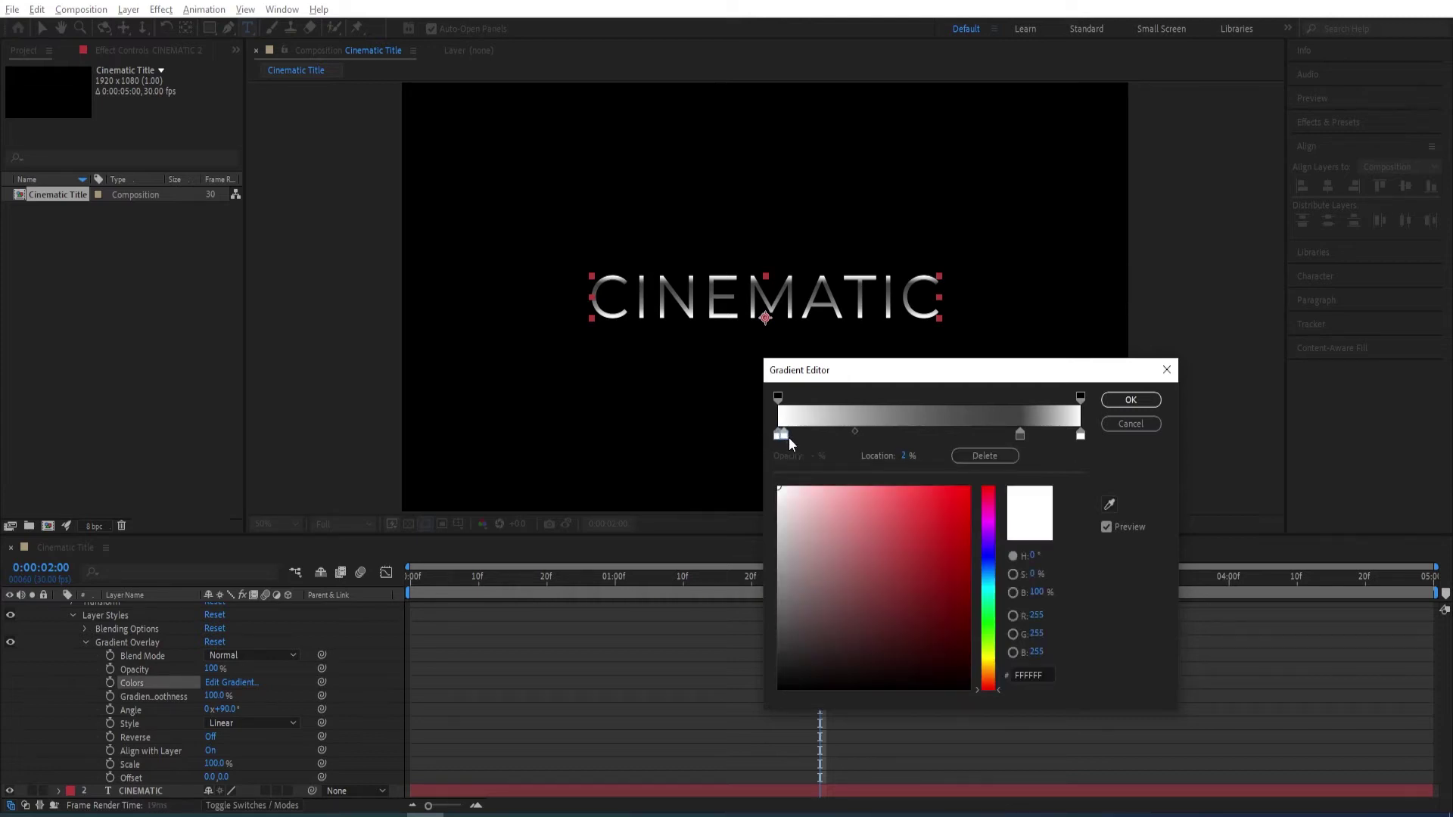
{"action": "left_click", "coordinate": [792, 437]}
{"action": "left_click_drag", "start_coordinate": [792, 436], "coordinate": [844, 446]}
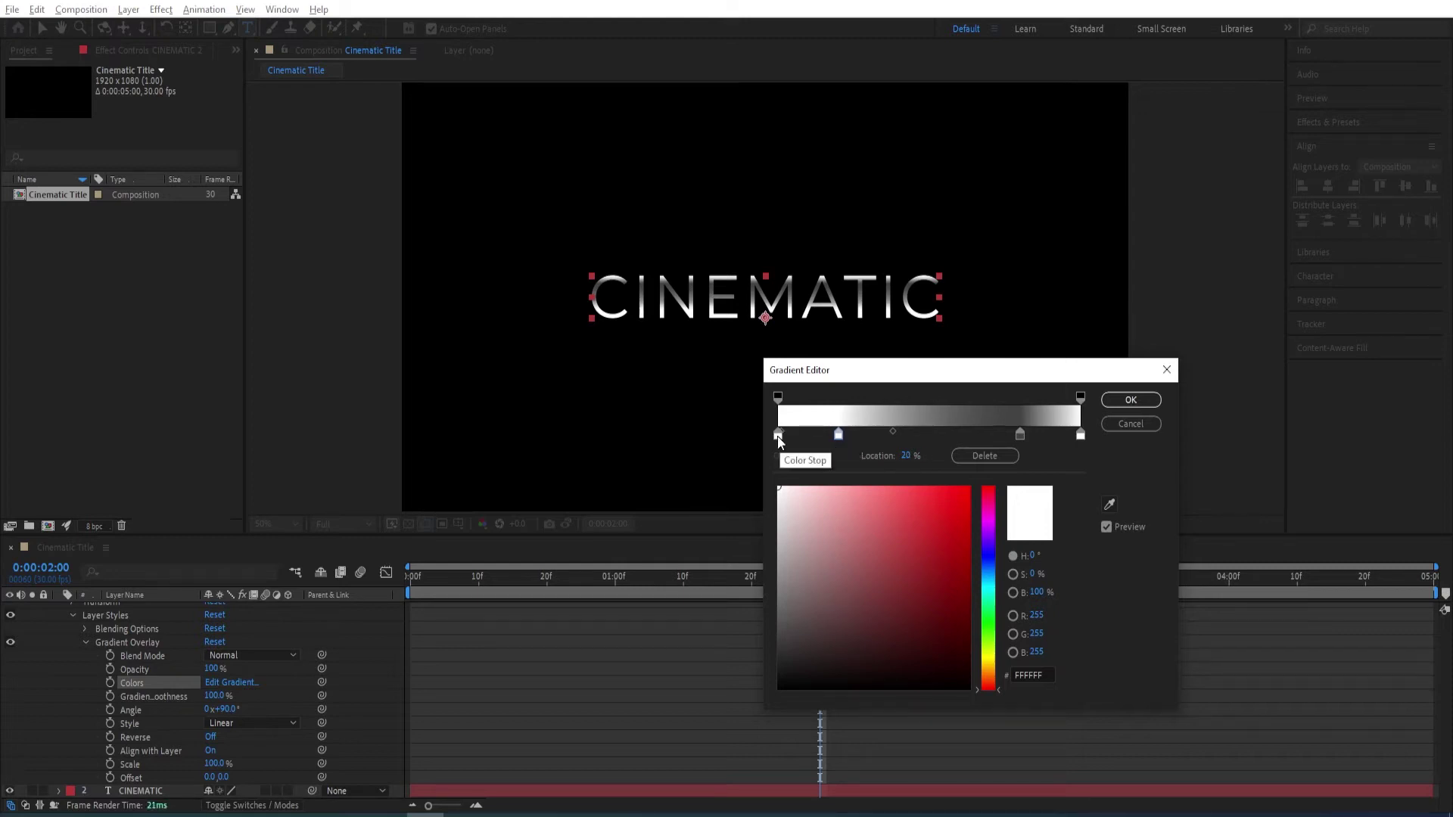
{"action": "left_click", "coordinate": [779, 437]}
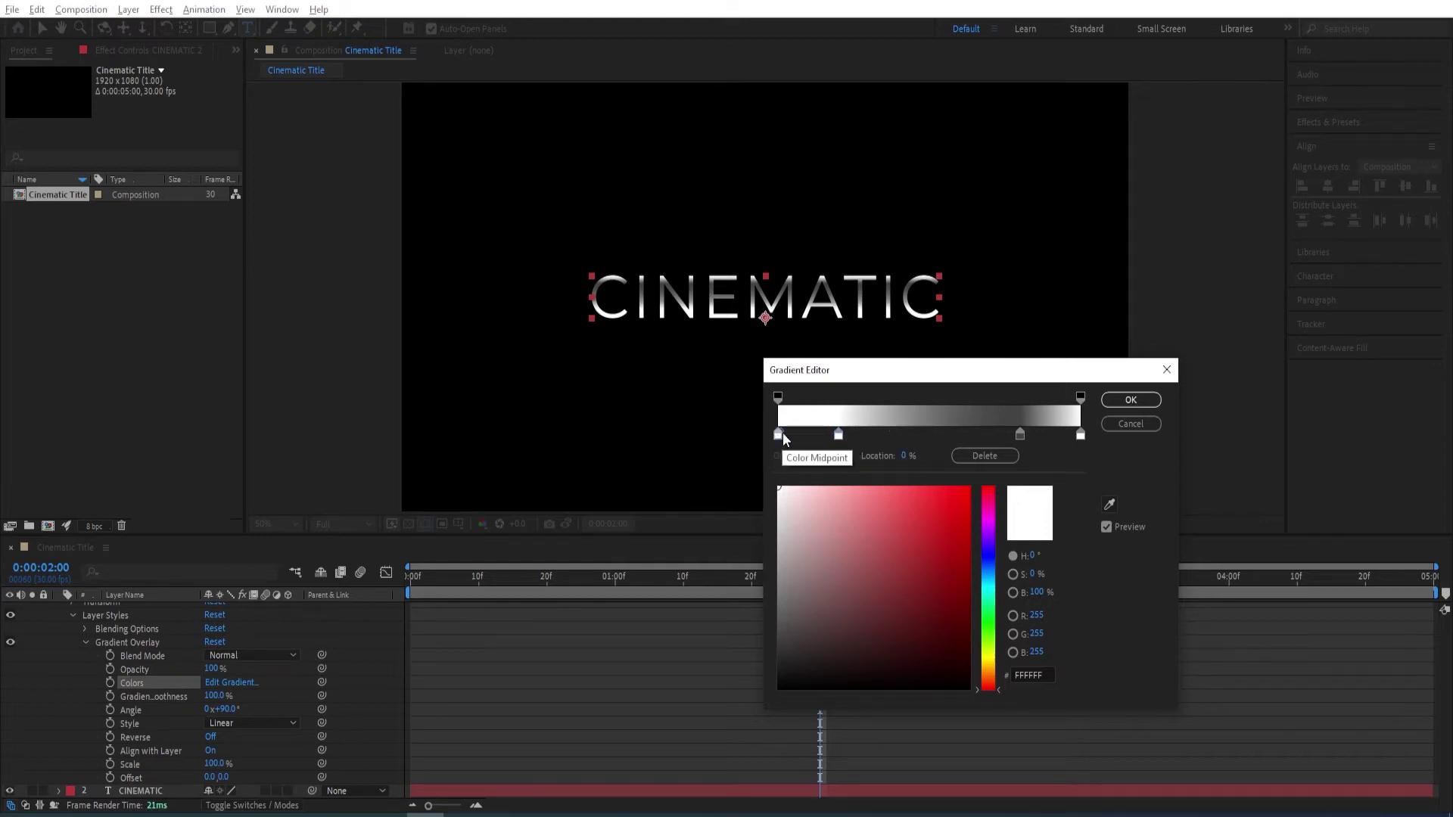
{"action": "left_click_drag", "start_coordinate": [780, 594], "coordinate": [779, 612]}
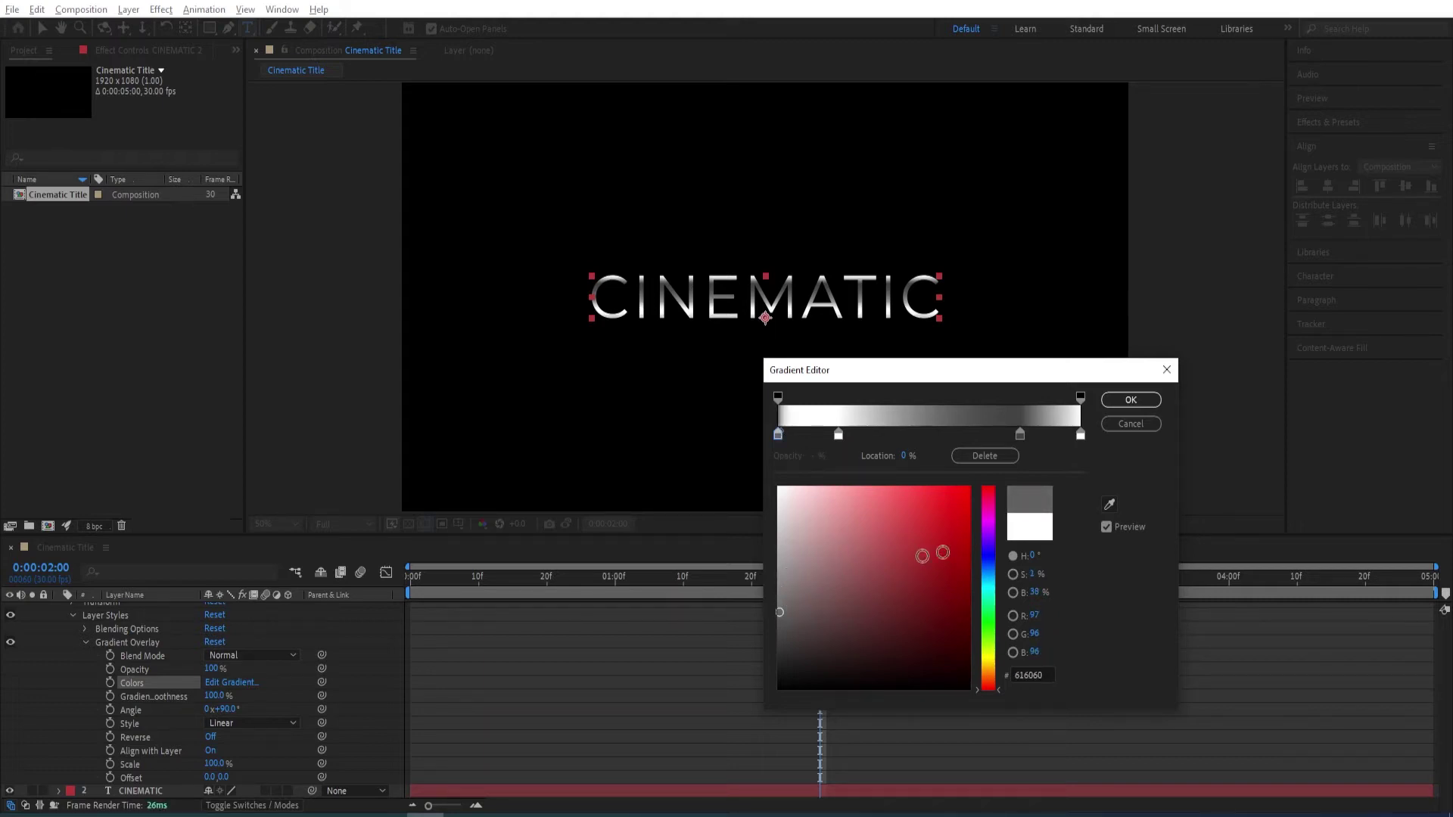
Delete the gradient stop at 80%, recolor the 100% stop to gray (555555) and apply the gradient to CINEMATIC 2.
{"action": "left_click", "coordinate": [1021, 435]}
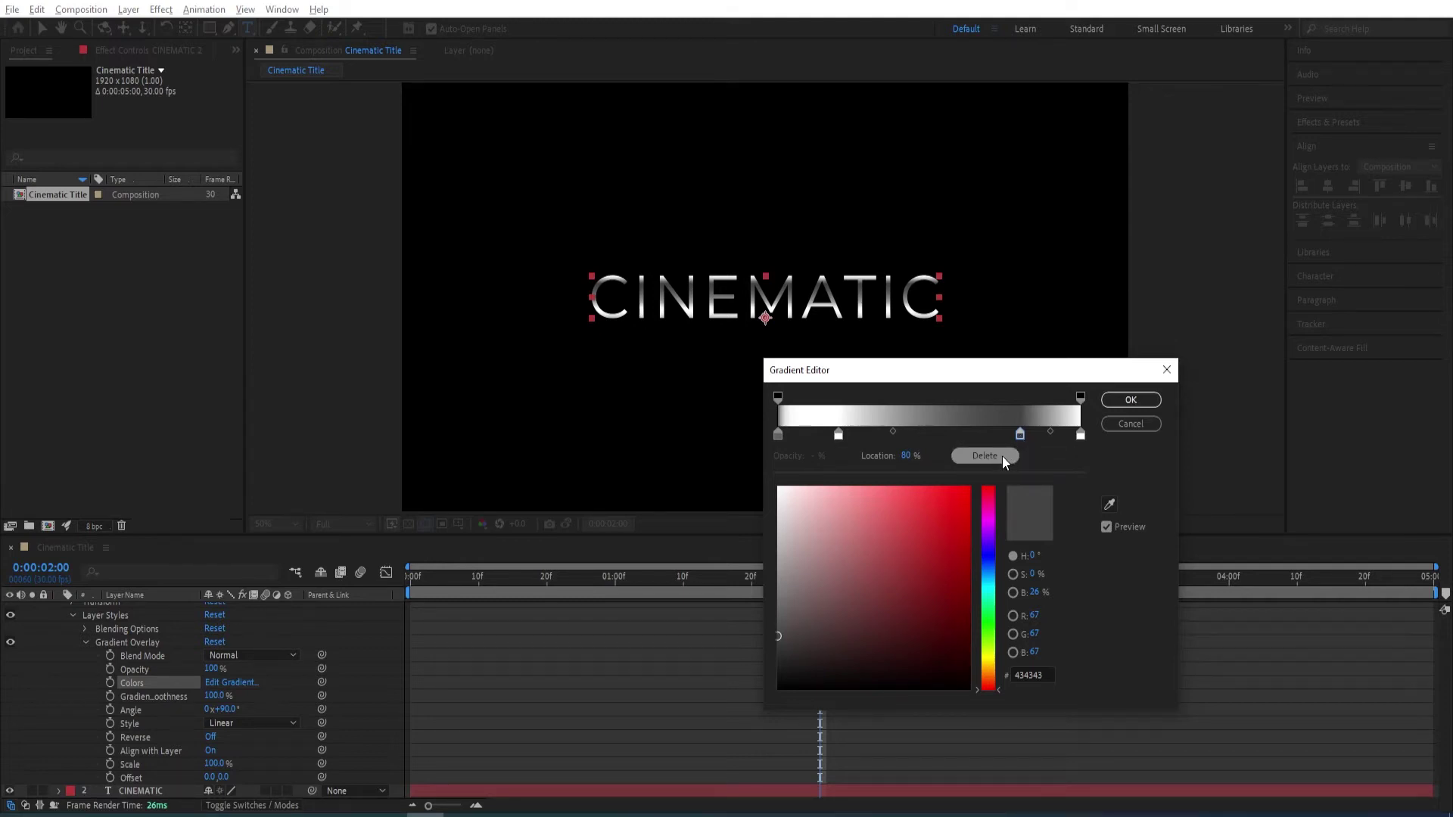
{"action": "left_click", "coordinate": [1006, 458]}
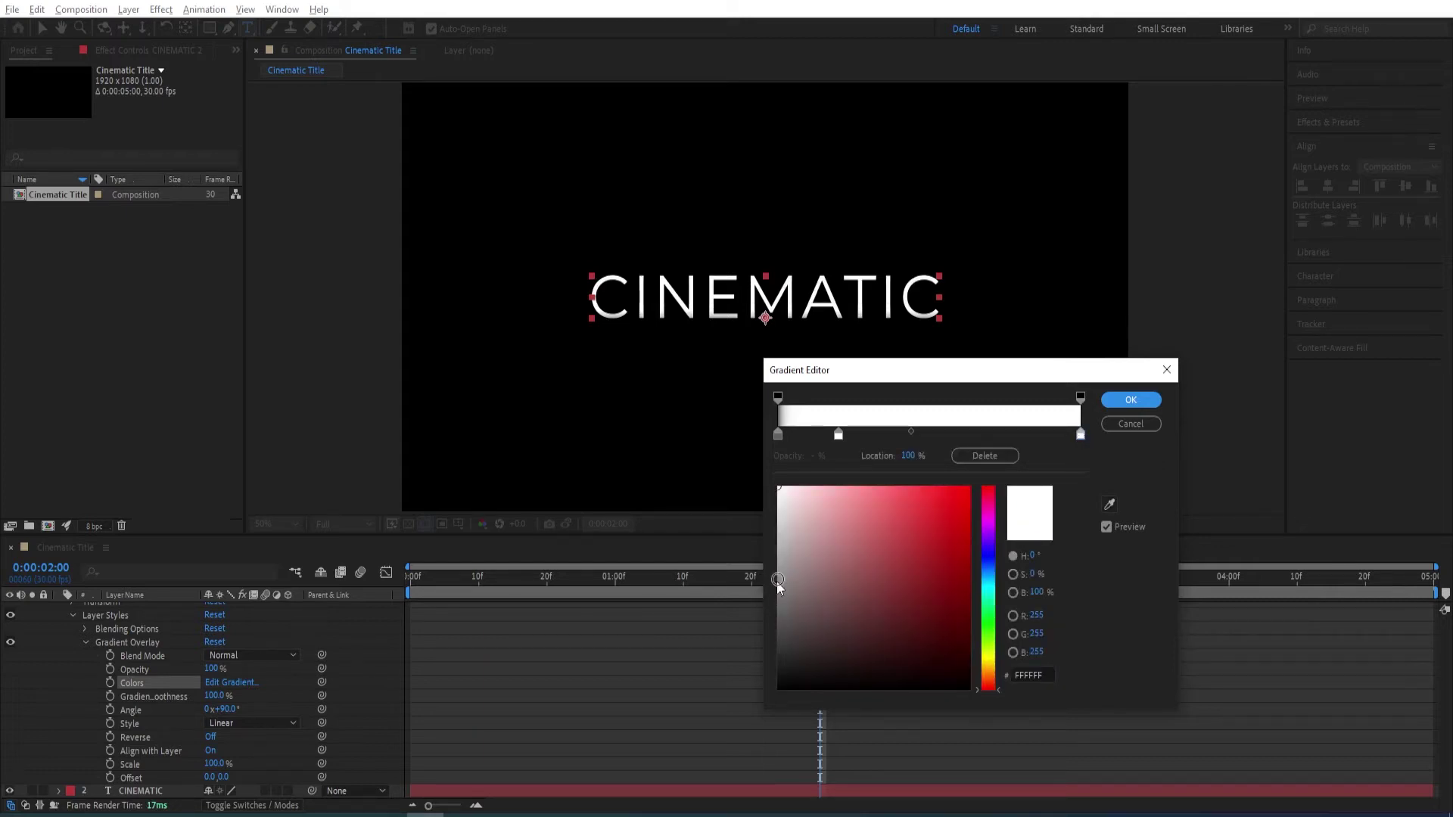
{"action": "mouse_move", "coordinate": [779, 583]}
{"action": "left_mouse_down"}
{"action": "mouse_move", "coordinate": [773, 636]}
{"action": "mouse_move", "coordinate": [773, 623]}
{"action": "left_mouse_up"}
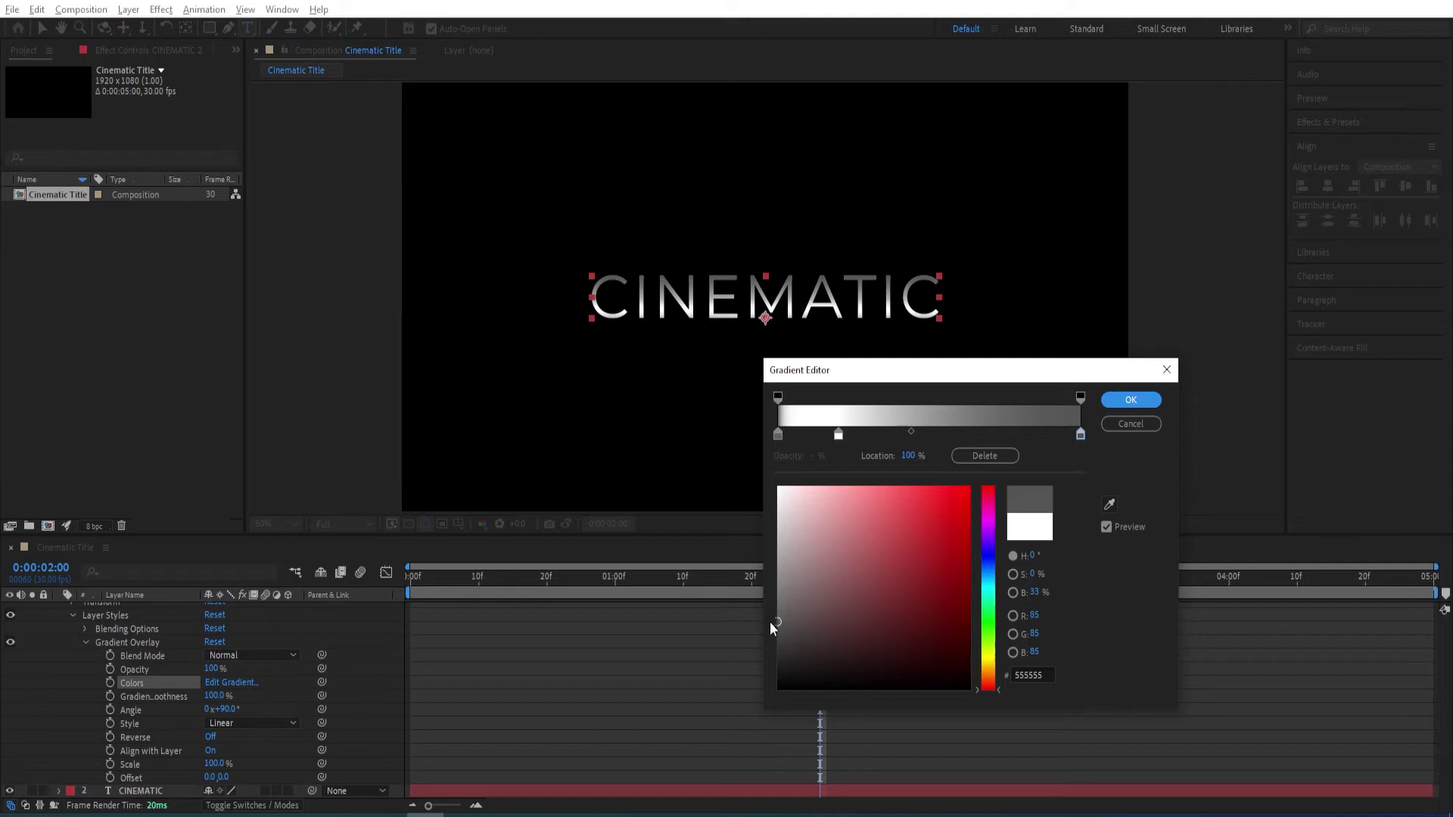
{"action": "left_click", "coordinate": [1121, 406]}
{"action": "scroll", "coordinate": [152, 674], "scroll_direction": "up", "scroll_amount": 2}
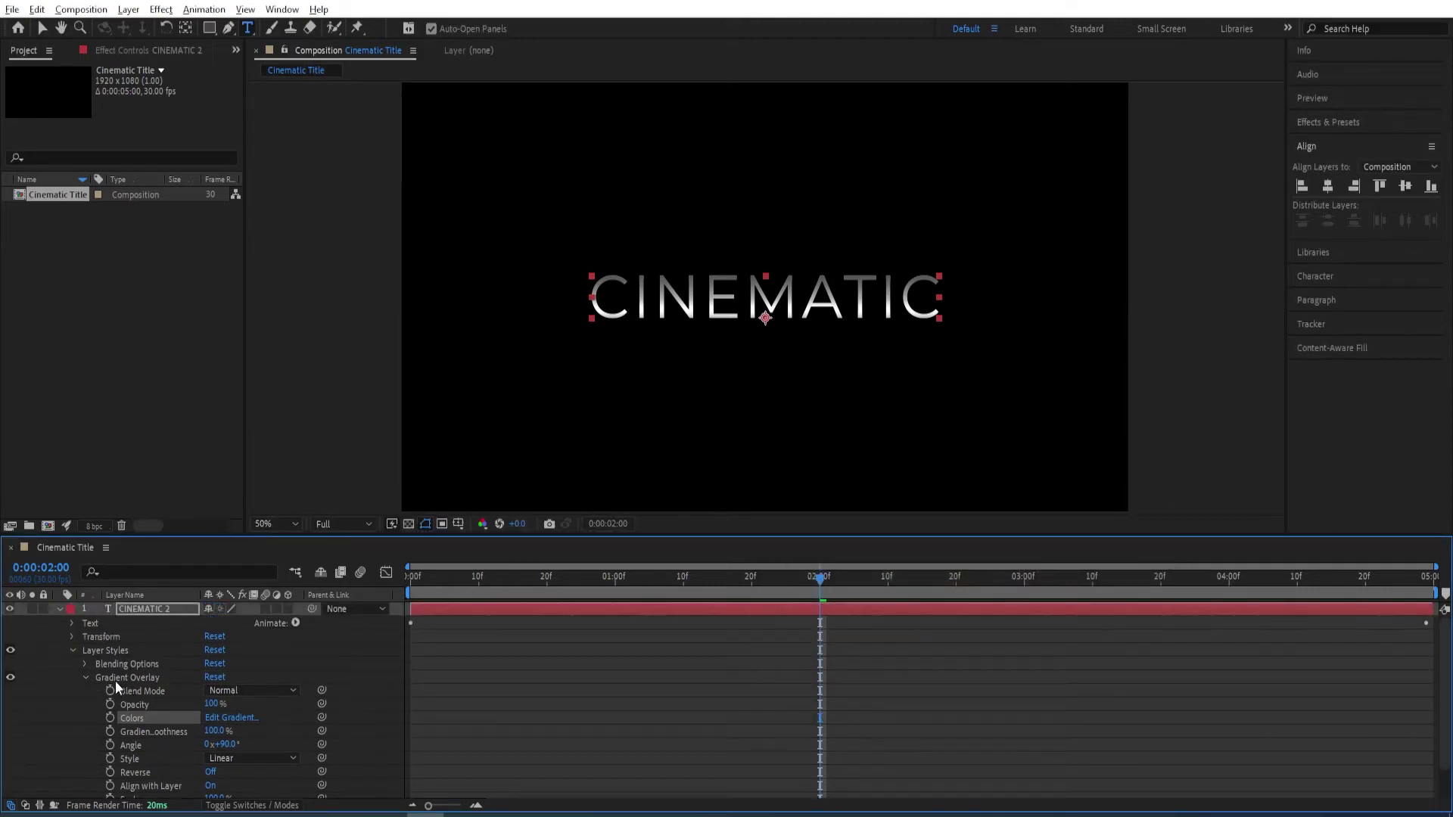
{"action": "left_click", "coordinate": [59, 609]}
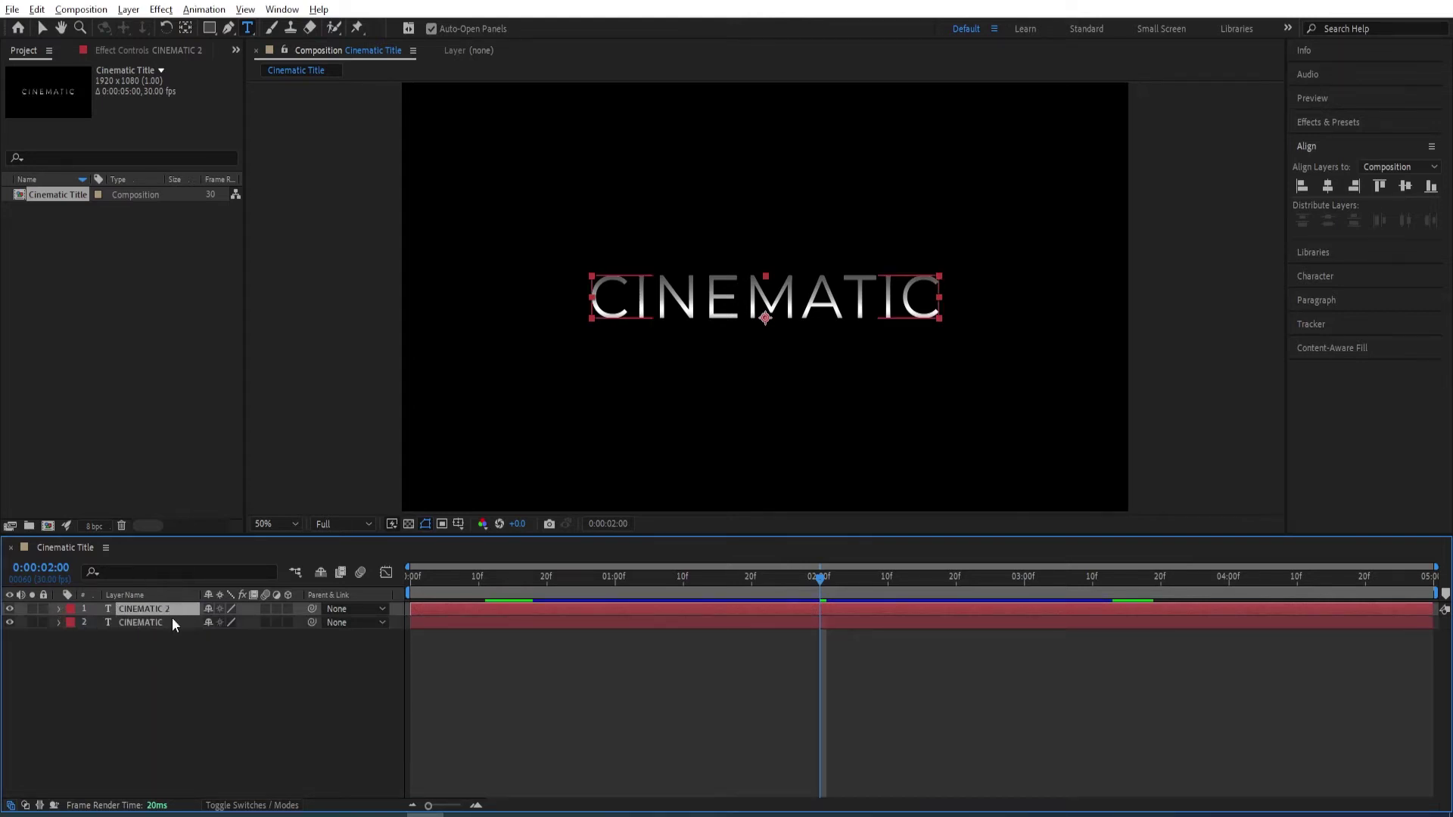
Set the scale of the original CINEMATIC layer to 99%.
{"action": "left_click", "coordinate": [153, 621]}
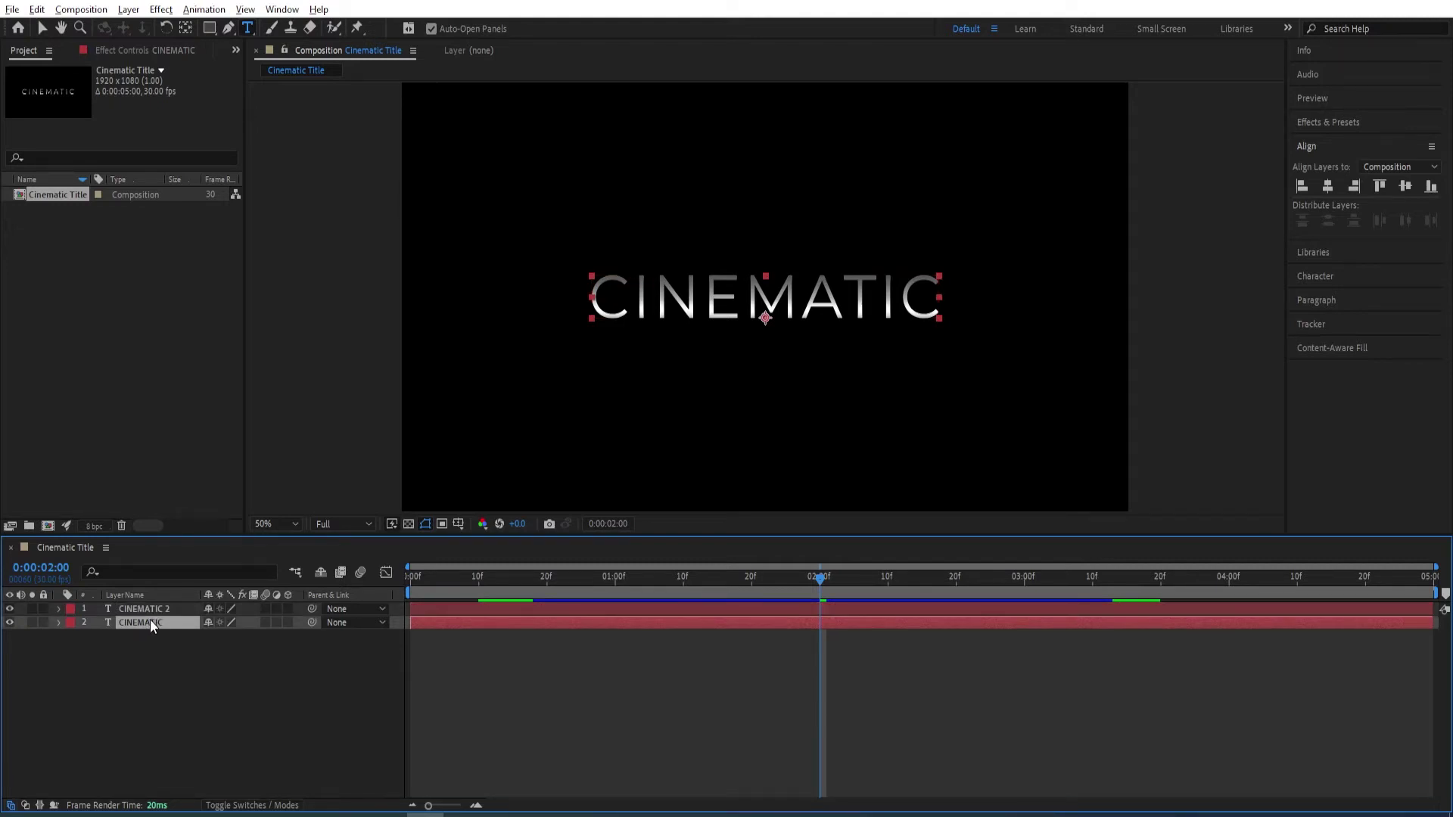
{"action": "key", "text": "s"}
{"action": "key", "text": "slash"}
{"action": "key", "text": "period"}
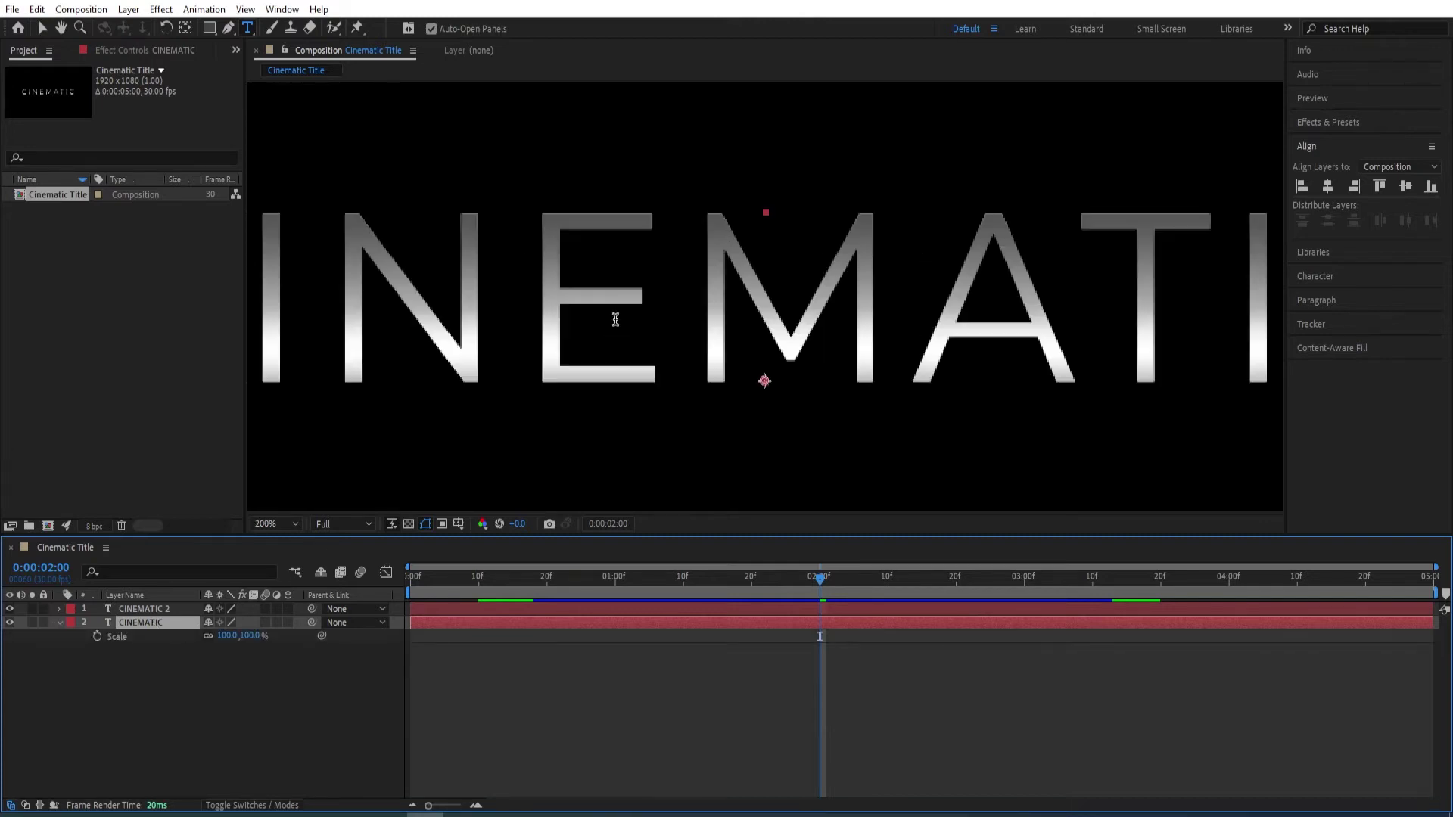
{"action": "key", "text": "period"}
{"action": "key", "text": "period"}
{"action": "key", "text": "comma"}
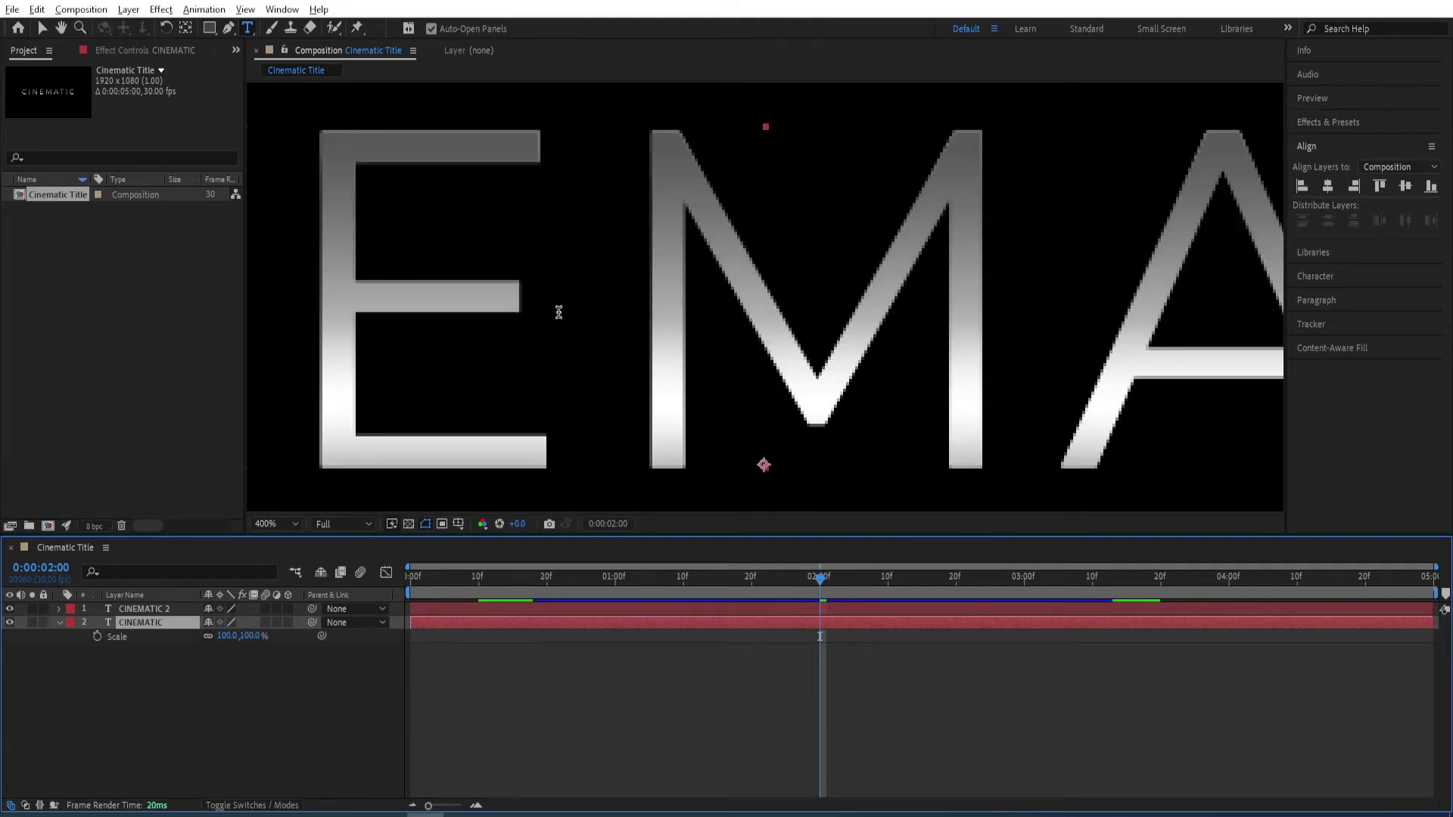
{"action": "key", "text": "comma"}
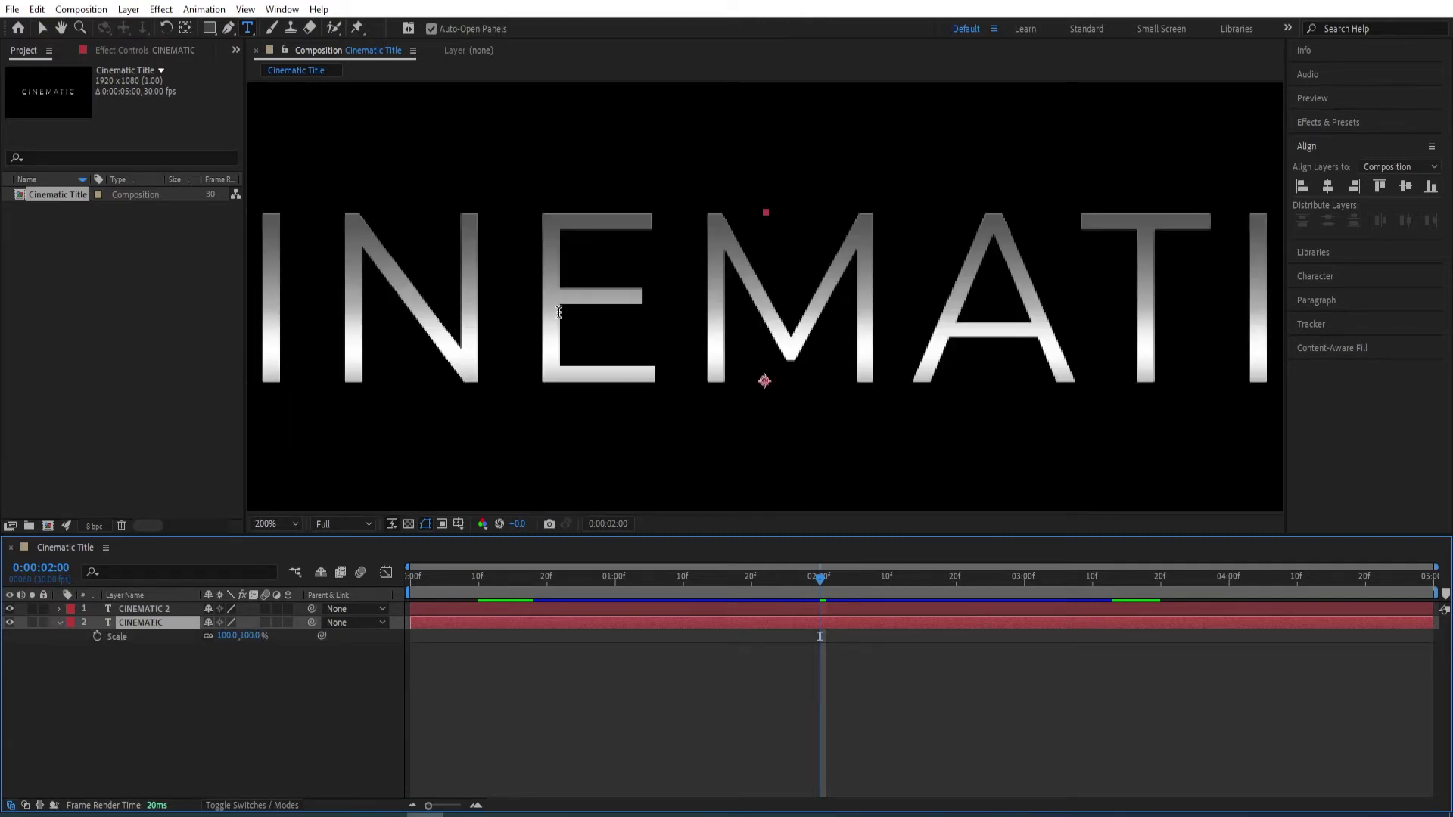
{"action": "left_click", "coordinate": [226, 637]}
{"action": "type", "text": "99"}
{"action": "key", "text": "Return"}
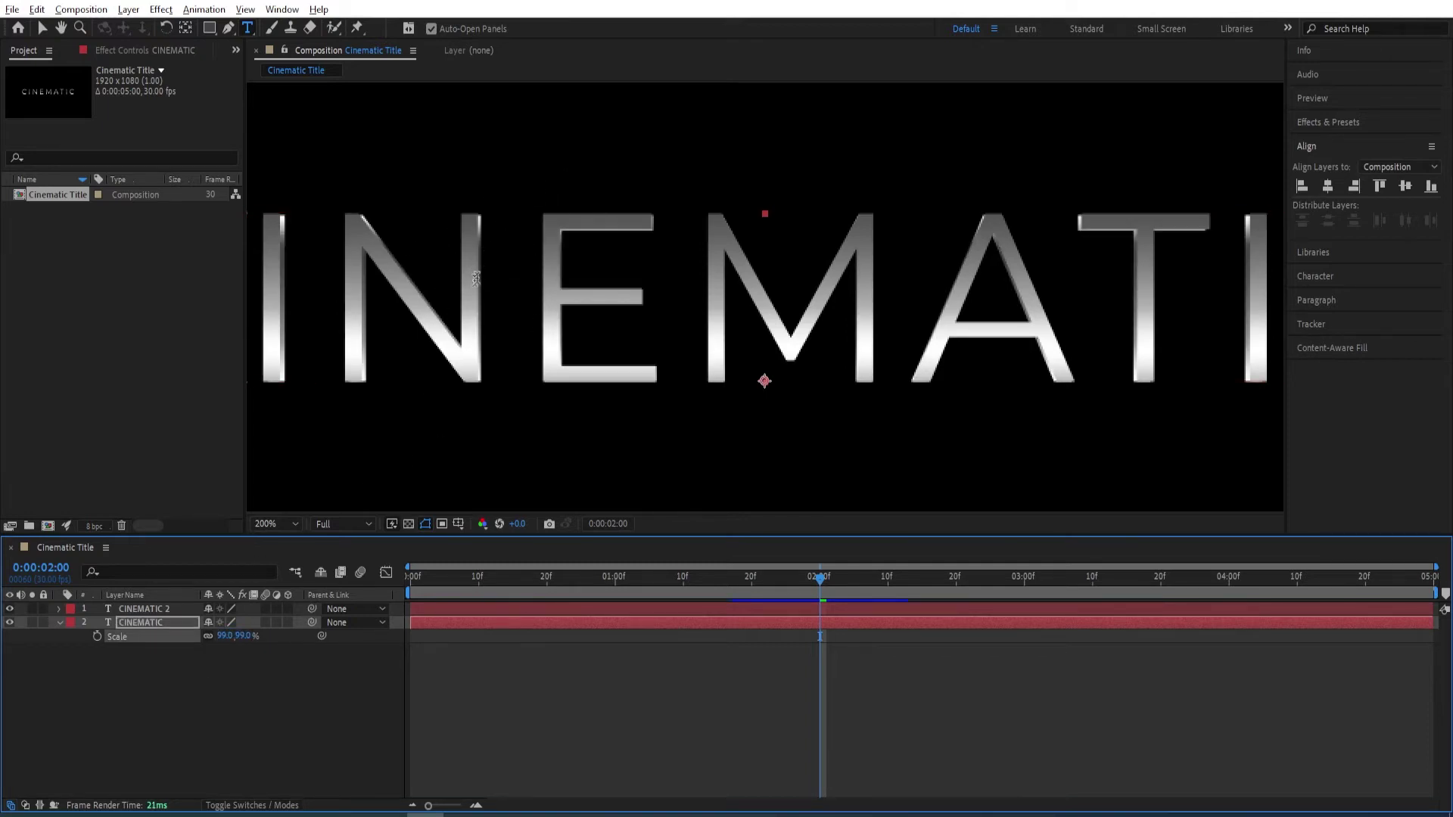
{"action": "left_click", "coordinate": [59, 622]}
Pre-compose both CINEMATIC layers into a new composition named "text".
{"action": "left_click", "coordinate": [130, 622]}
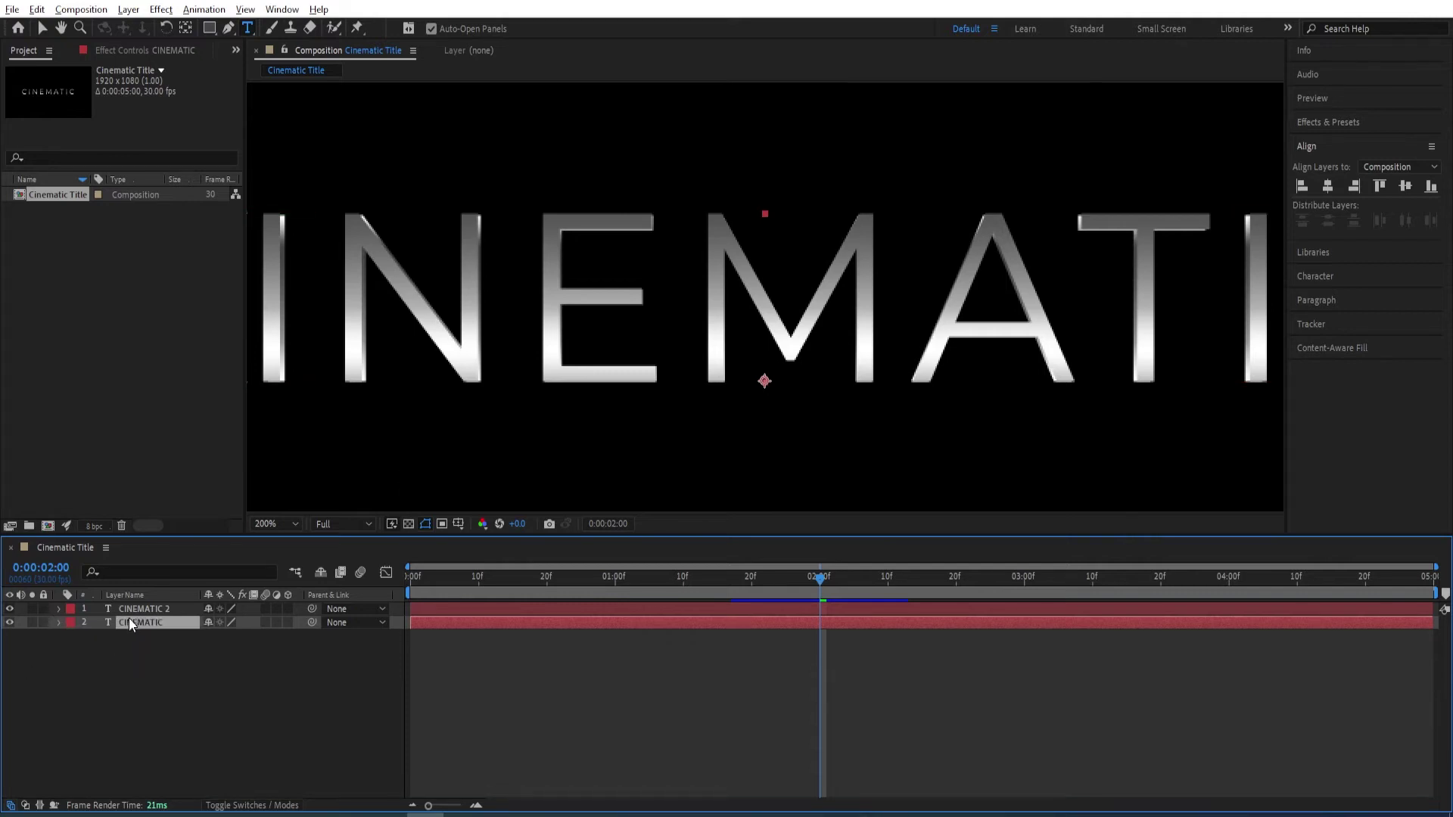
{"action": "left_click", "coordinate": [138, 610], "text": "shift"}
{"action": "key", "text": "ctrl+shift+c"}
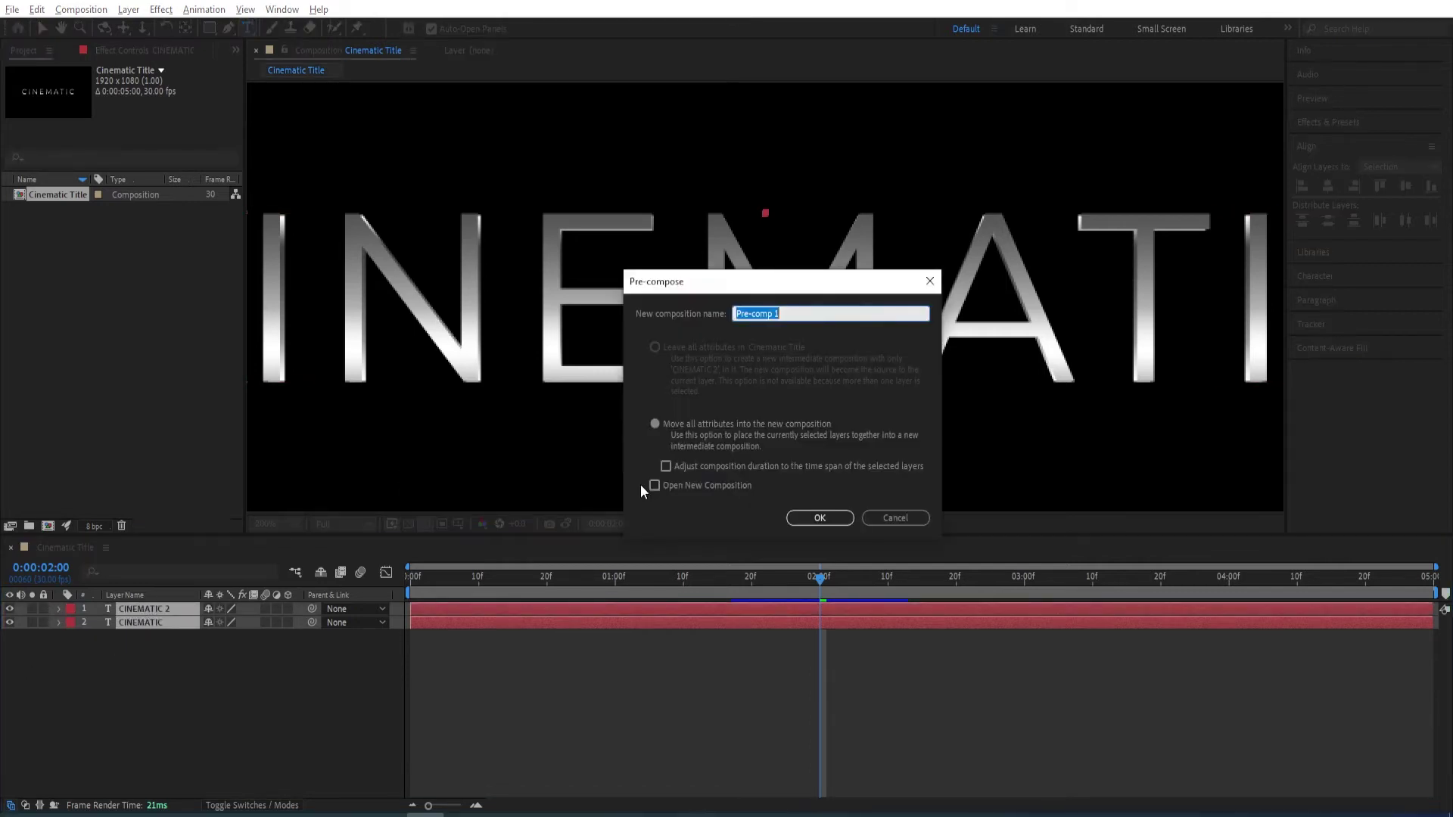
{"action": "type", "text": "text"}
{"action": "key", "text": "Return"}
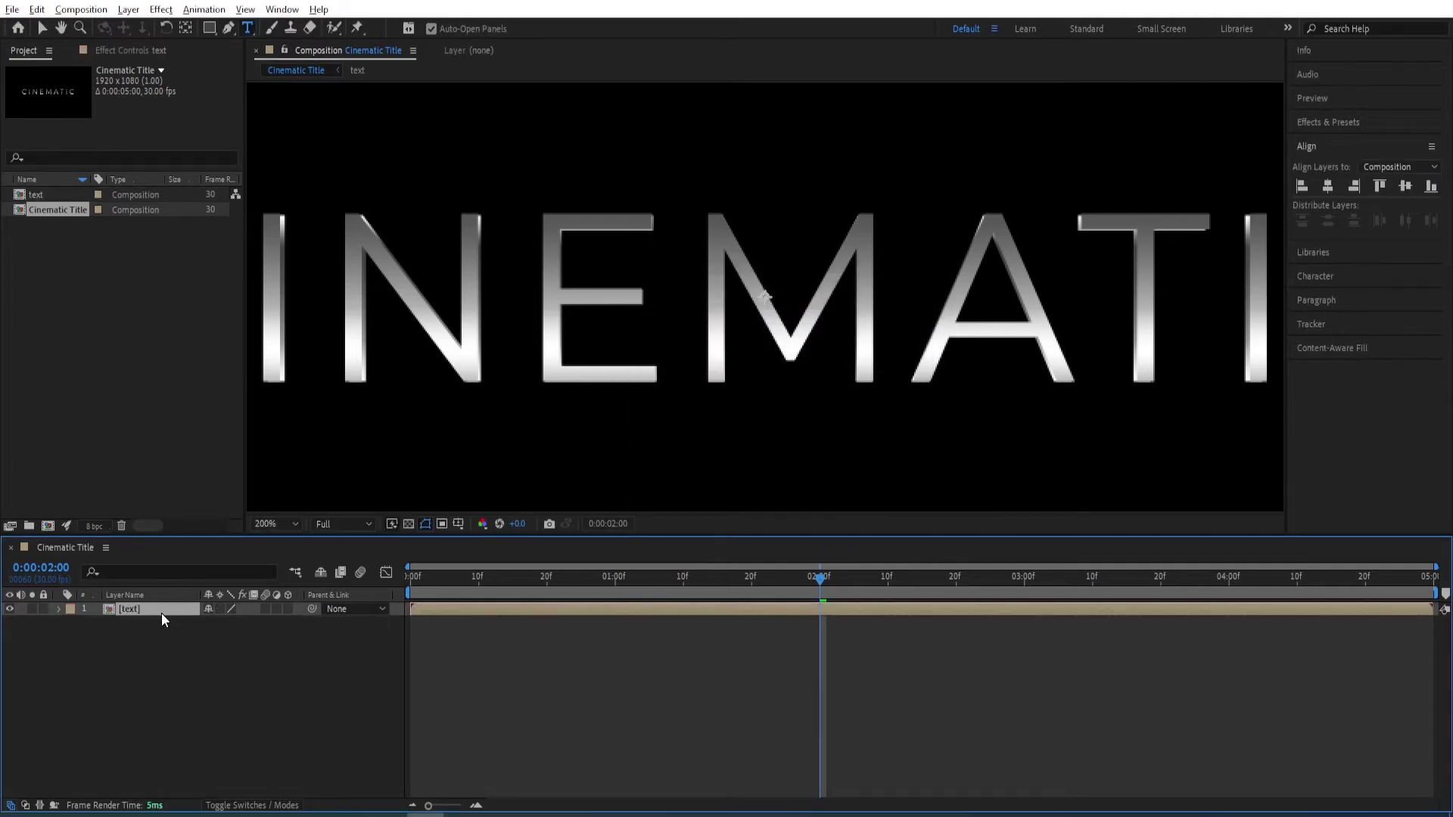
Duplicate the text pre-comp layer and set the upper copy's blending mode to Screen.
{"action": "key", "text": "ctrl+d"}
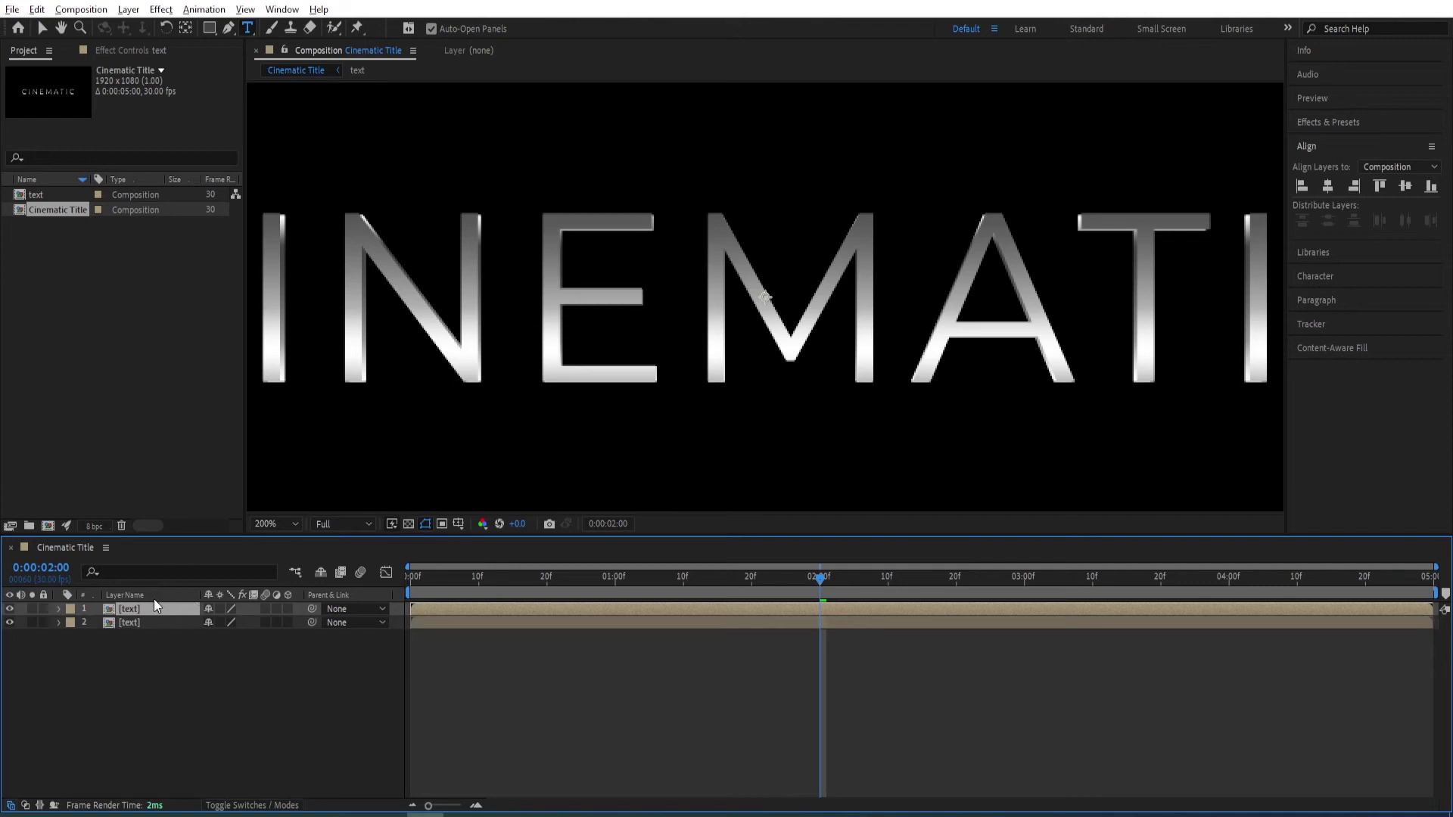
{"action": "key", "text": "F4"}
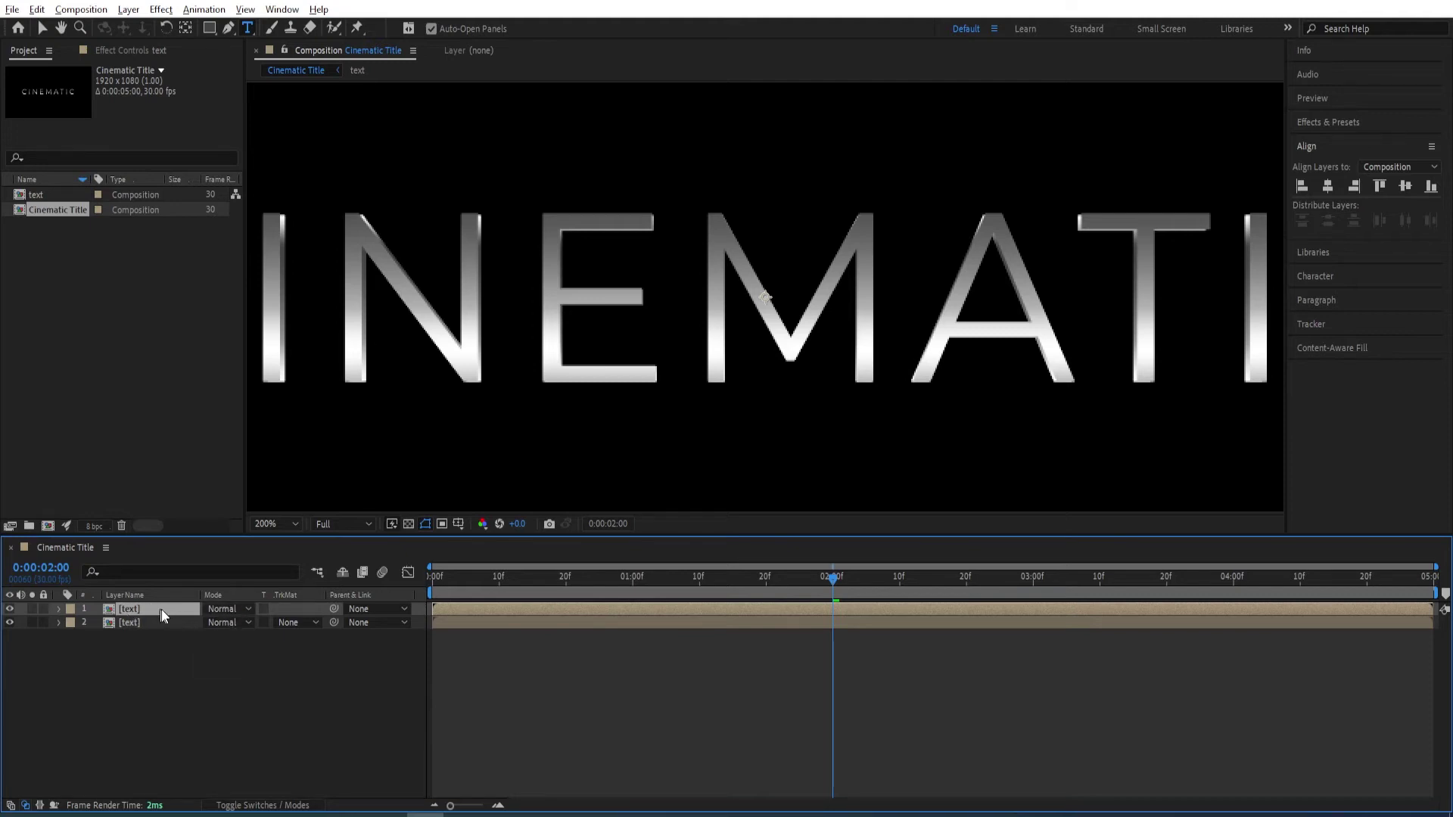
{"action": "left_click", "coordinate": [226, 610]}
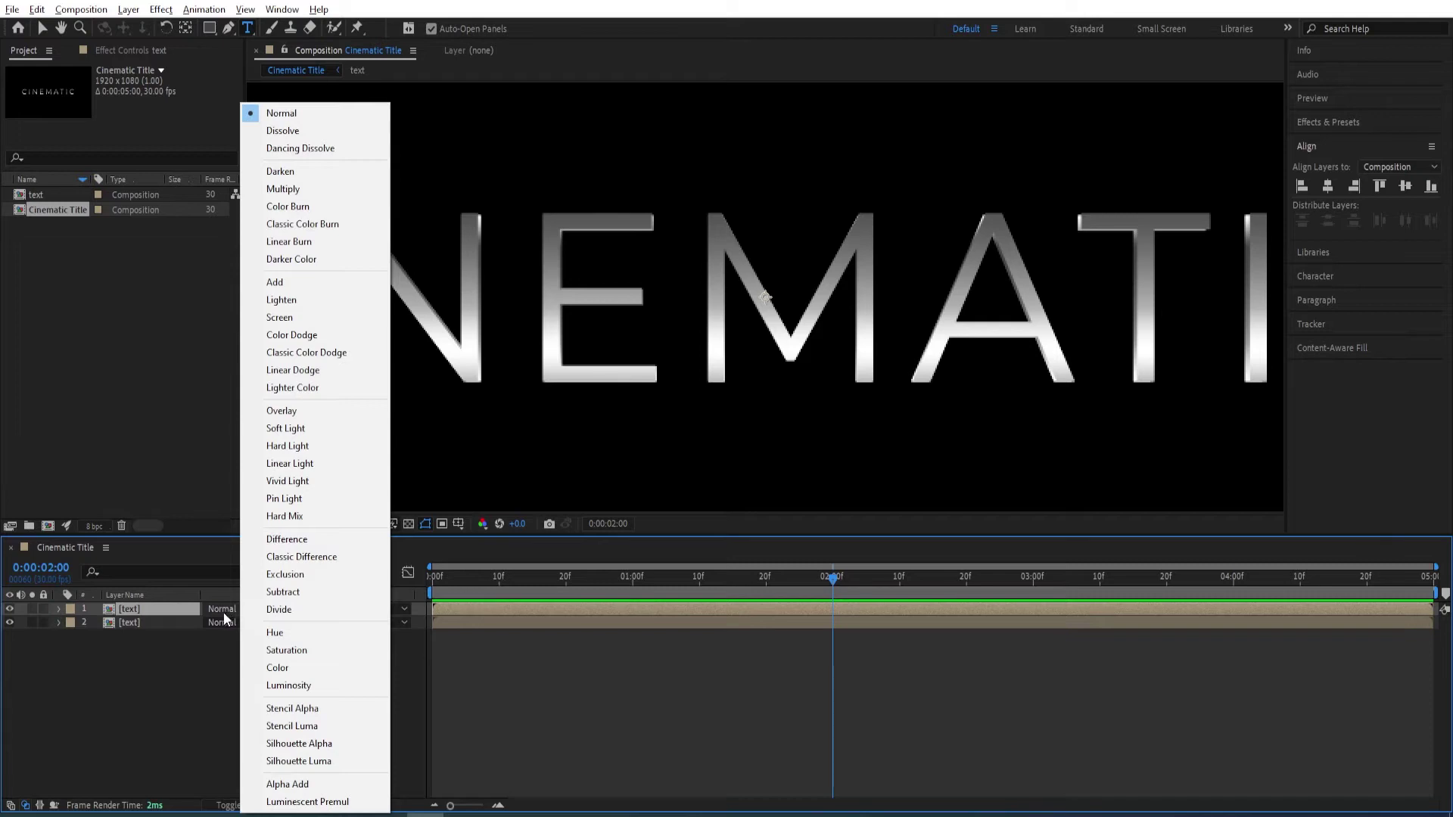
{"action": "left_click", "coordinate": [290, 318]}
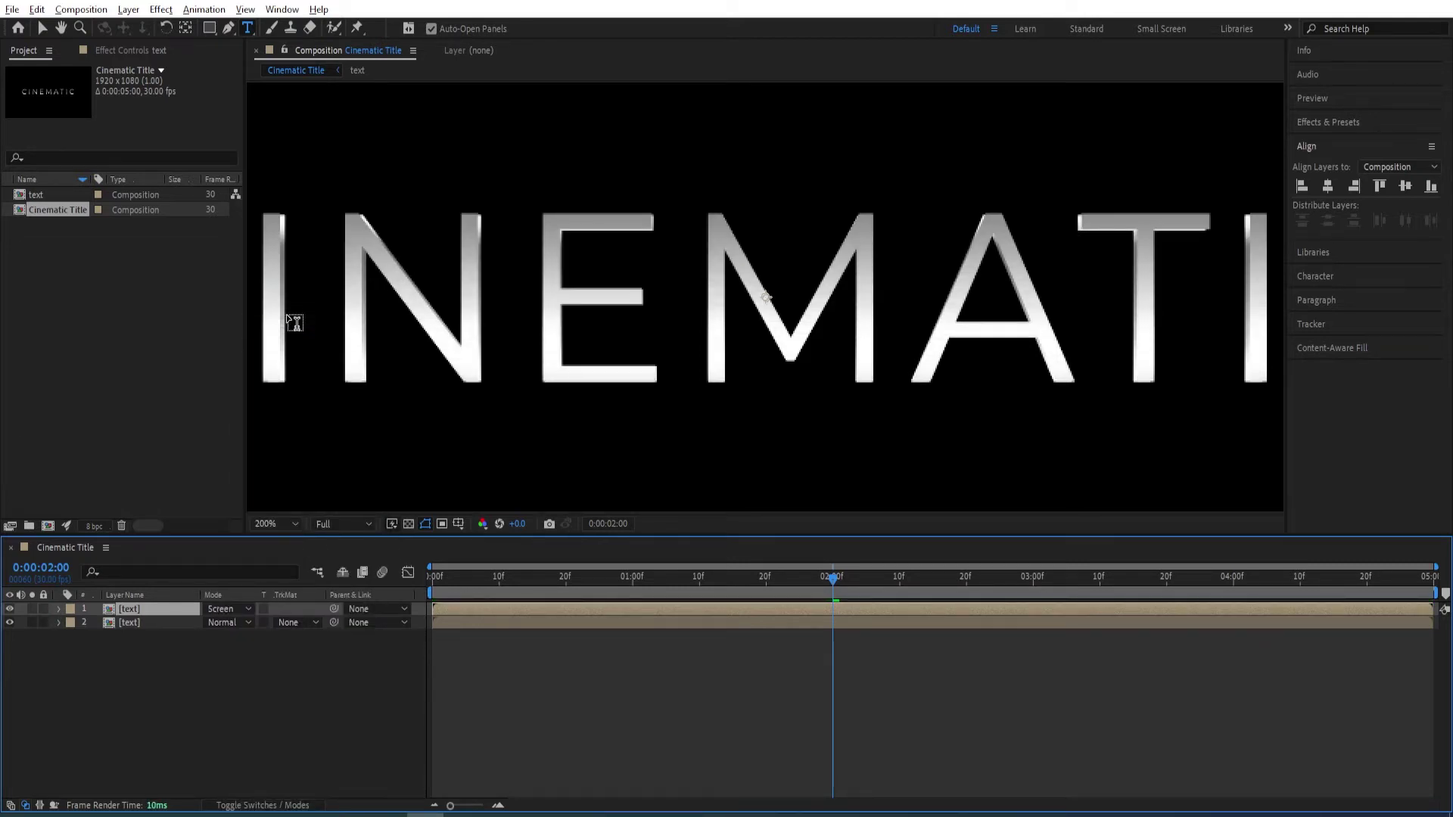
Pre-compose the two text layers into a new composition named "title".
{"action": "left_click", "coordinate": [151, 623], "text": "shift"}
{"action": "key", "text": "ctrl+shift+c"}
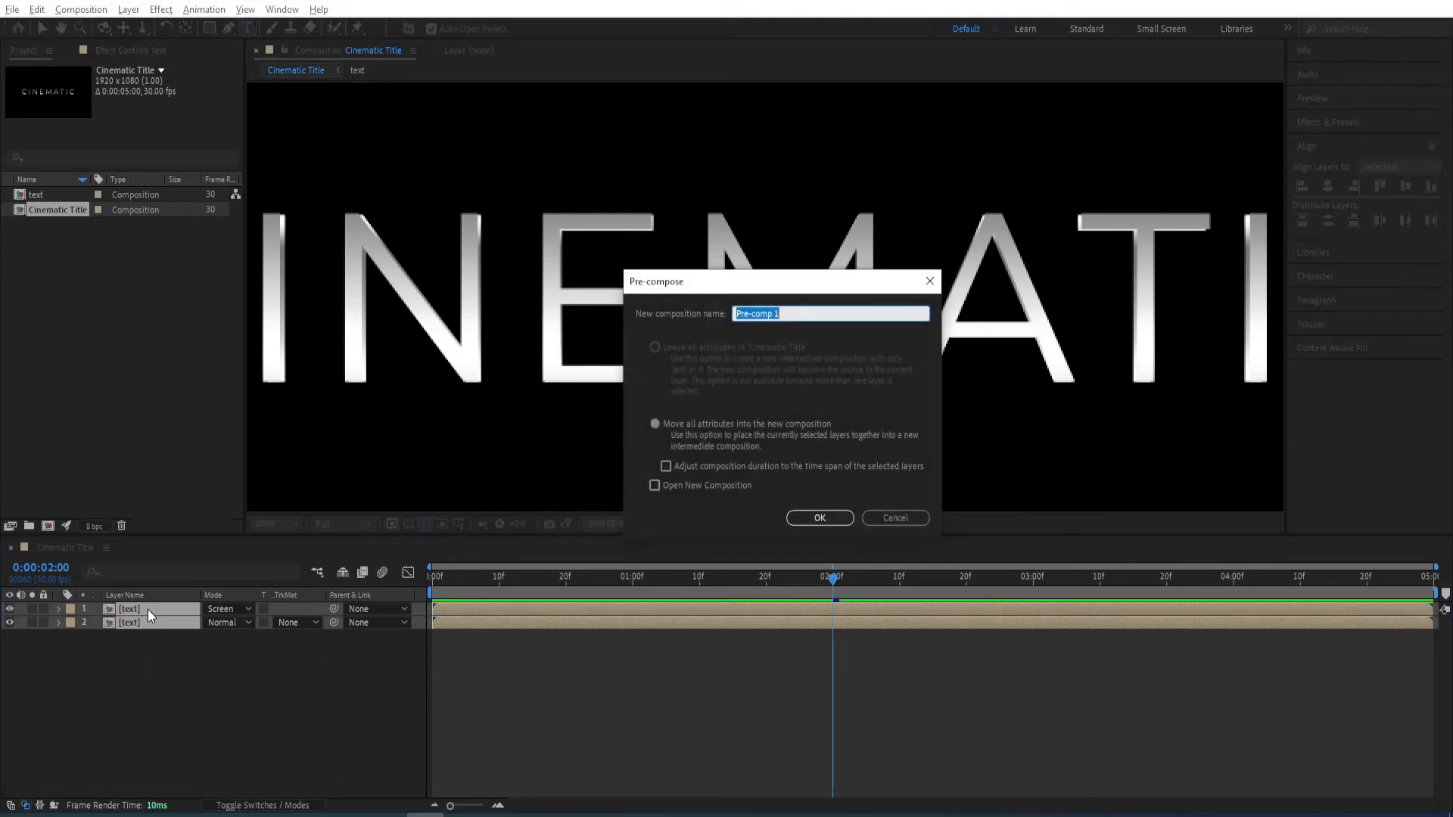
{"action": "type", "text": "title"}
{"action": "key", "text": "Return"}
{"action": "scroll", "coordinate": [711, 377], "scroll_direction": "down", "scroll_amount": 3}
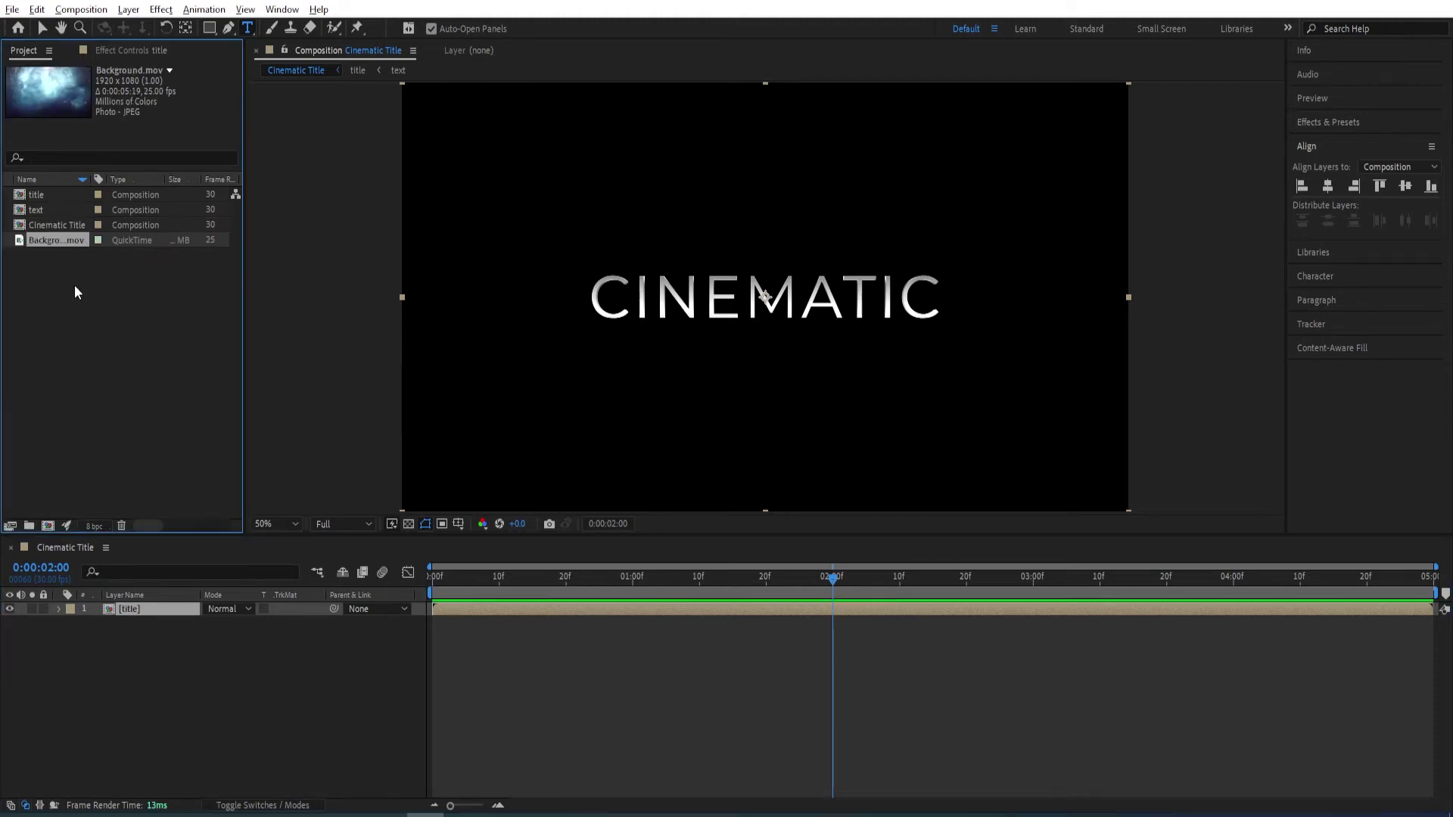
Place Background.mov beneath the title layer and move the playhead to 0:00:00:00.
{"action": "left_click_drag", "start_coordinate": [51, 237], "coordinate": [144, 637]}
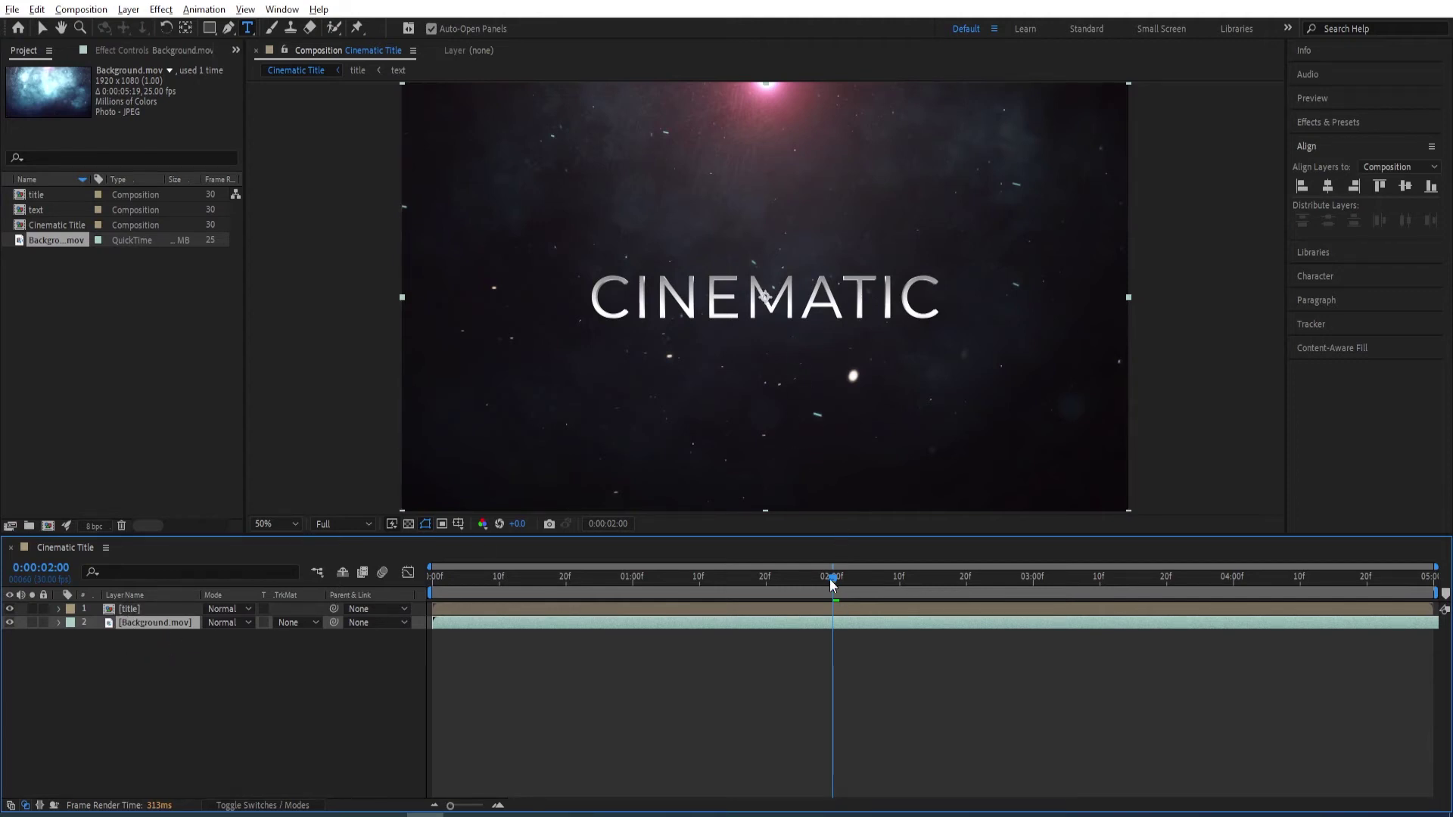
{"action": "left_click_drag", "start_coordinate": [832, 577], "coordinate": [373, 593]}
{"action": "scroll", "coordinate": [760, 300], "scroll_direction": "down", "scroll_amount": 2}
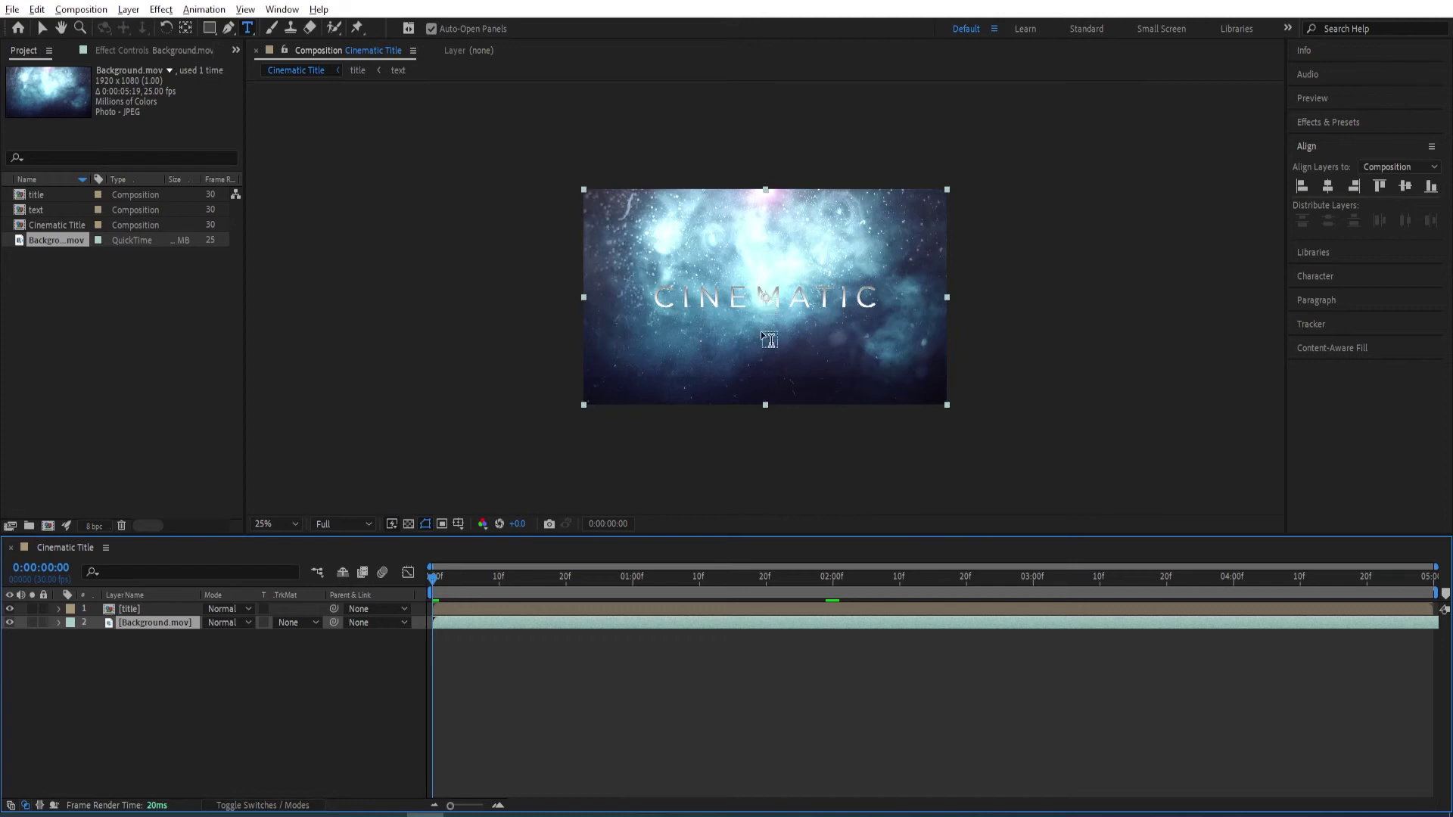
Keyframe the title layer's Scale at 200% at 0:00:00:00.
{"action": "left_click", "coordinate": [124, 611]}
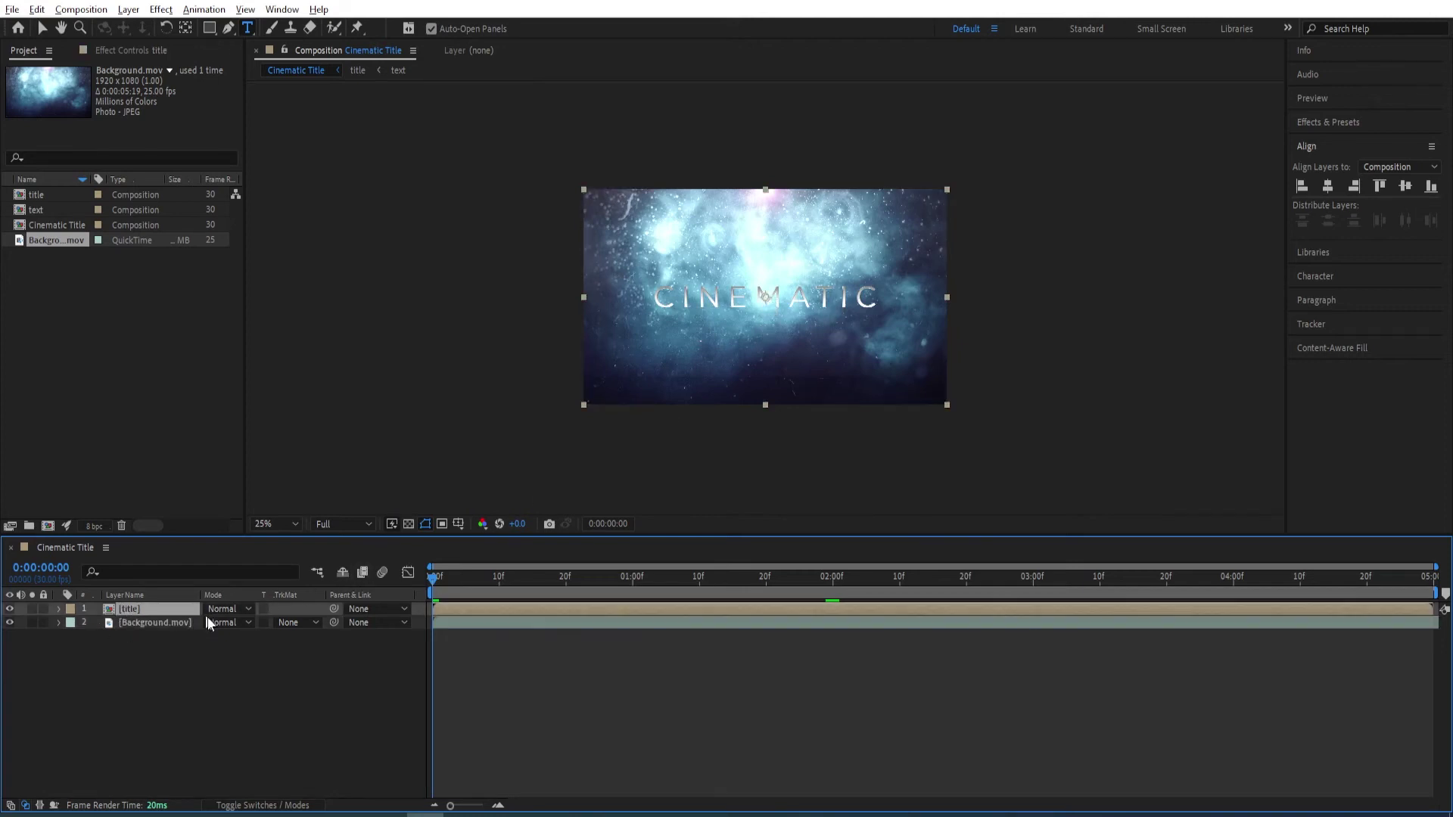
{"action": "key", "text": "s"}
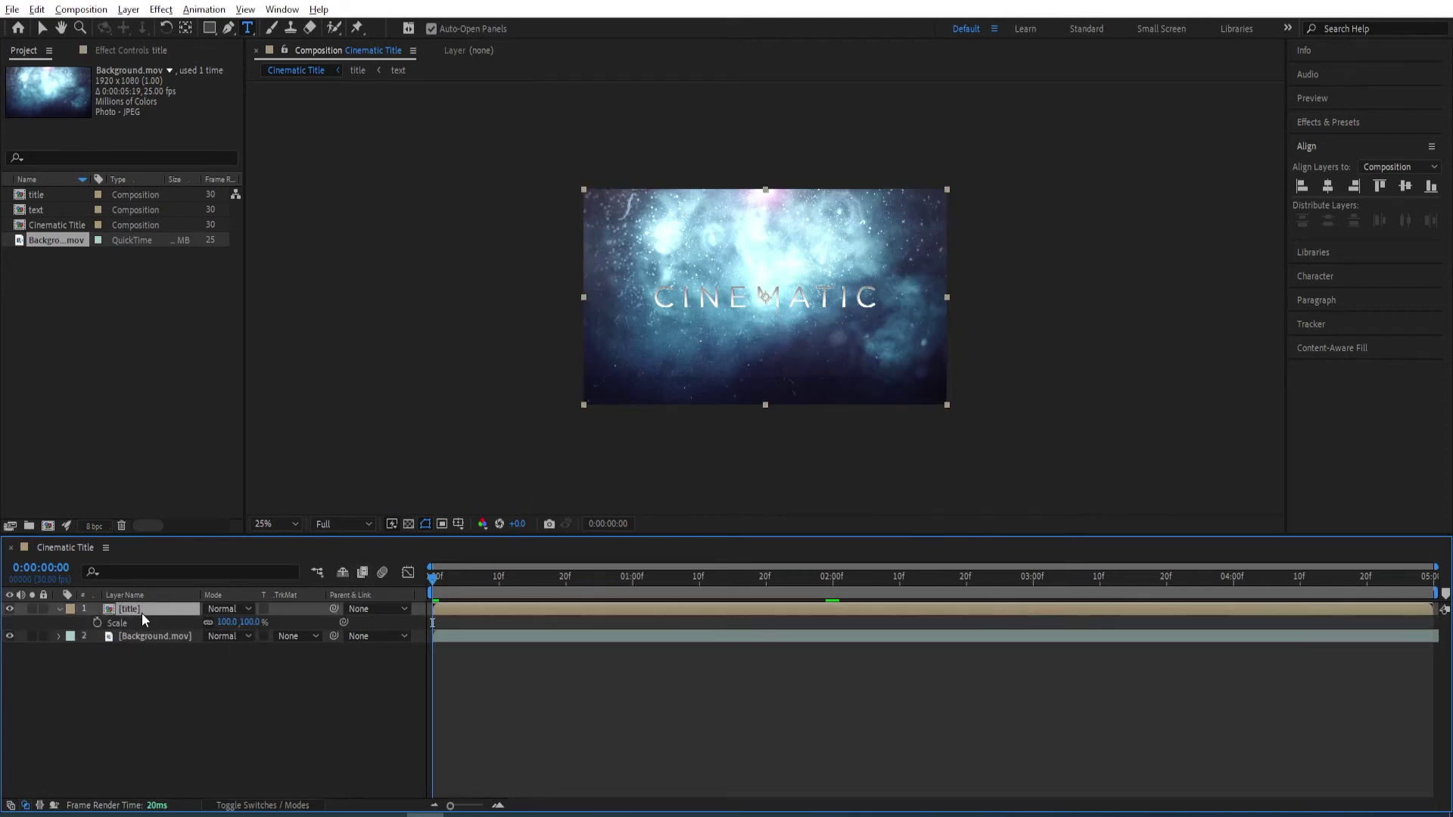
{"action": "left_click", "coordinate": [233, 622]}
{"action": "type", "text": "200"}
{"action": "key", "text": "Return"}
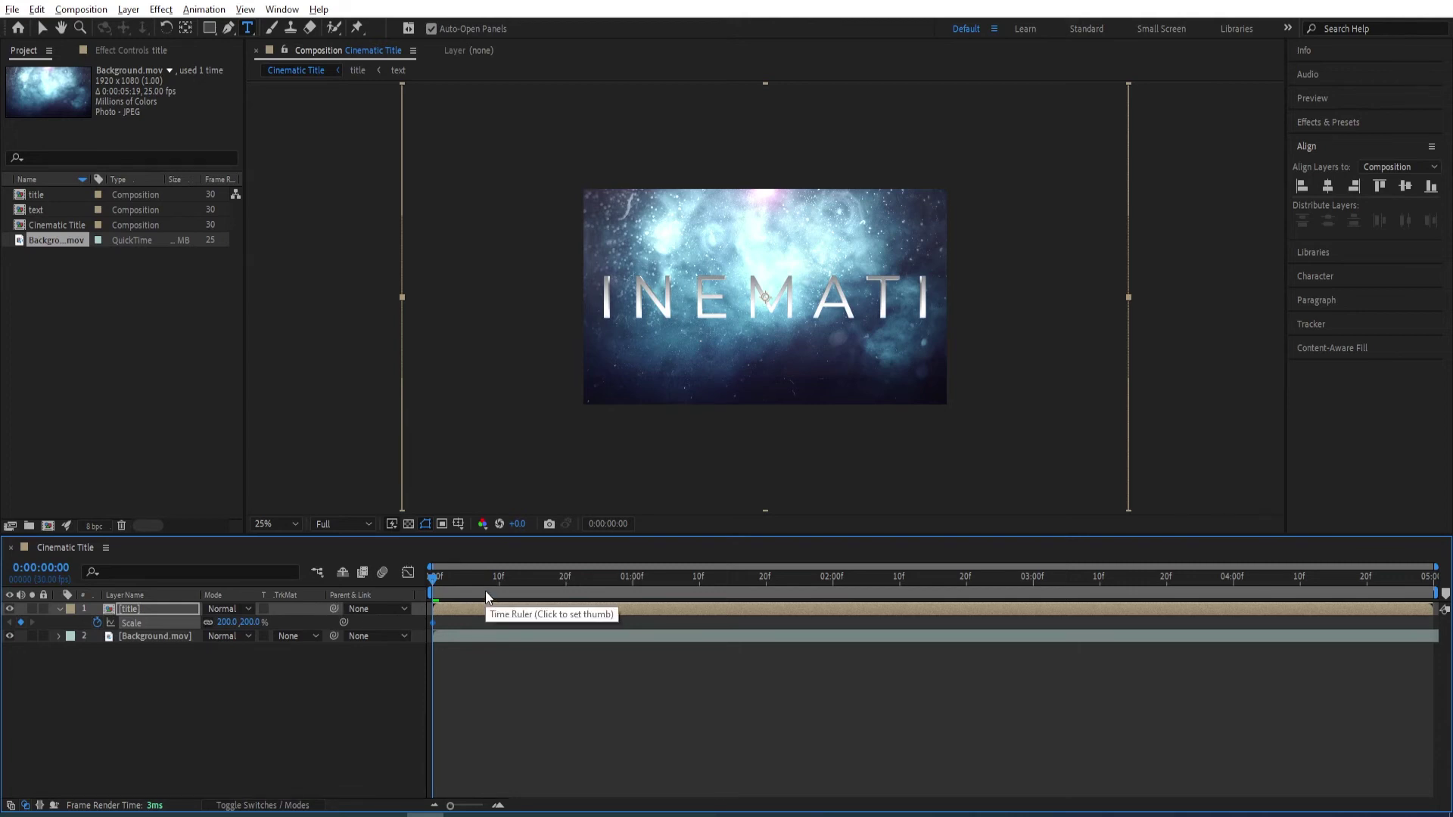
Keyframe the title layer's Scale at 75% at 0:00:00:10 and play the animation back from the start.
{"action": "key", "text": "shift+Page_Down"}
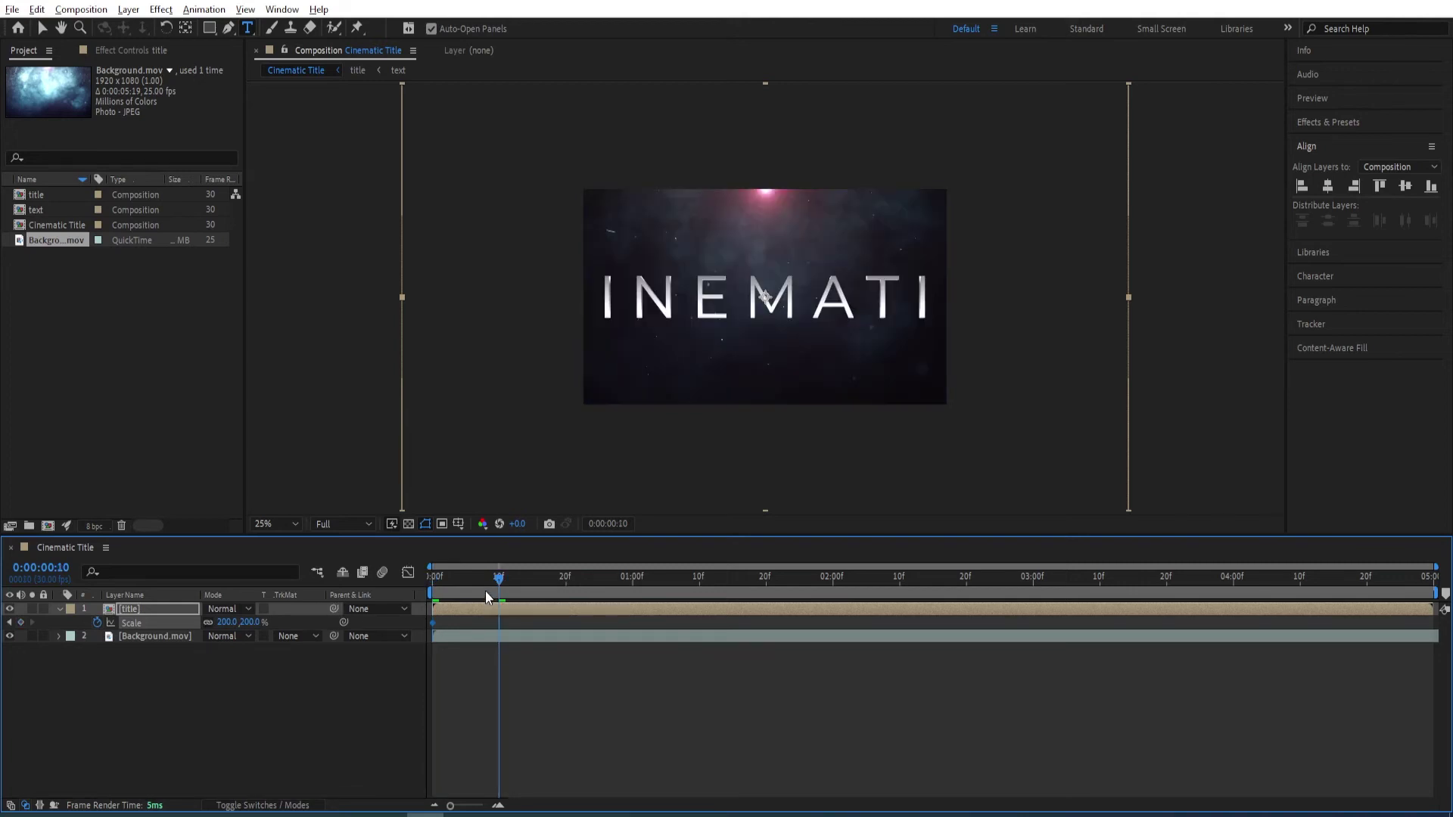
{"action": "left_click", "coordinate": [224, 622]}
{"action": "type", "text": "75"}
{"action": "key", "text": "Return"}
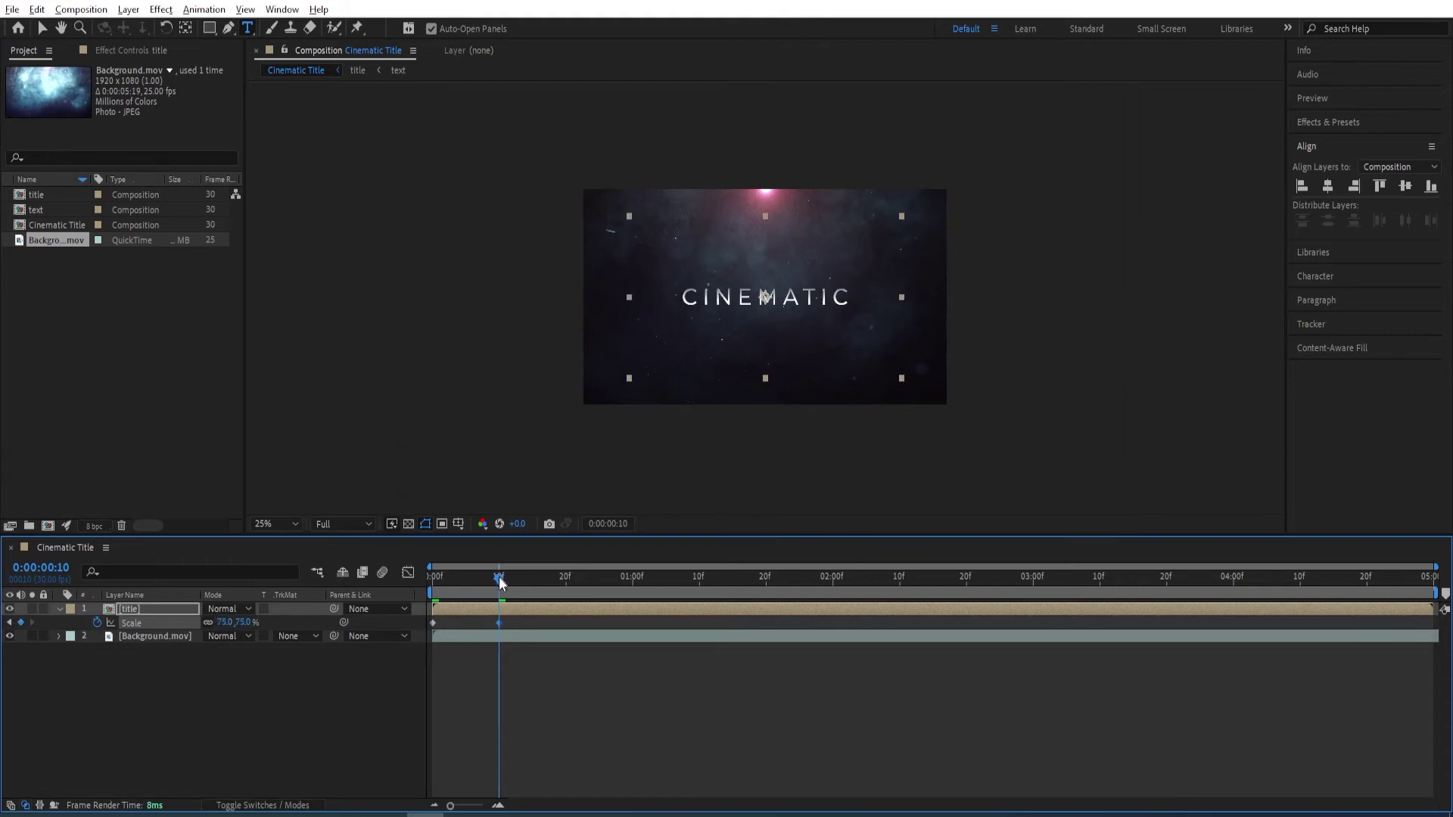
{"action": "left_click_drag", "start_coordinate": [499, 580], "coordinate": [421, 592]}
{"action": "key", "text": "space"}
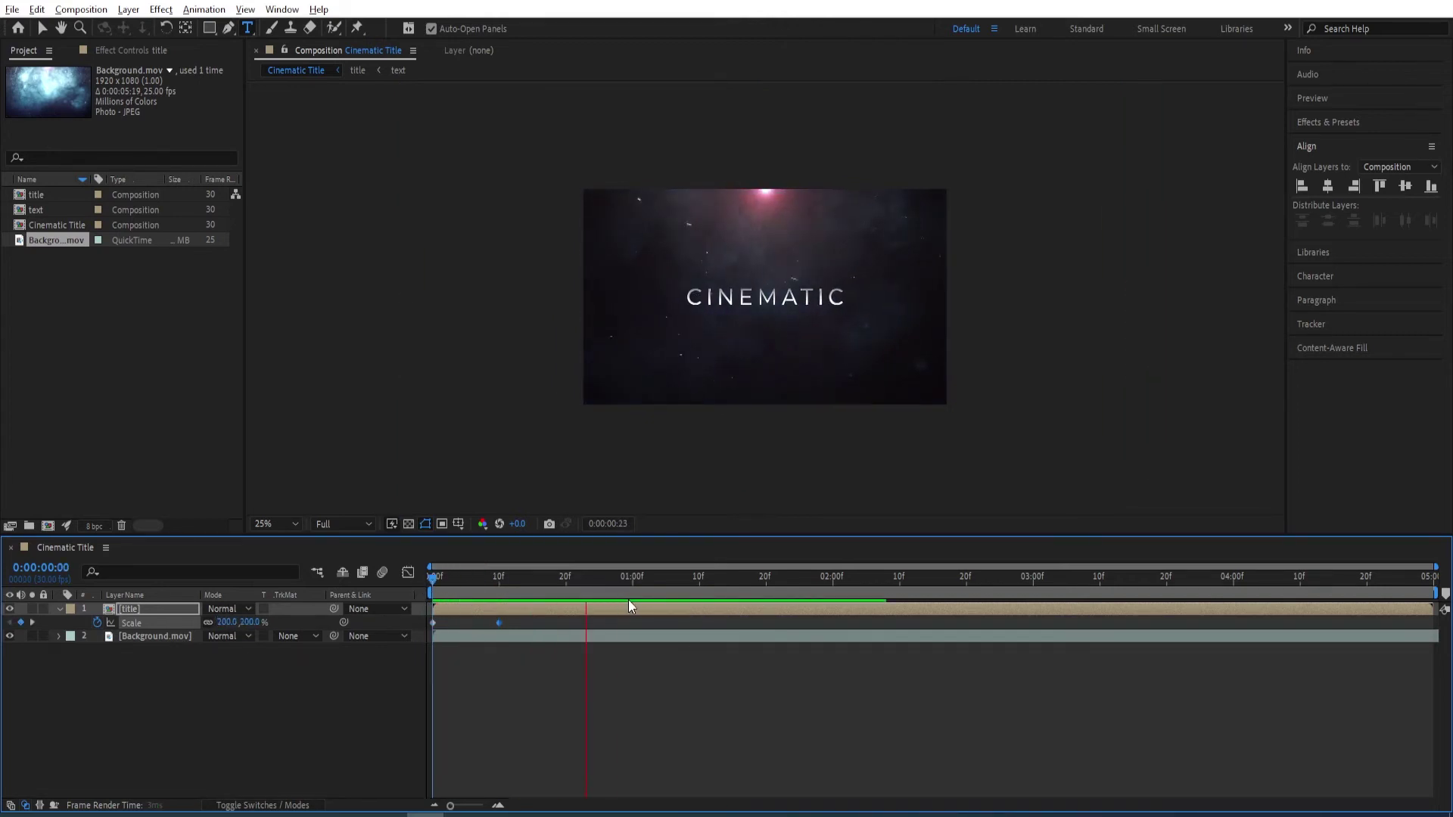
{"action": "key", "text": "space"}
Apply Easy Ease to both title Scale keyframes and pull the speed curve's handle toward the first keyframe.
{"action": "left_click_drag", "start_coordinate": [633, 582], "coordinate": [499, 601]}
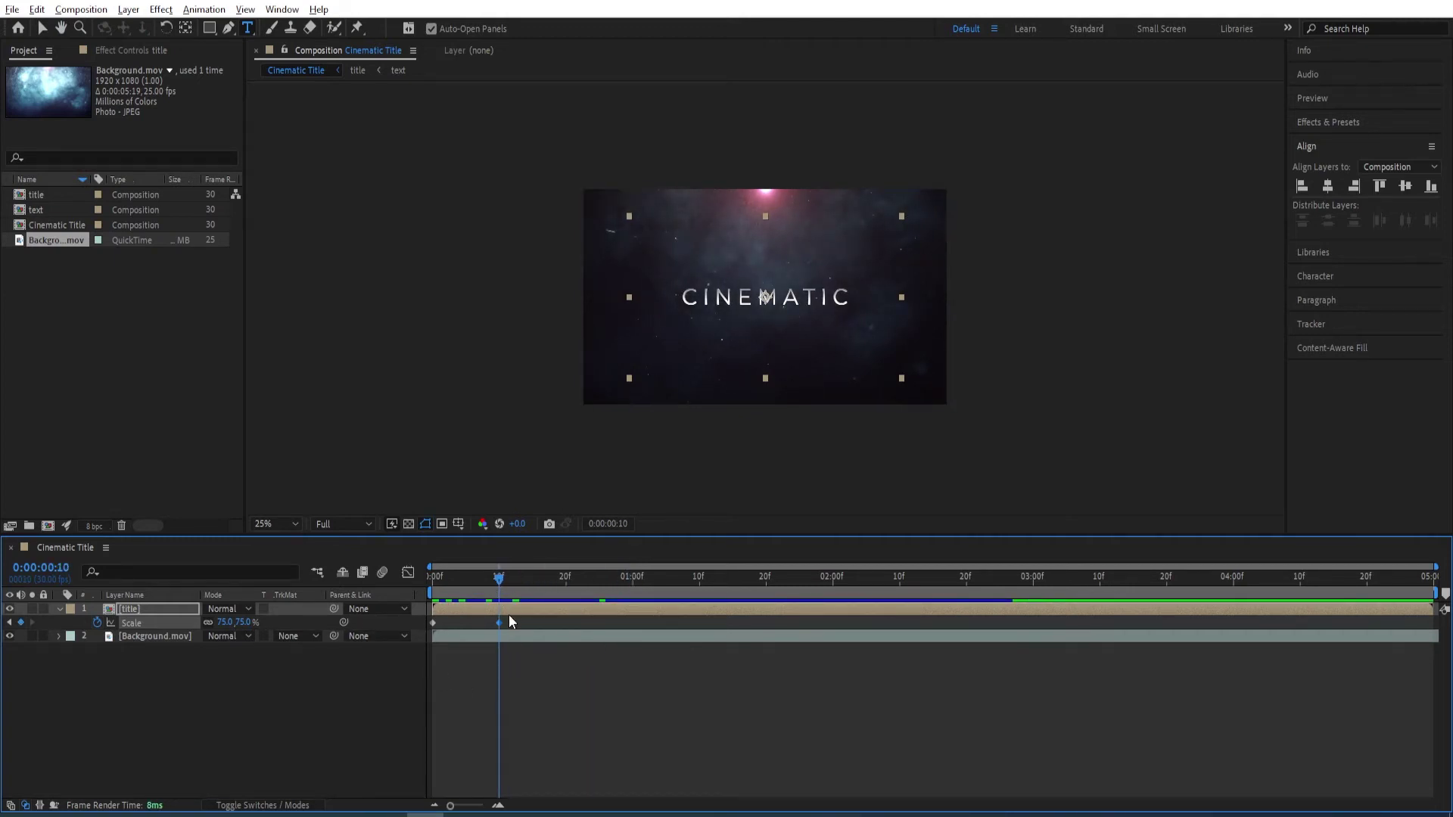
{"action": "left_click_drag", "start_coordinate": [508, 615], "coordinate": [427, 639]}
{"action": "key", "text": "F9"}
{"action": "left_click", "coordinate": [408, 577]}
{"action": "left_click_drag", "start_coordinate": [482, 609], "coordinate": [434, 614]}
{"action": "left_click", "coordinate": [408, 575]}
Enable motion blur for the title layer and the composition.
{"action": "key", "text": "F4"}
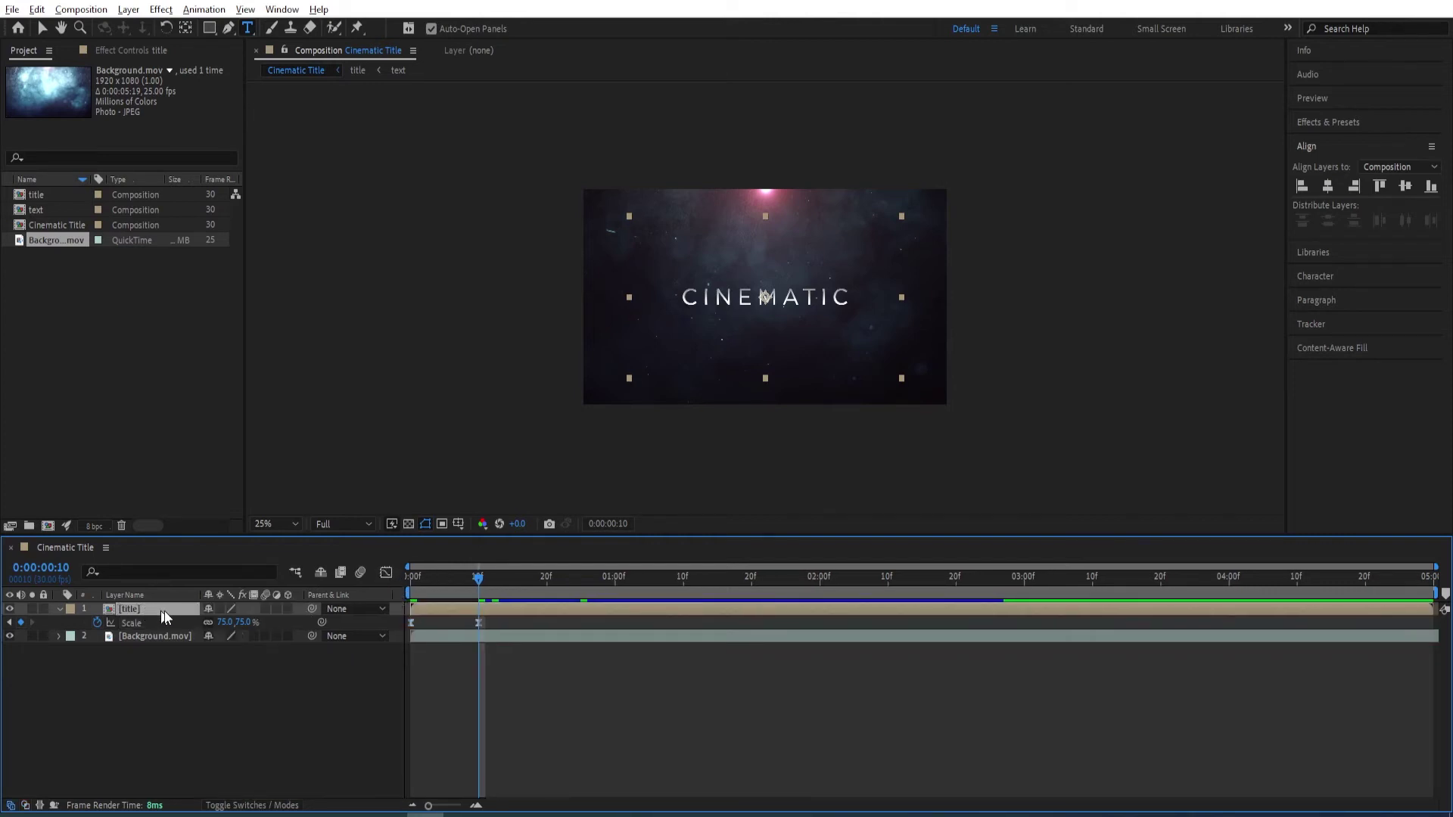
{"action": "left_click", "coordinate": [265, 610]}
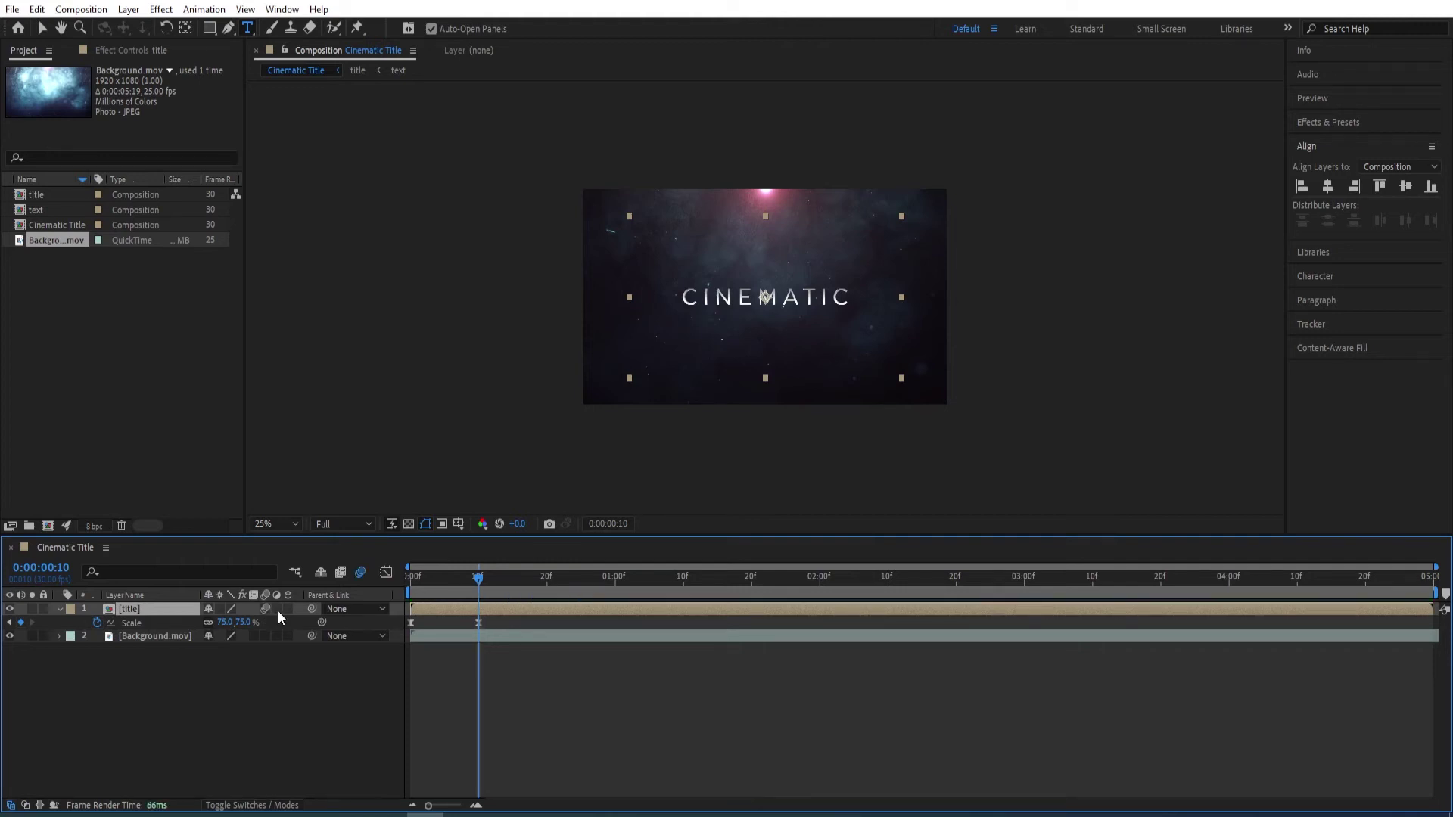
Create a null object and parent the title layer to it, with the playhead at 0:00:00:00.
{"action": "right_click", "coordinate": [197, 710]}
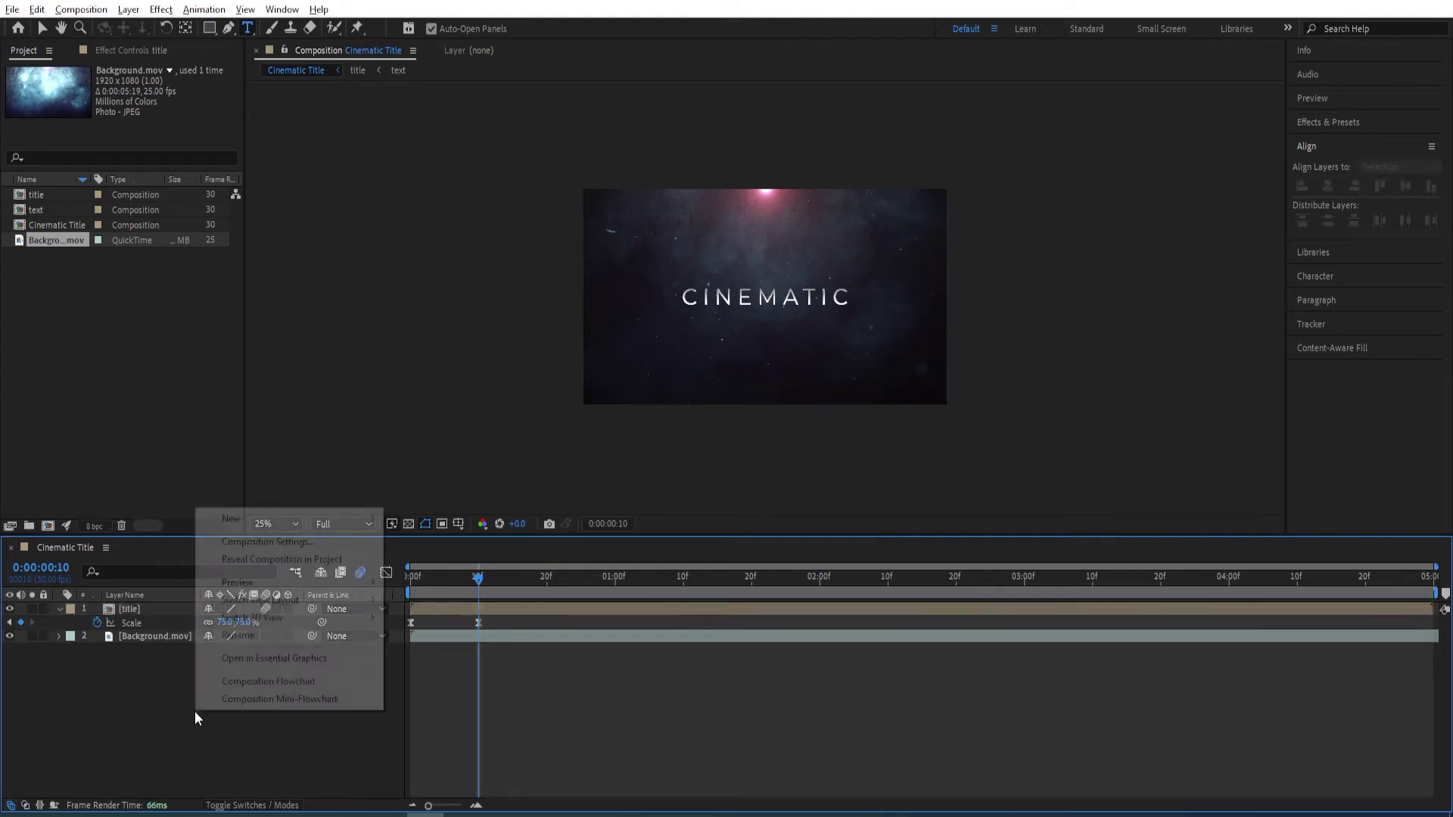
{"action": "mouse_move", "coordinate": [382, 520]}
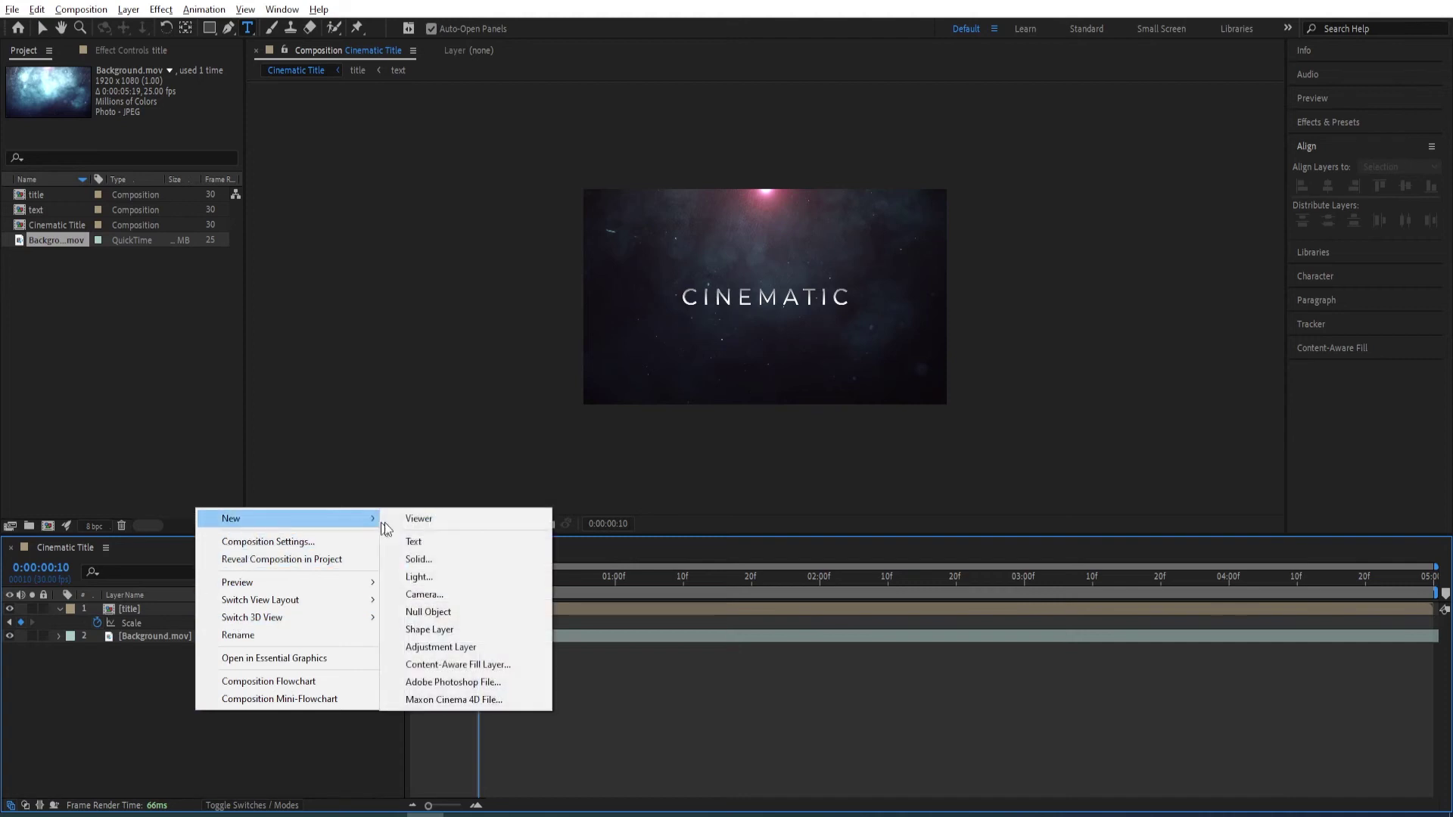
{"action": "left_click", "coordinate": [428, 612]}
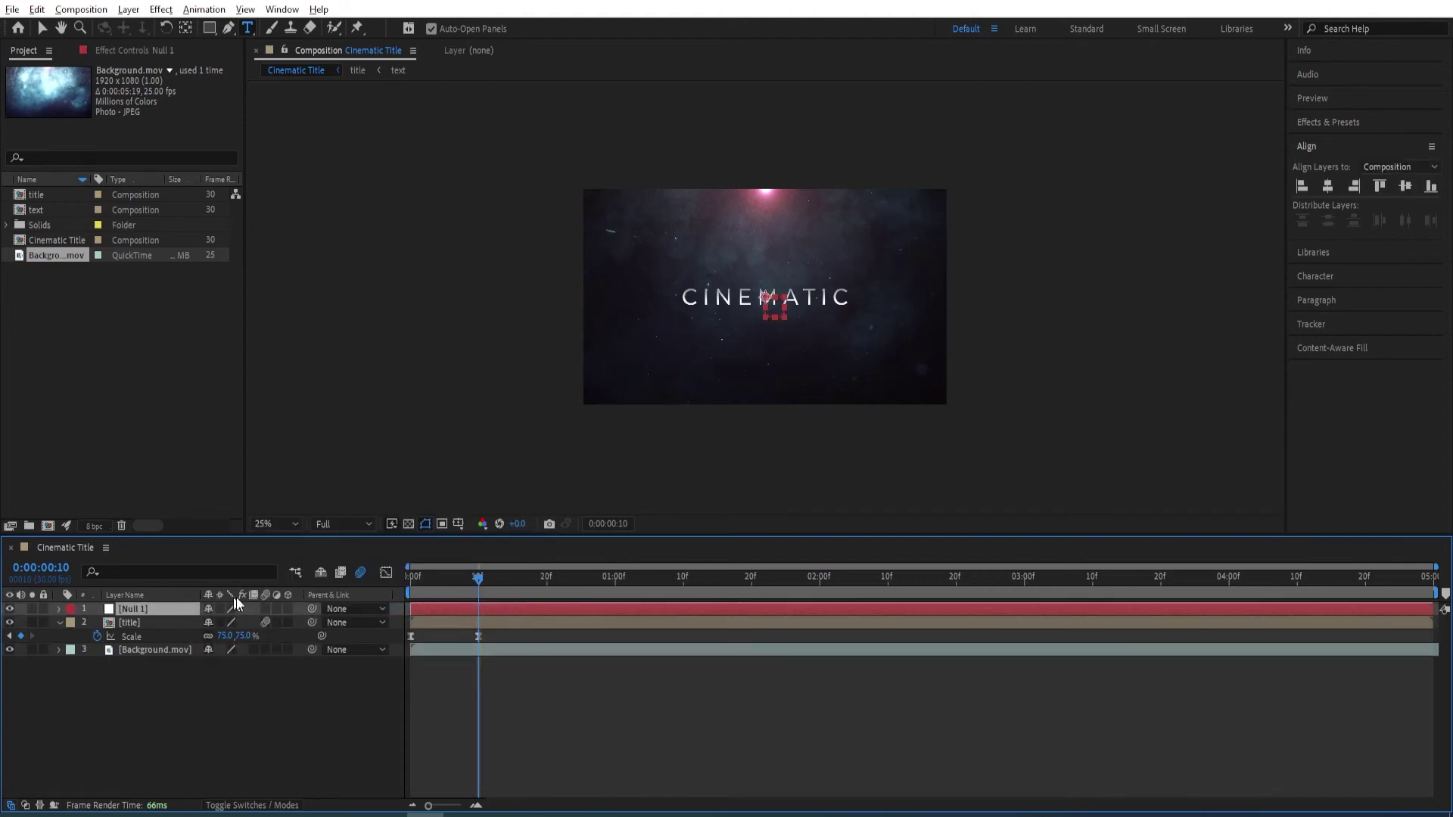
{"action": "left_click_drag", "start_coordinate": [477, 579], "coordinate": [403, 586]}
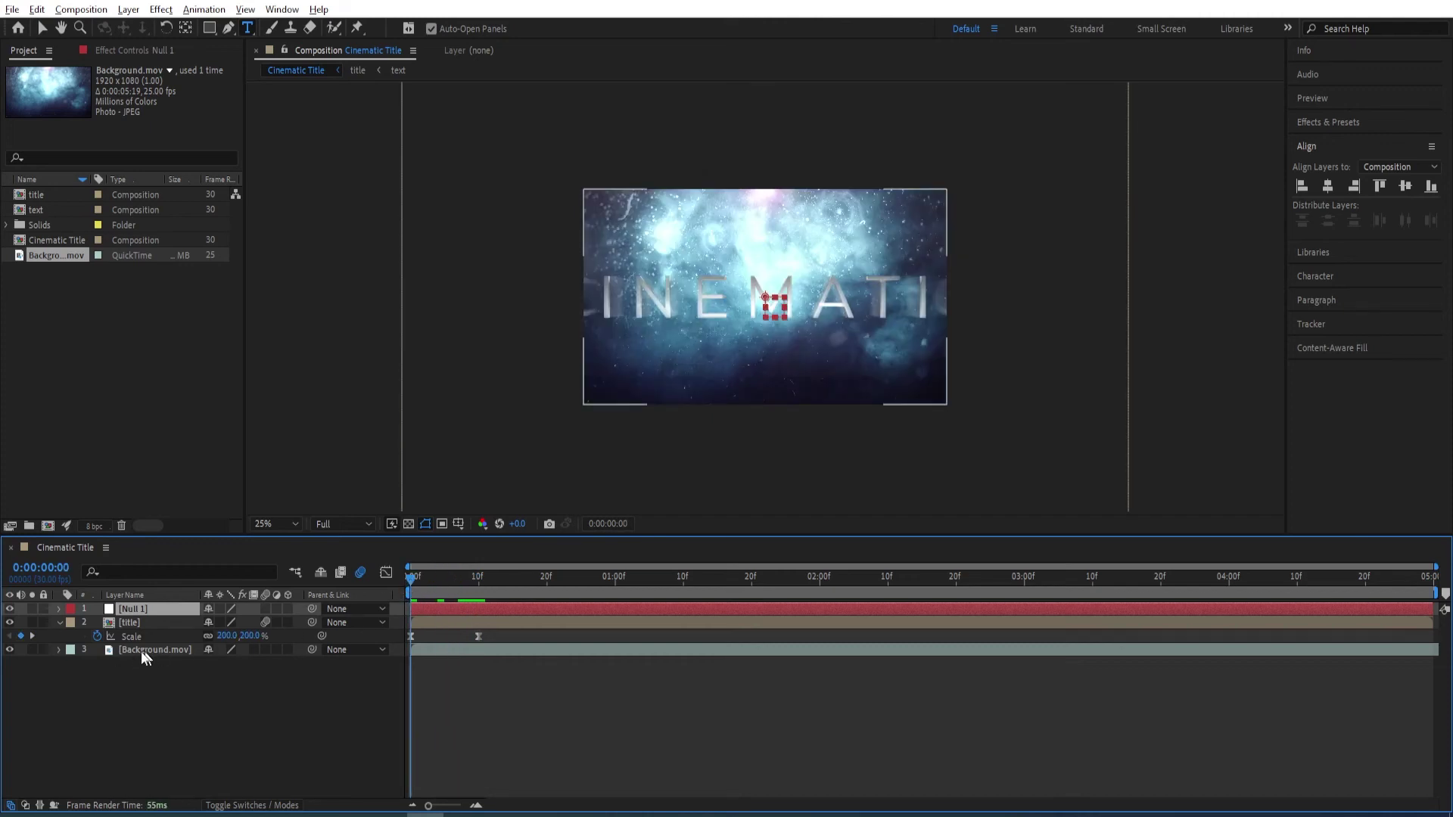
{"action": "key", "text": "s"}
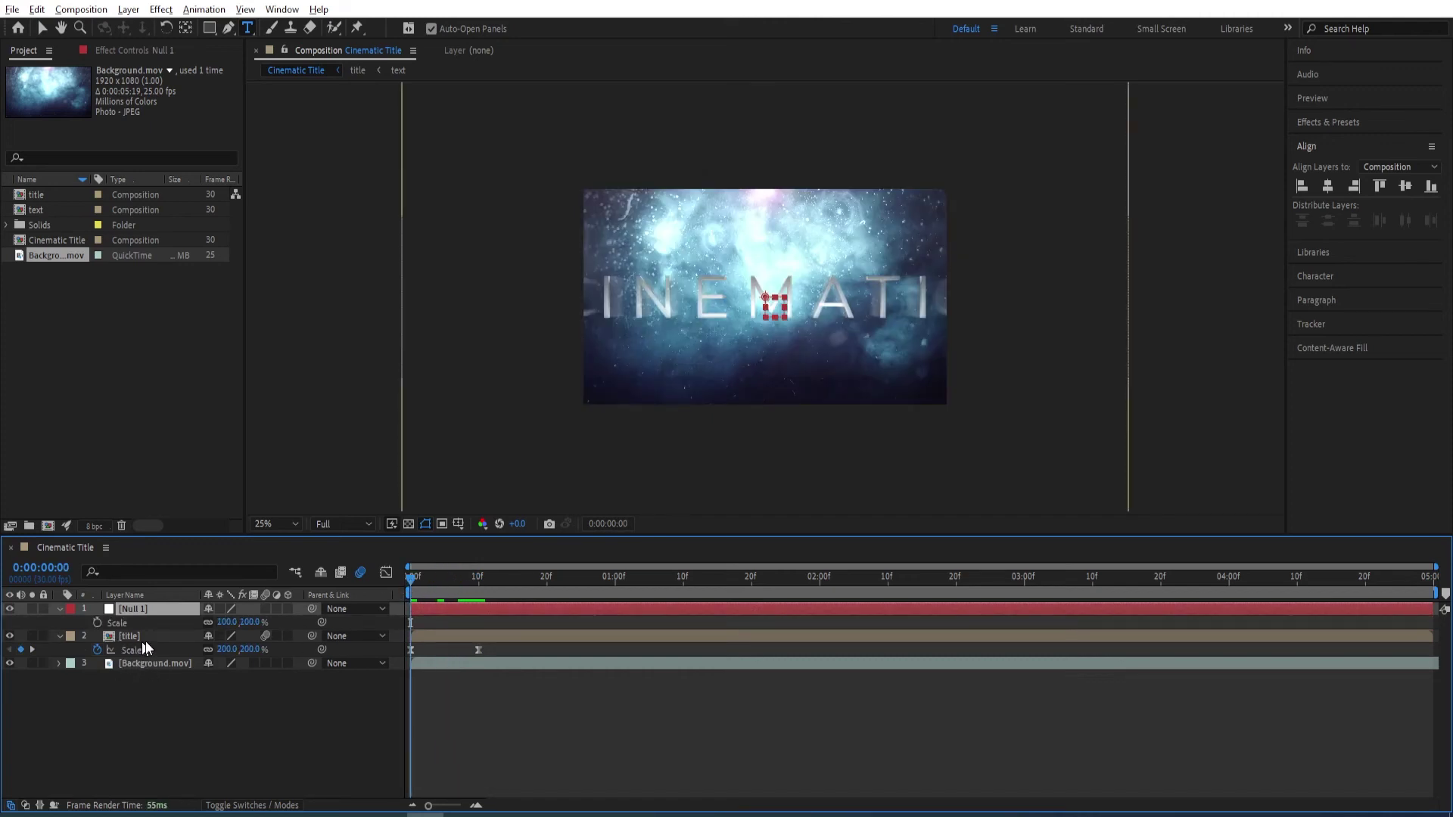
{"action": "key", "text": "s"}
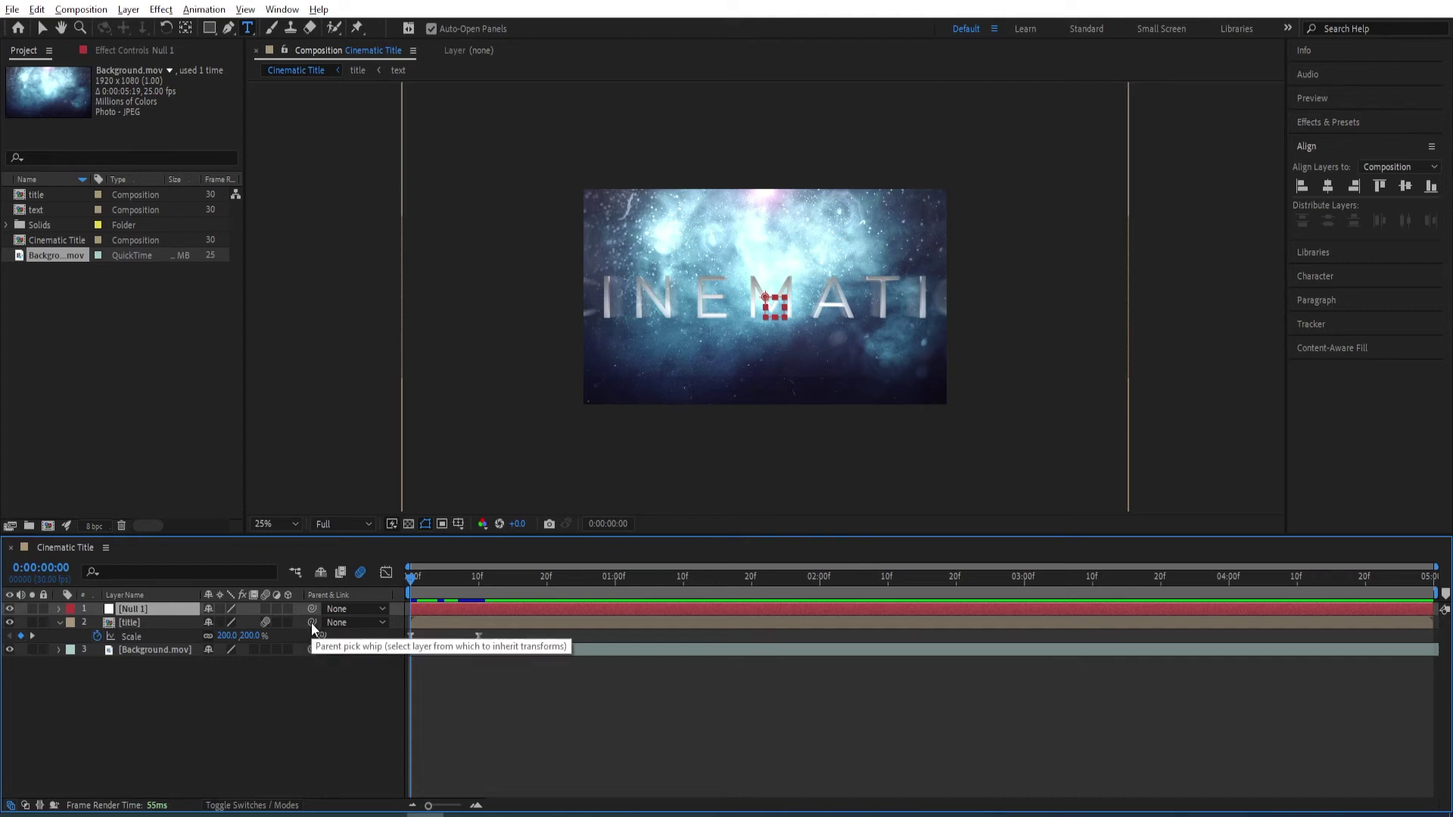
{"action": "left_click_drag", "start_coordinate": [311, 624], "coordinate": [137, 606]}
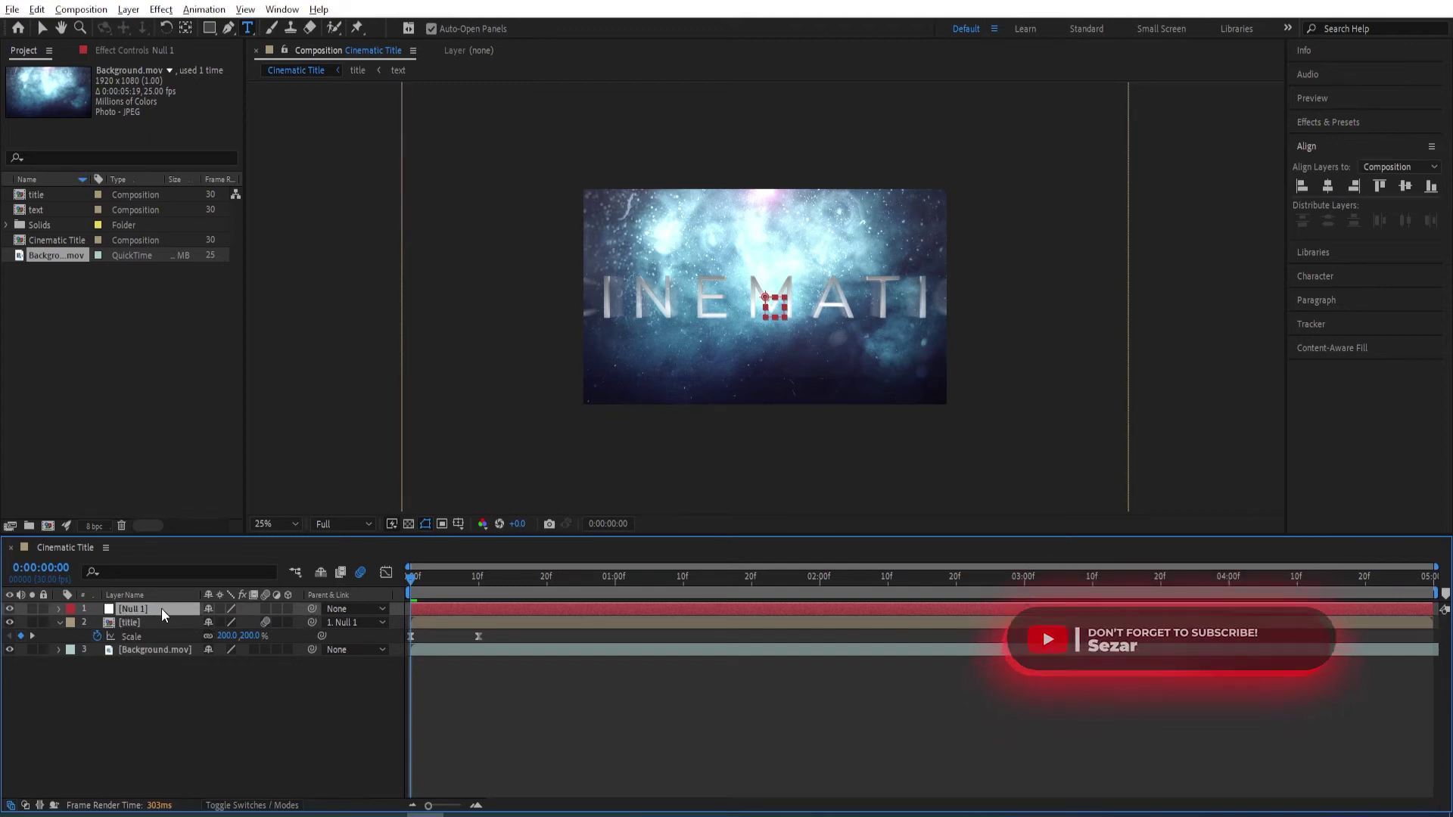
Keyframe the null's Scale from 100% at 0:00:00:00 to 90% at 0:00:04:29 and play back the animation.
{"action": "key", "text": "s"}
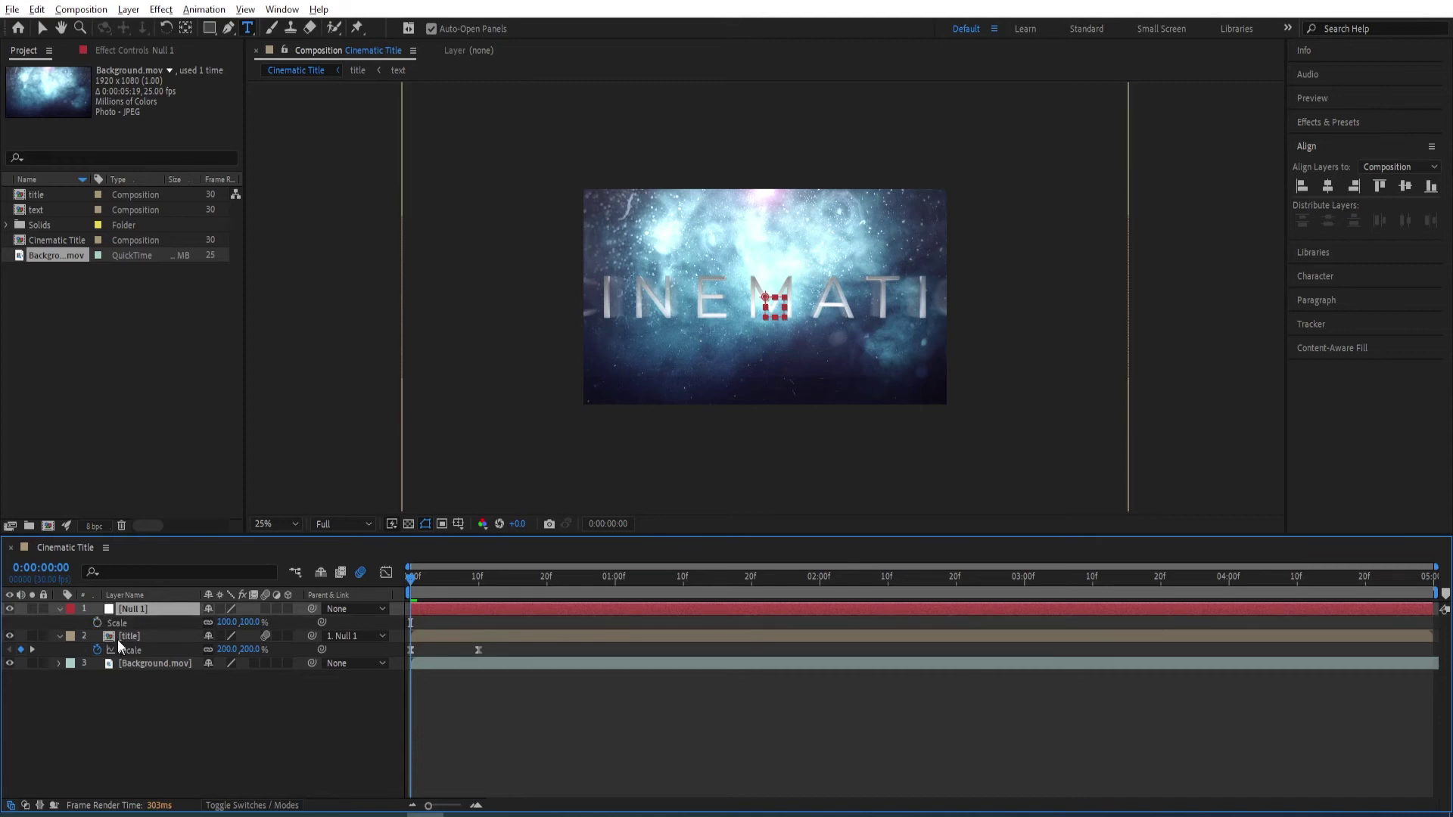
{"action": "left_click", "coordinate": [97, 622]}
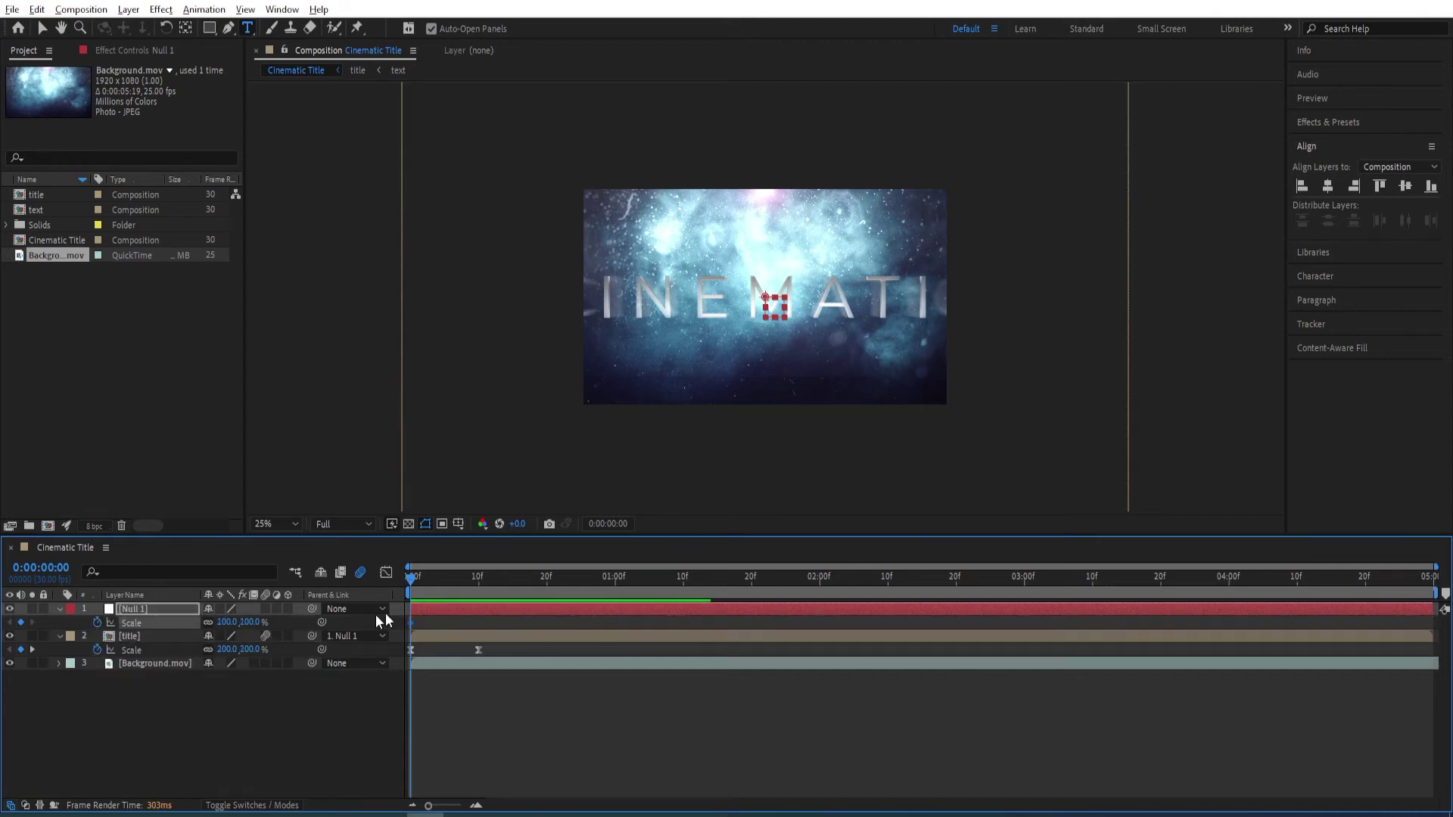
{"action": "left_click_drag", "start_coordinate": [413, 576], "coordinate": [1430, 530]}
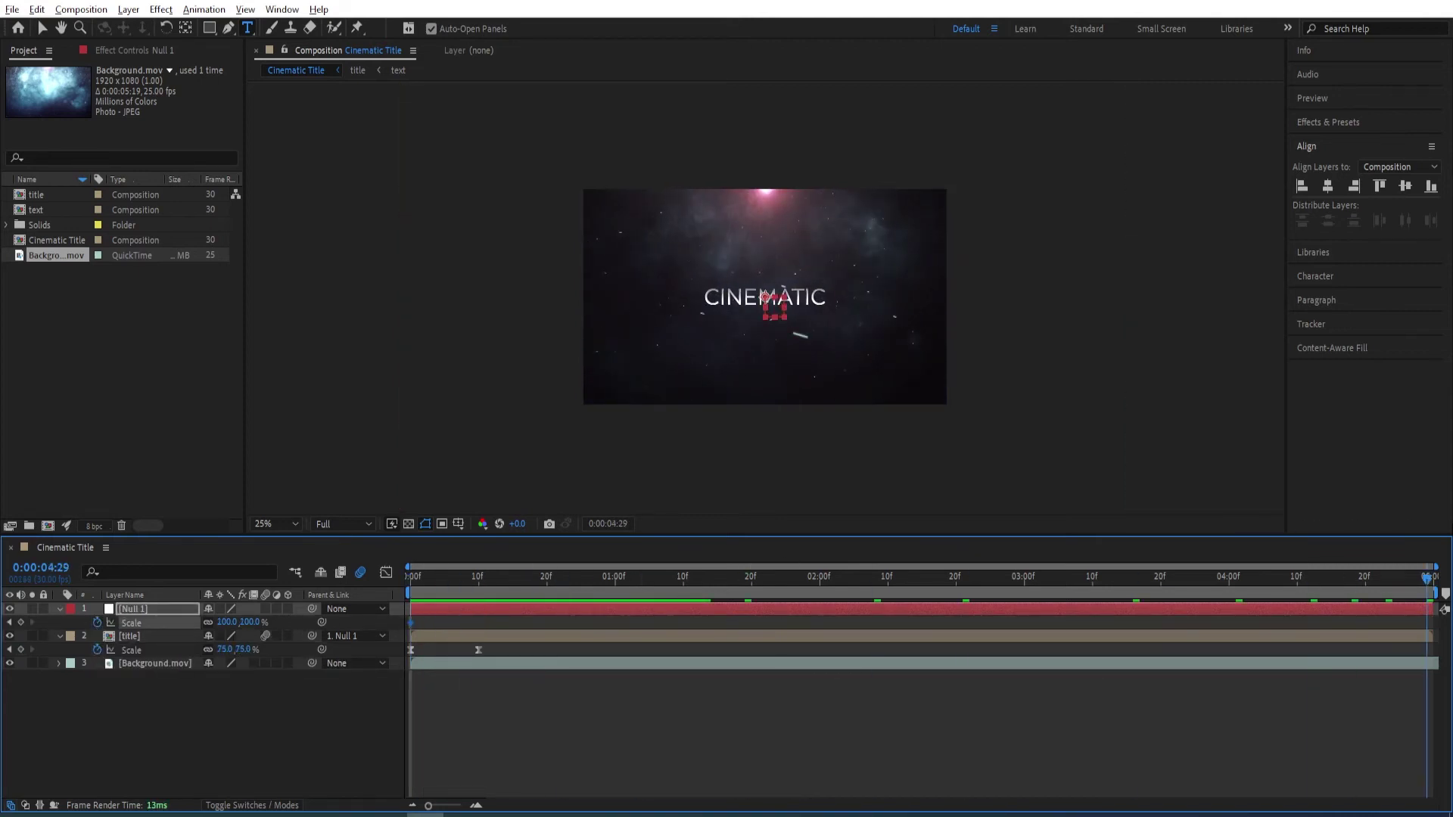
{"action": "left_click", "coordinate": [247, 622]}
{"action": "type", "text": "90"}
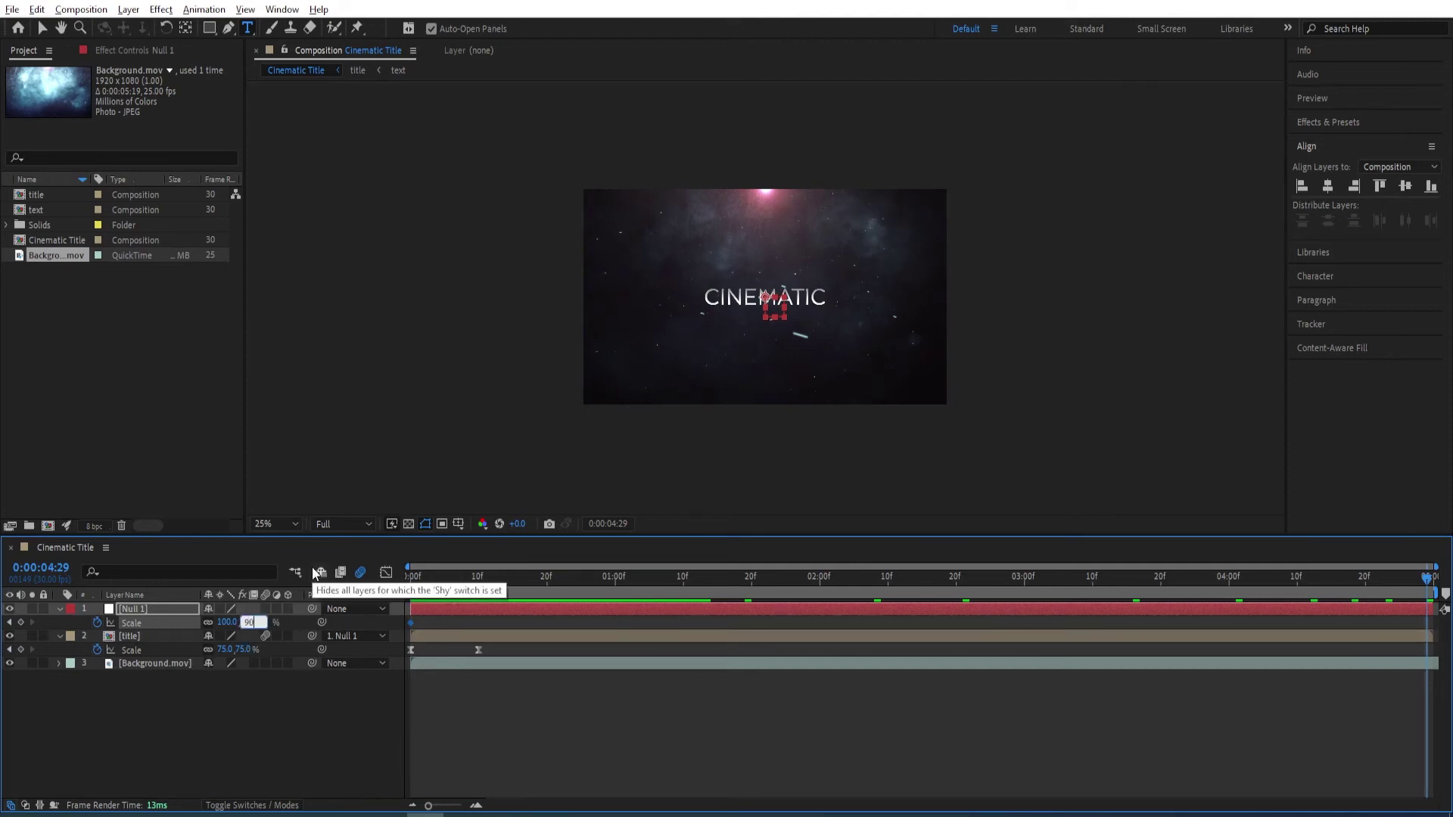
{"action": "key", "text": "Return"}
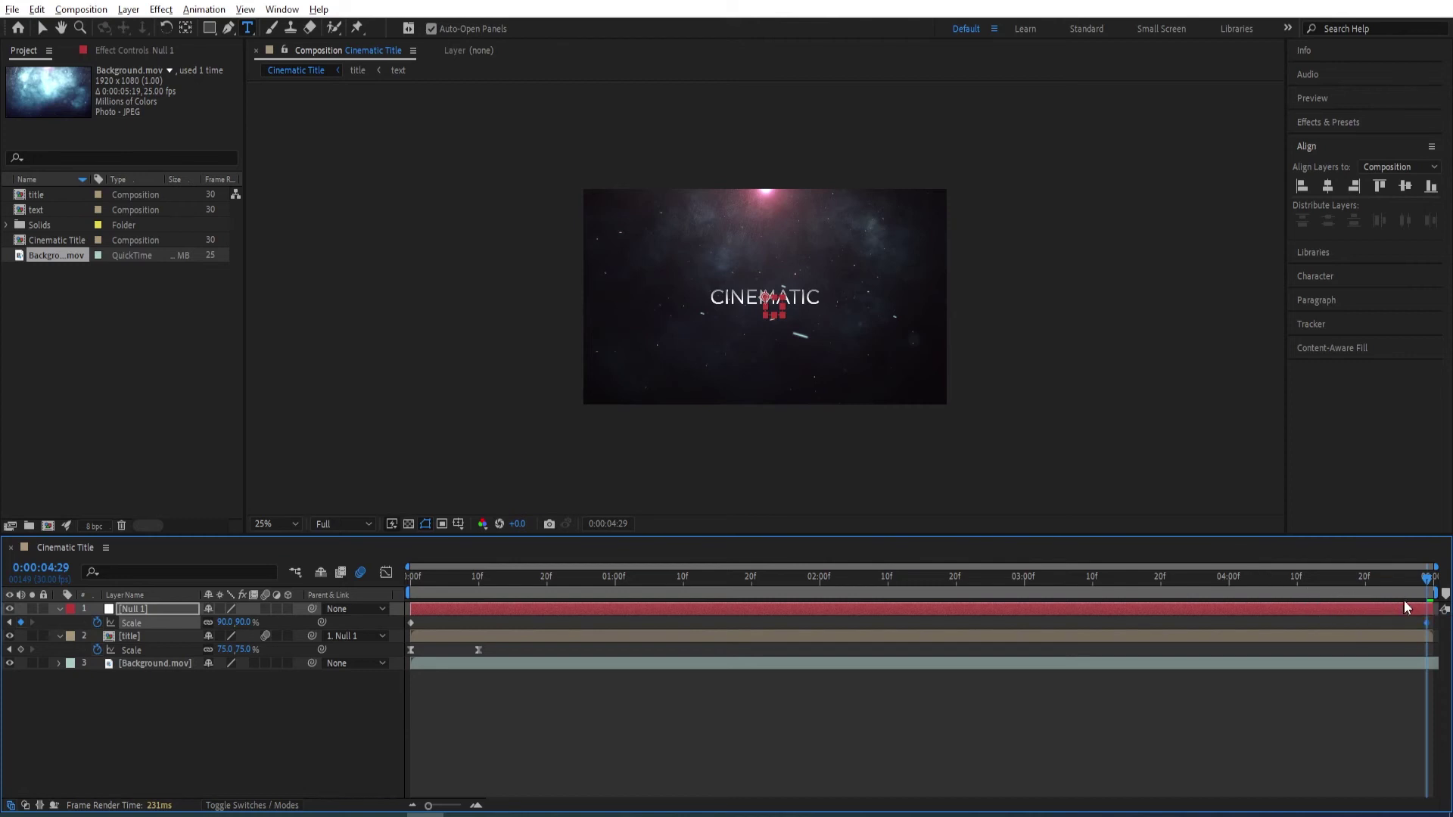
{"action": "left_click_drag", "start_coordinate": [1430, 585], "coordinate": [339, 587]}
{"action": "key", "text": "space"}
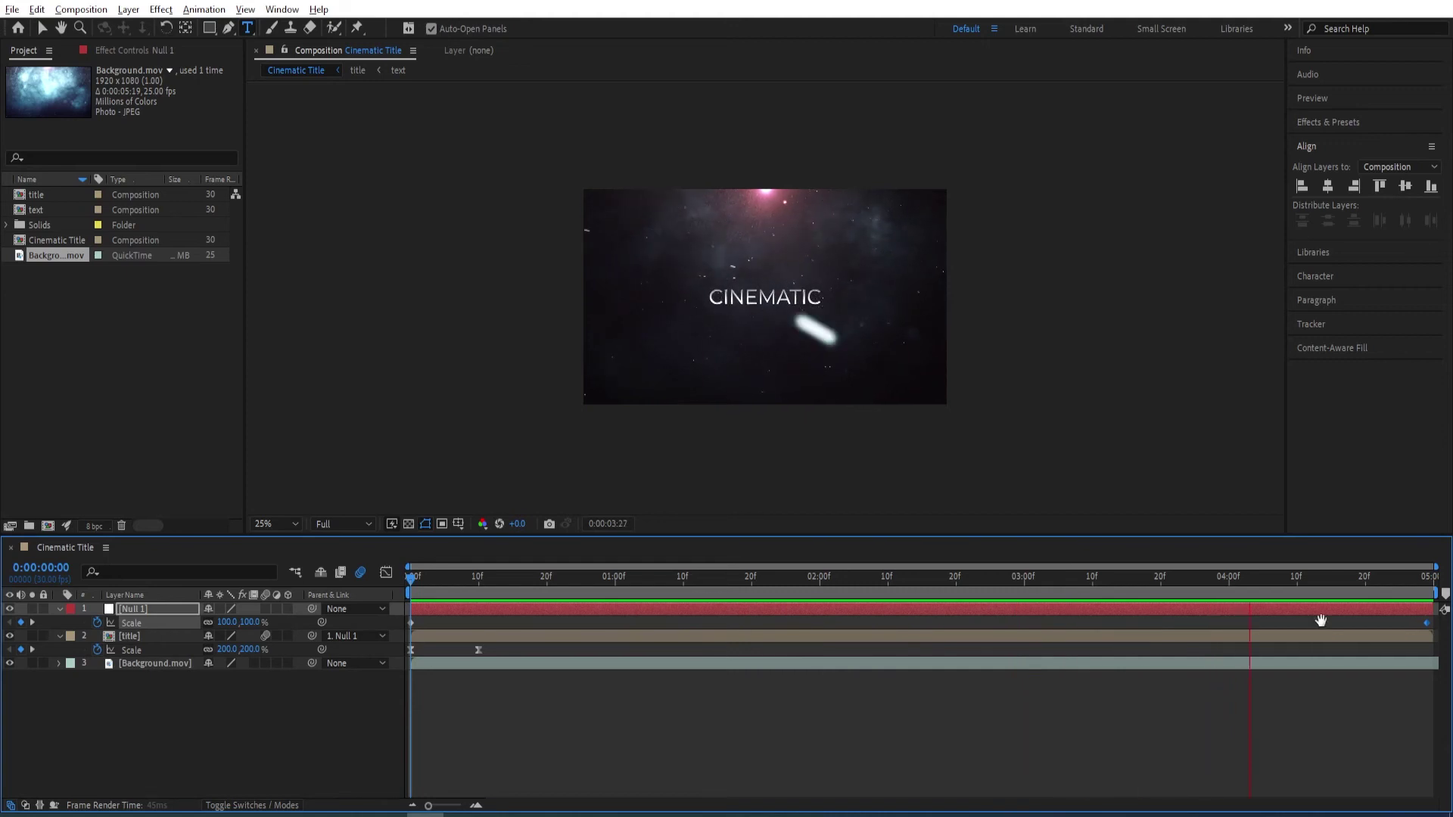
{"action": "key", "text": "space"}
Scrub through the animation to 0:00:04:28 and add an adjustment layer above all other layers.
{"action": "left_click_drag", "start_coordinate": [1281, 579], "coordinate": [411, 578]}
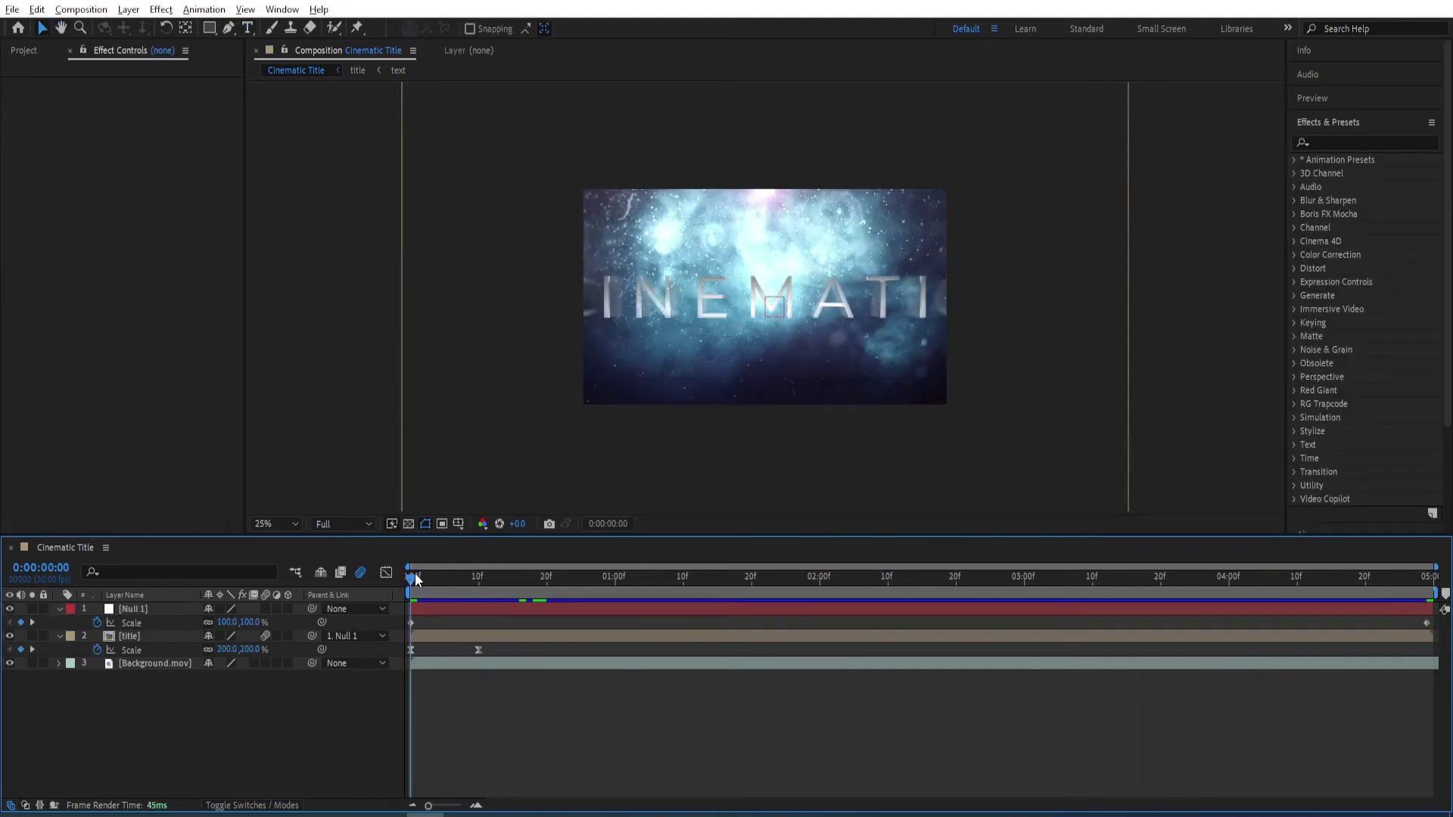
{"action": "left_click_drag", "start_coordinate": [415, 577], "coordinate": [1421, 579]}
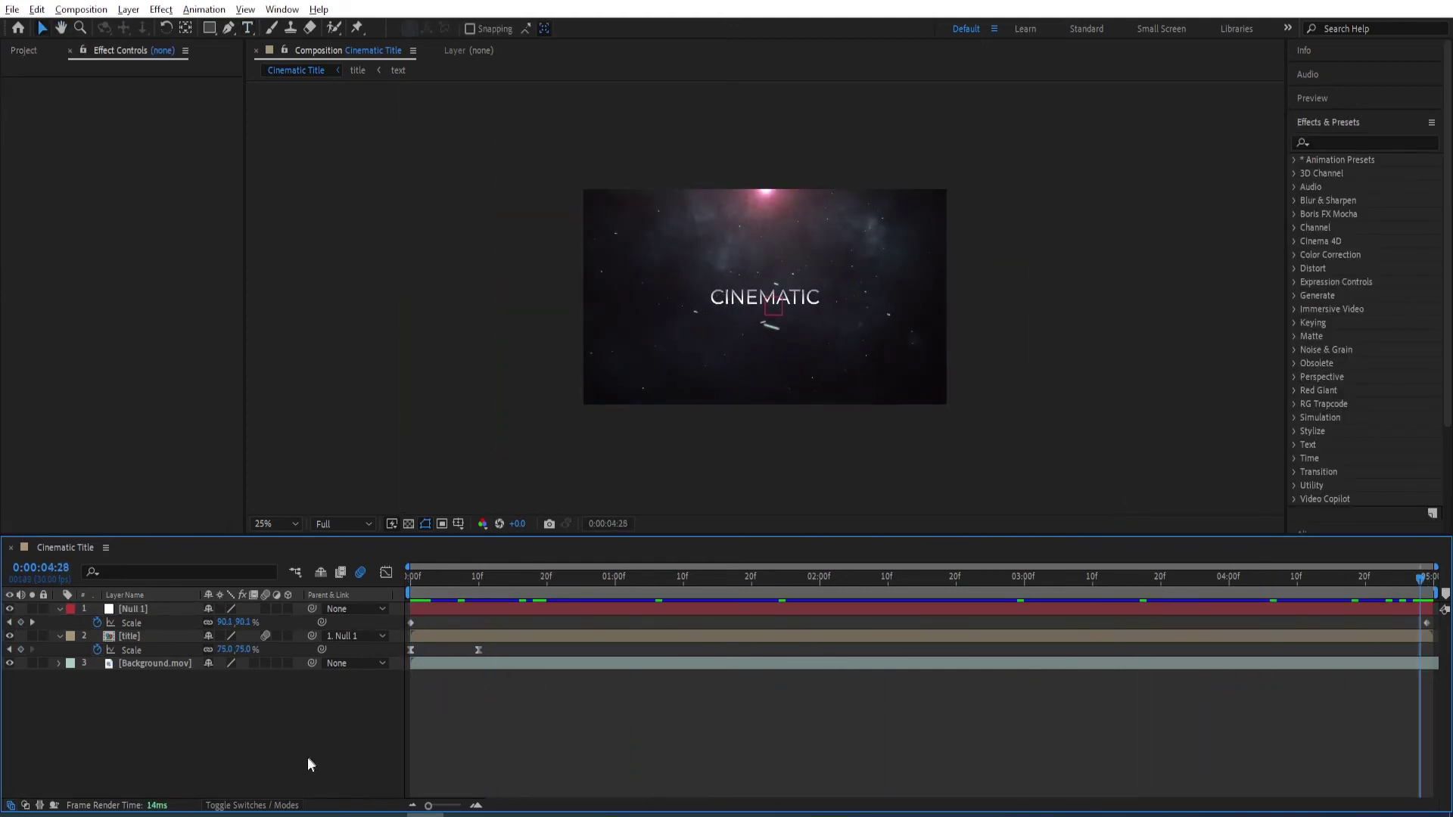
{"action": "right_click", "coordinate": [266, 730]}
{"action": "mouse_move", "coordinate": [326, 536]}
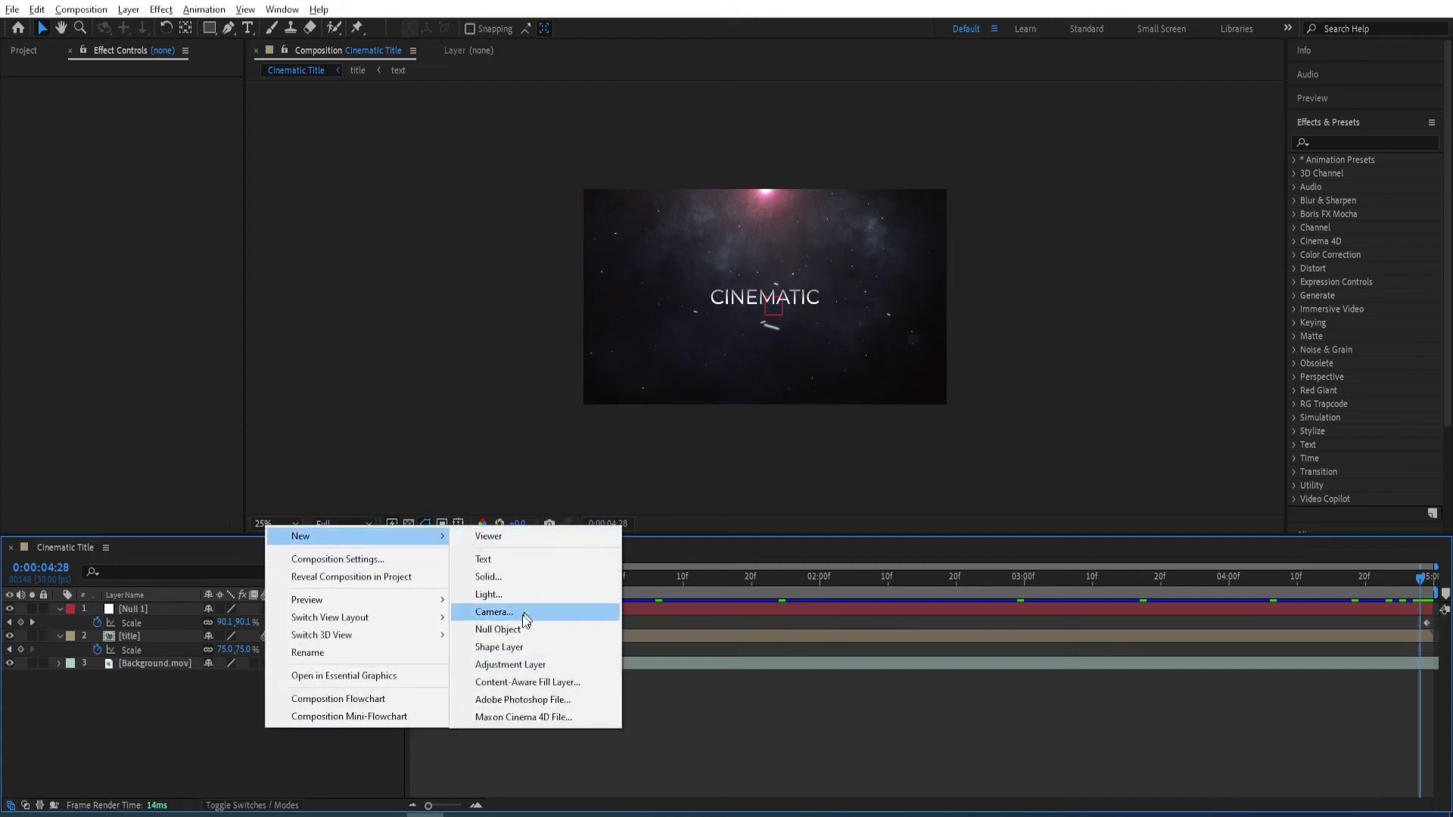
{"action": "left_click", "coordinate": [509, 666]}
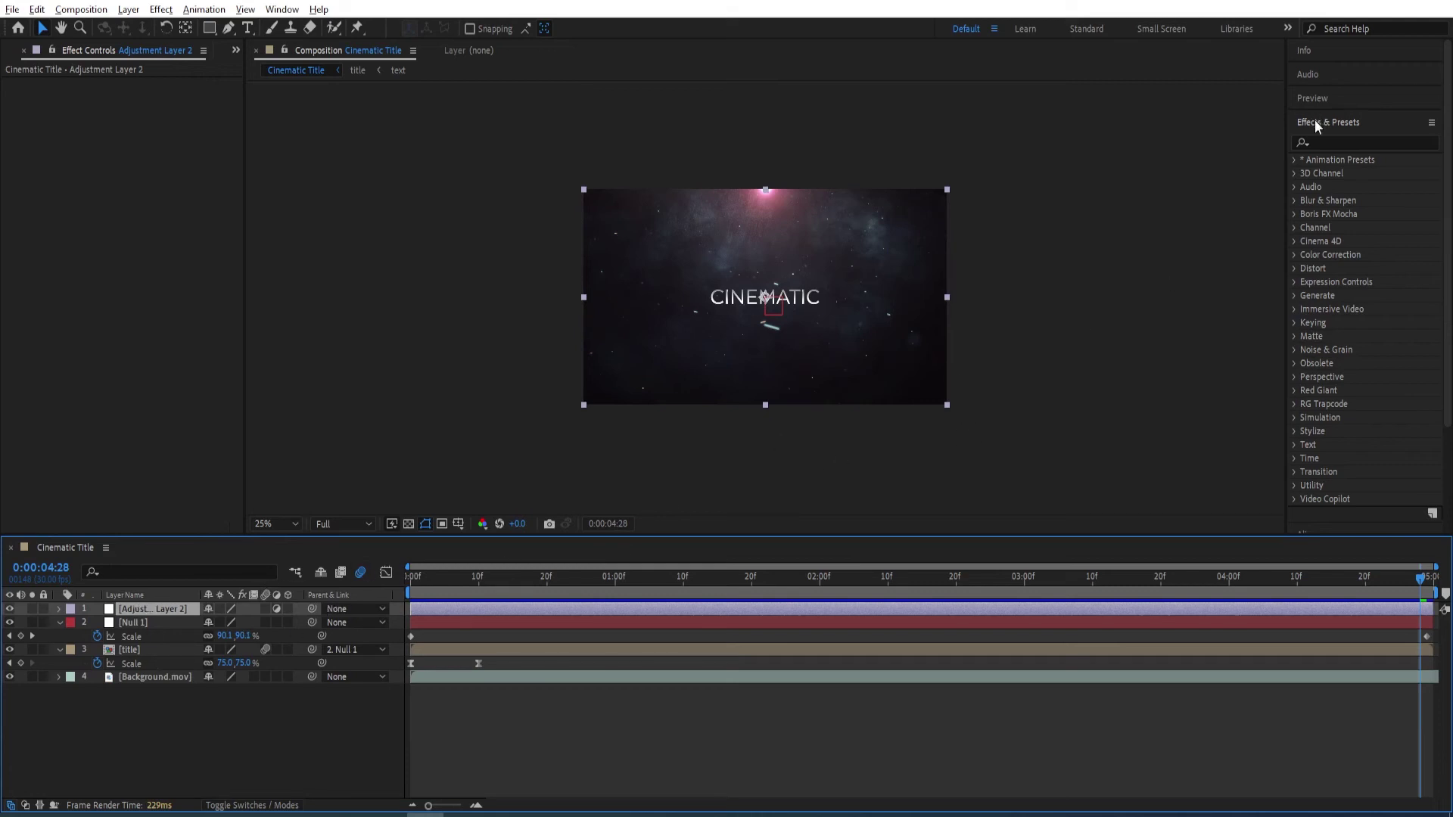
Apply Gaussian Blur to the adjustment layer and set its Blurriness to 0.5.
{"action": "left_click", "coordinate": [1330, 142]}
{"action": "type", "text": "gaussi"}
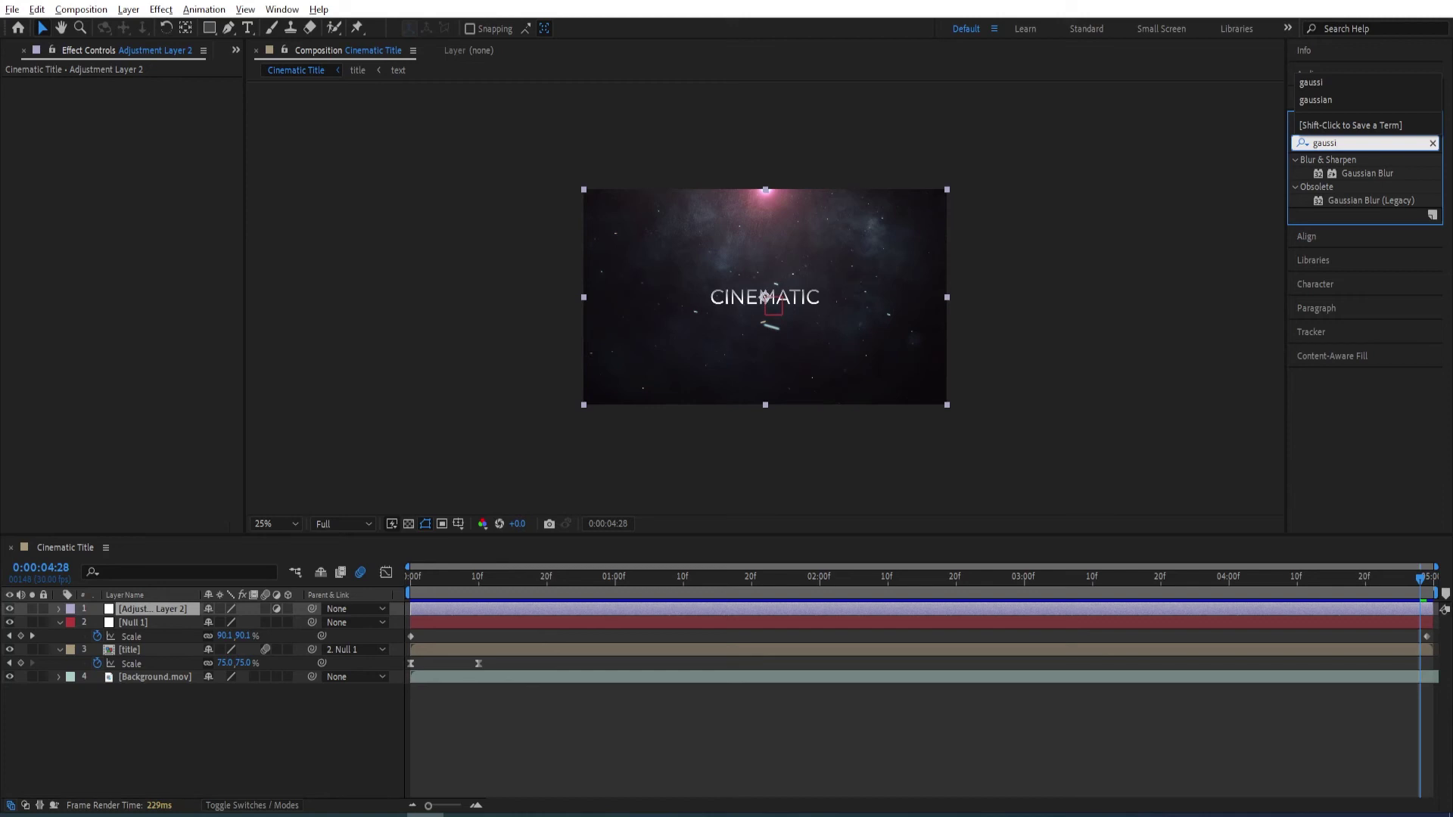
{"action": "double_click", "coordinate": [1366, 175]}
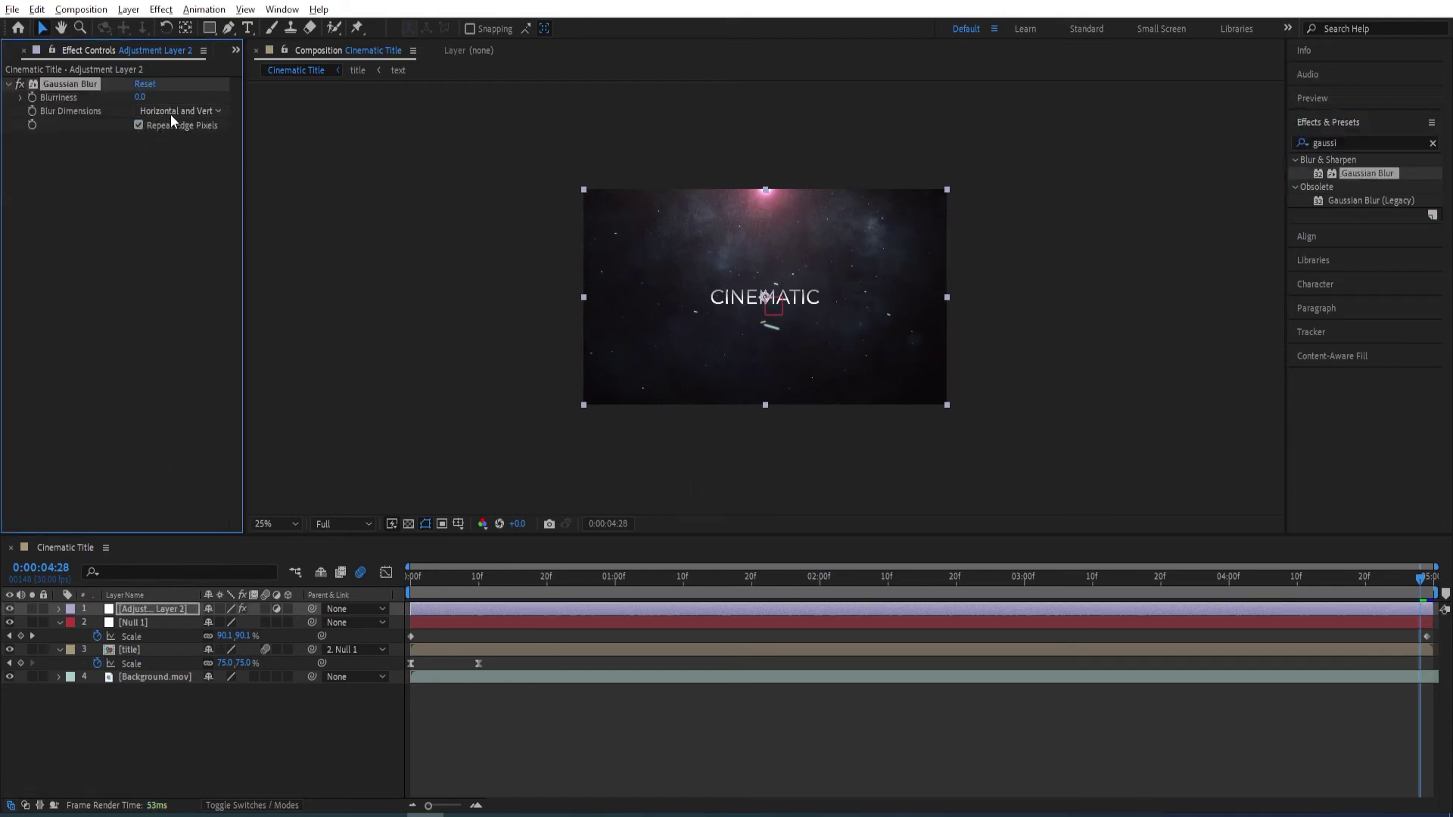
{"action": "left_click", "coordinate": [143, 97]}
{"action": "type", "text": "0"}
{"action": "key", "text": "ctrl+5"}
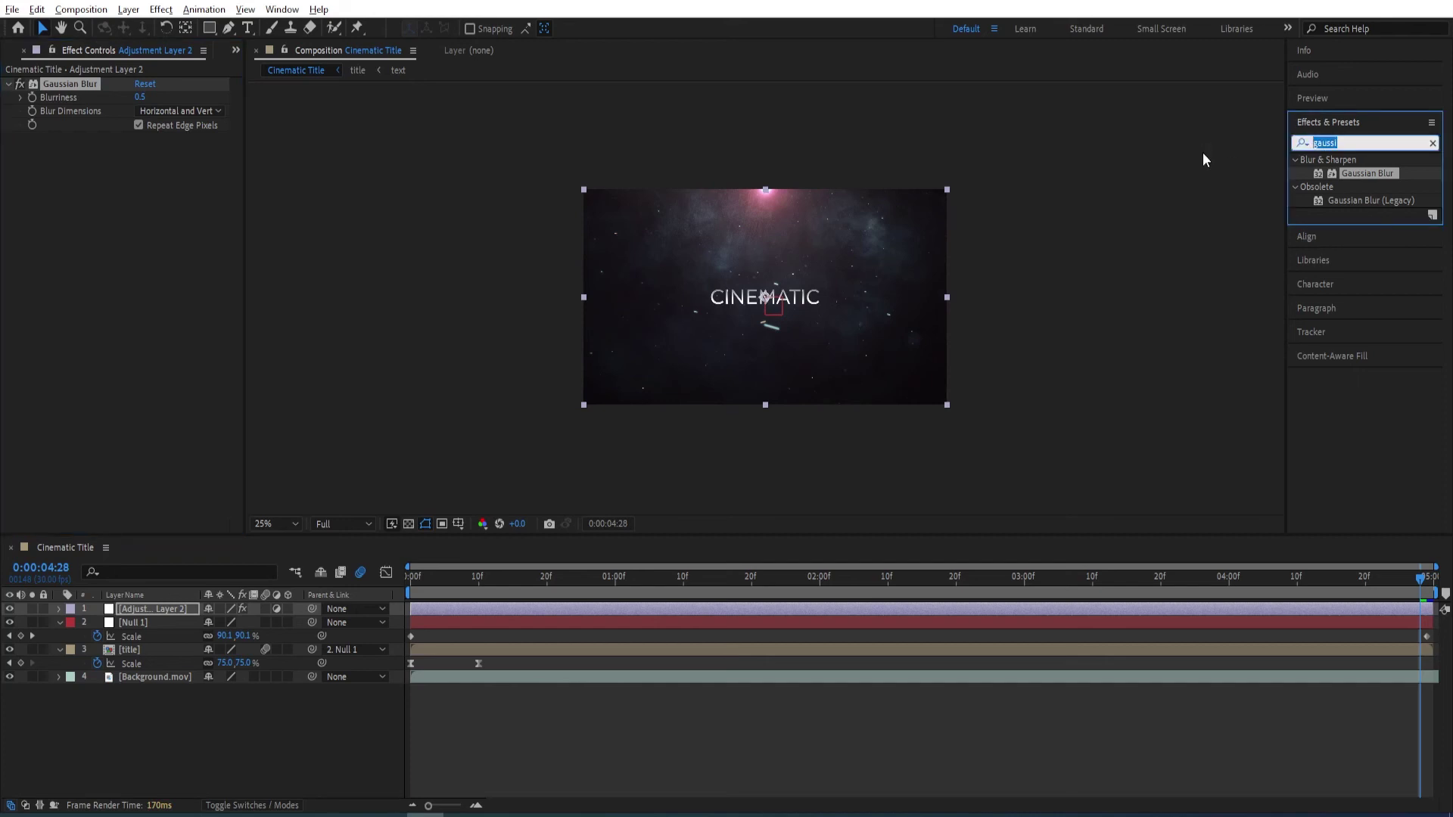
Apply Unsharp Mask to the adjustment layer with Amount 500 and Radius 0.5.
{"action": "type", "text": "unsharp"}
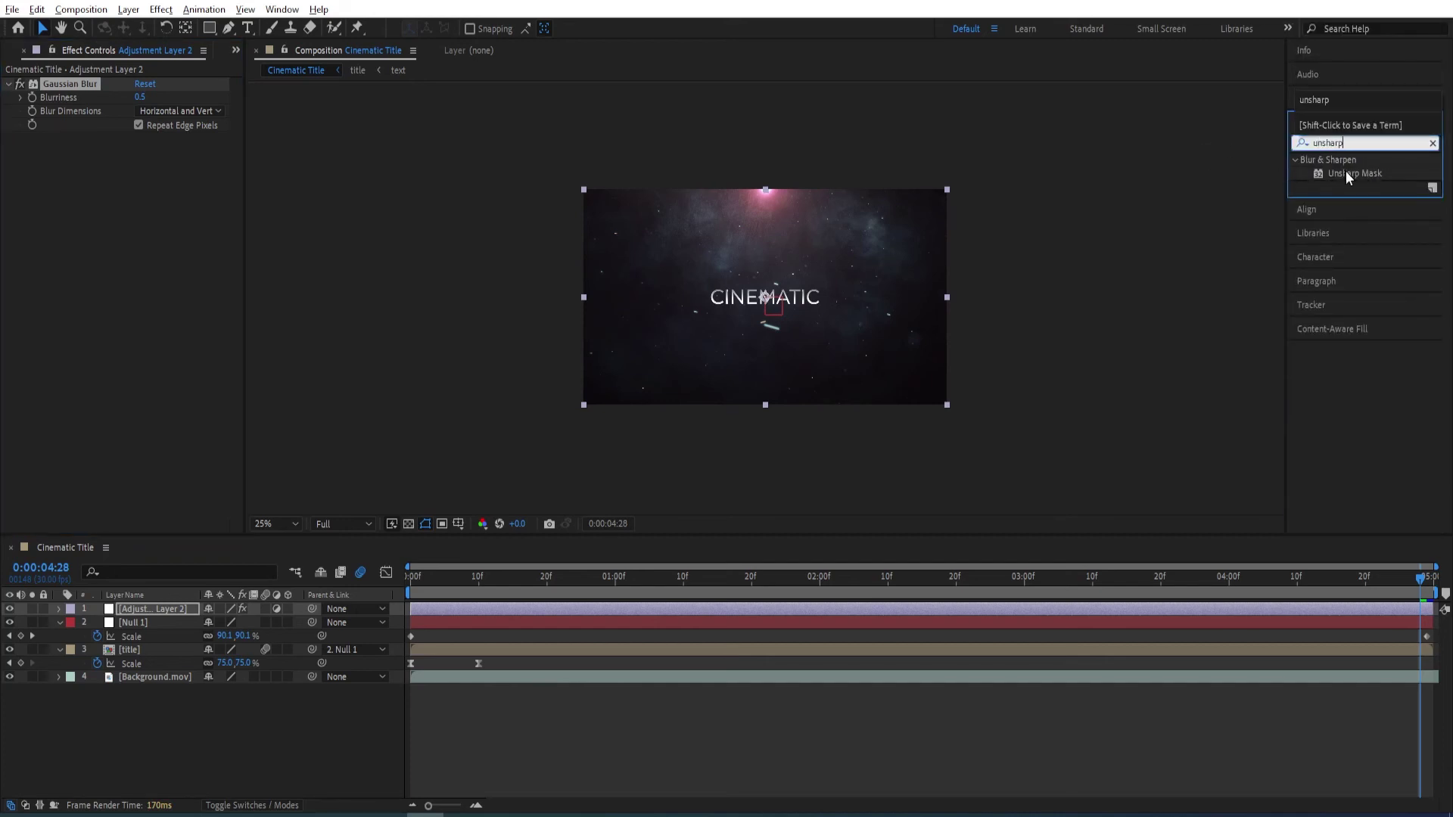
{"action": "double_click", "coordinate": [1346, 173]}
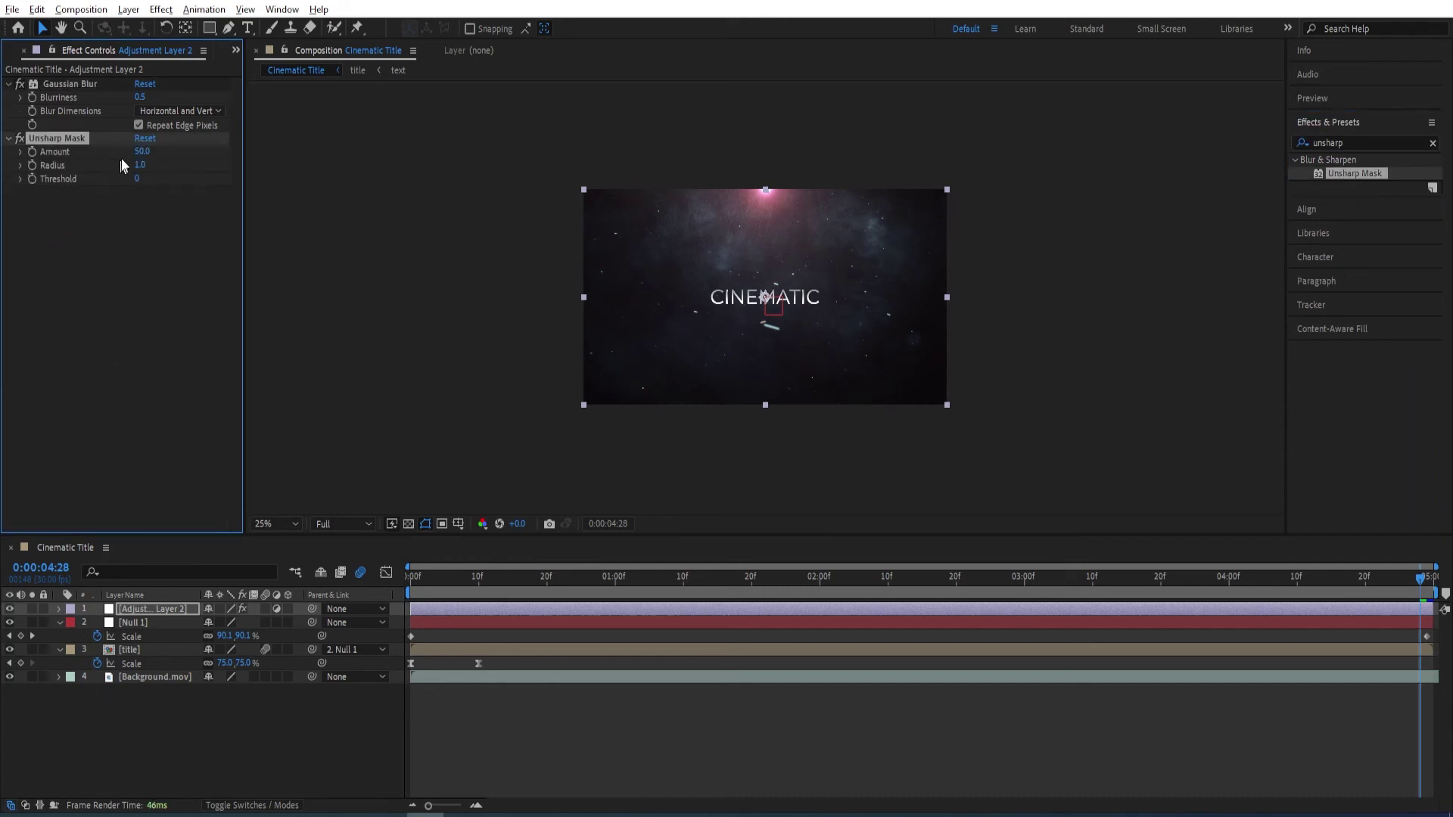
{"action": "left_click", "coordinate": [143, 151]}
{"action": "key", "text": "Return"}
{"action": "left_click", "coordinate": [141, 165]}
{"action": "key", "text": "Return"}
Create a black 1920 × 1080 px solid layer named "film bars".
{"action": "right_click", "coordinate": [183, 759]}
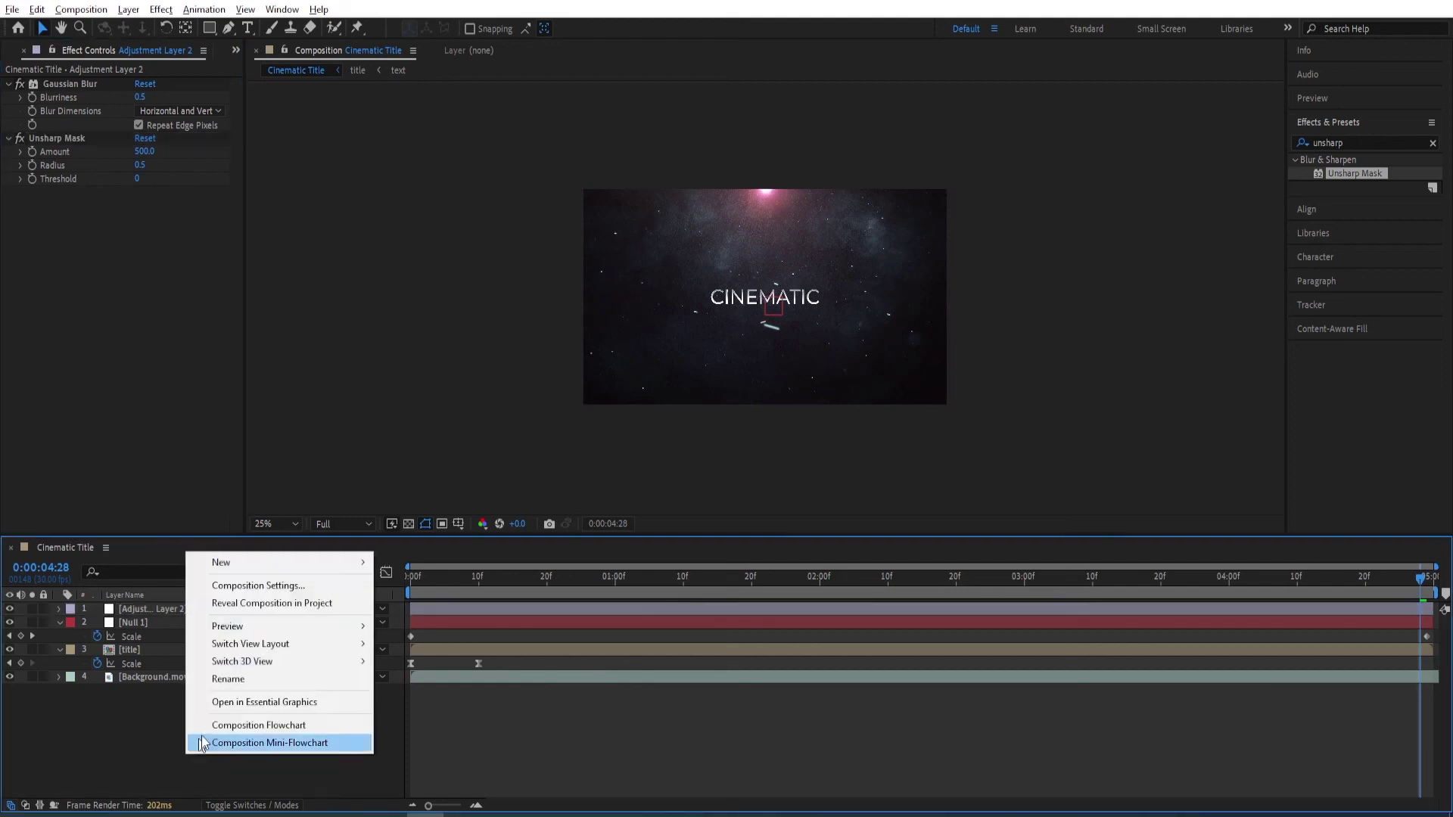
{"action": "mouse_move", "coordinate": [250, 562]}
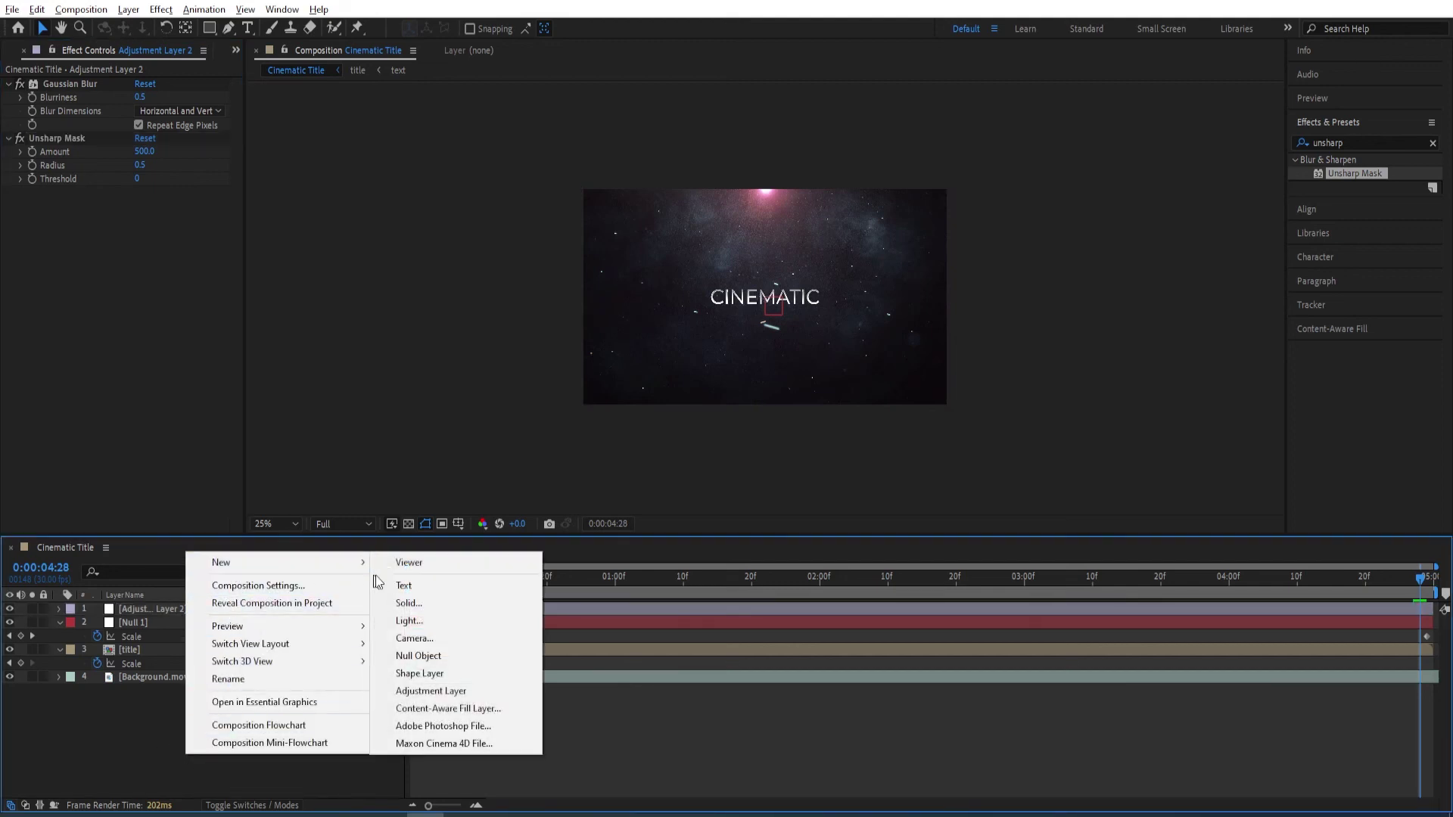
{"action": "left_click", "coordinate": [420, 604]}
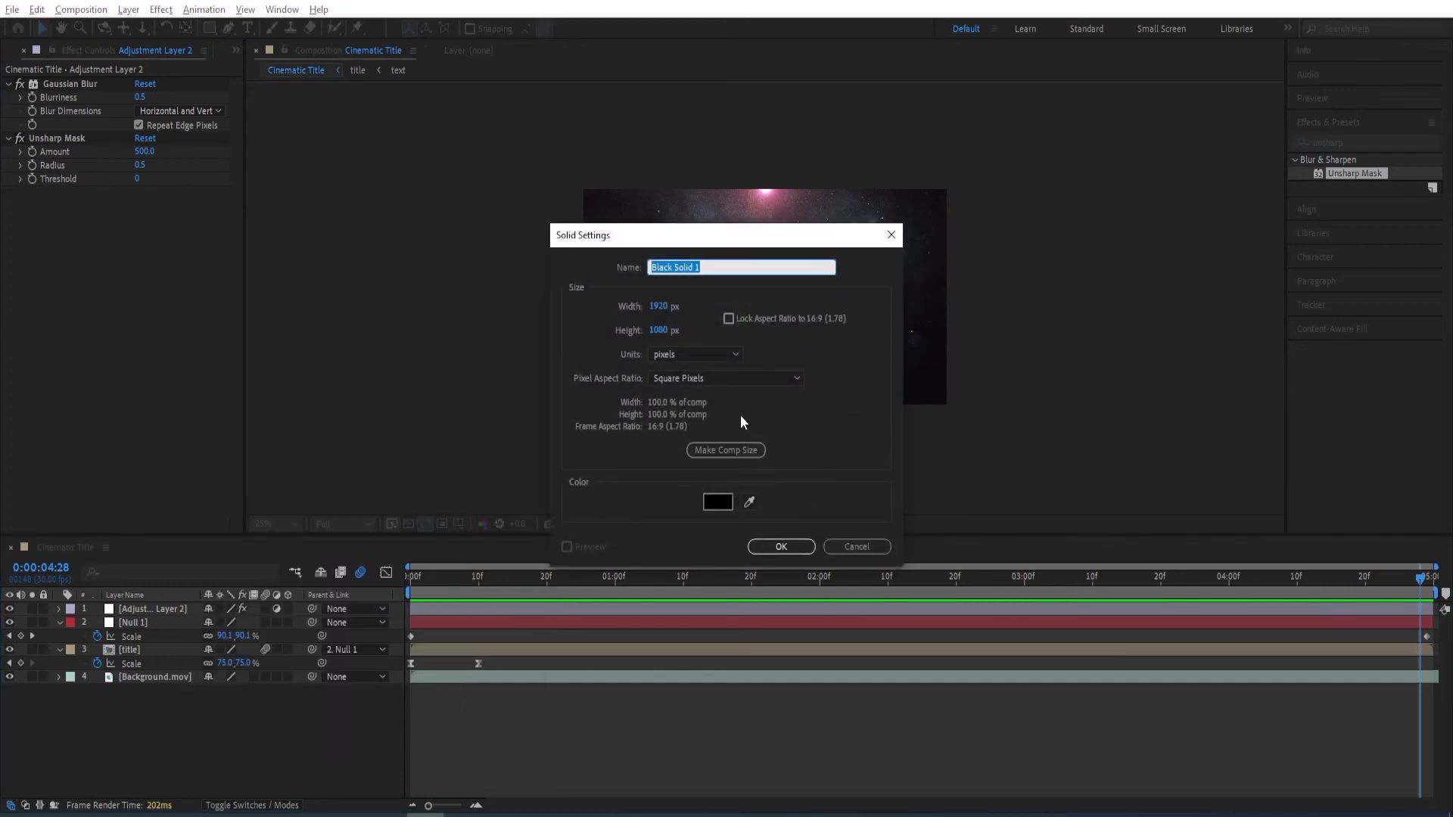
{"action": "type", "text": "film bars"}
{"action": "key", "text": "Return"}
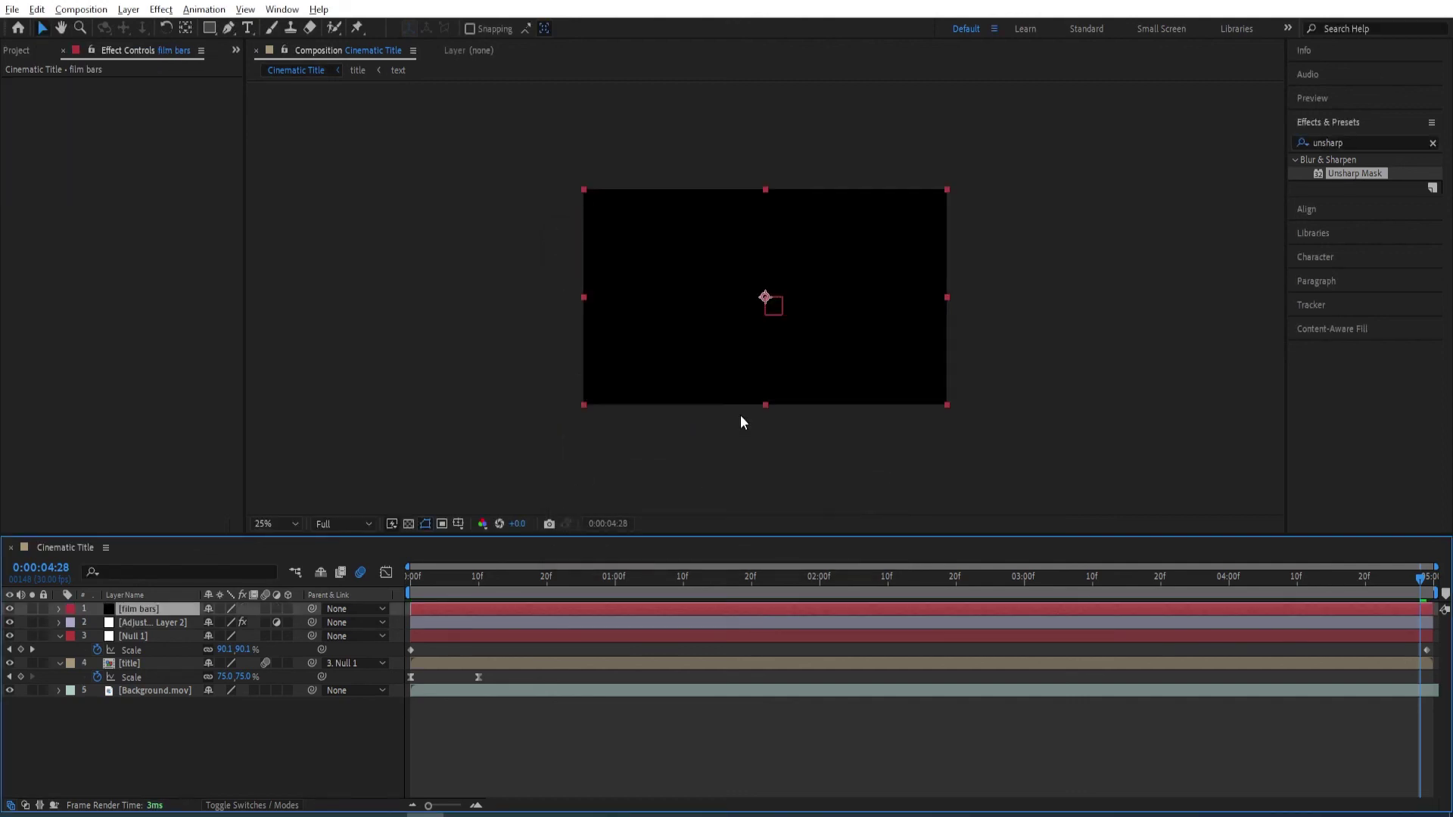
Show the title/action safe guides and draw a rectangular mask on the film bars layer, spanning beyond the frame's width between the inner safe guide's upper and lower lines.
{"action": "left_click", "coordinate": [458, 524]}
{"action": "left_click", "coordinate": [497, 546]}
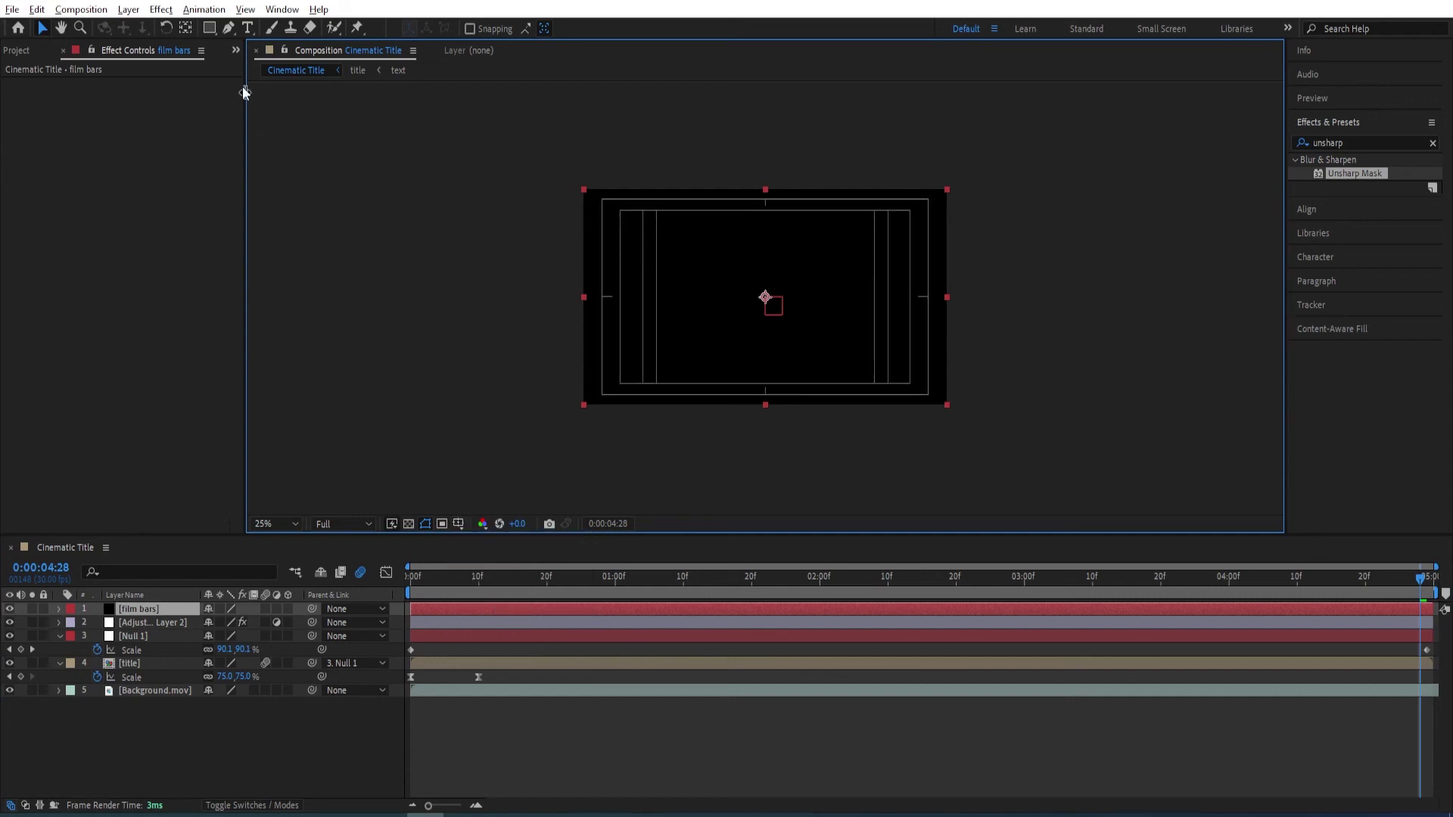
{"action": "left_click", "coordinate": [209, 32]}
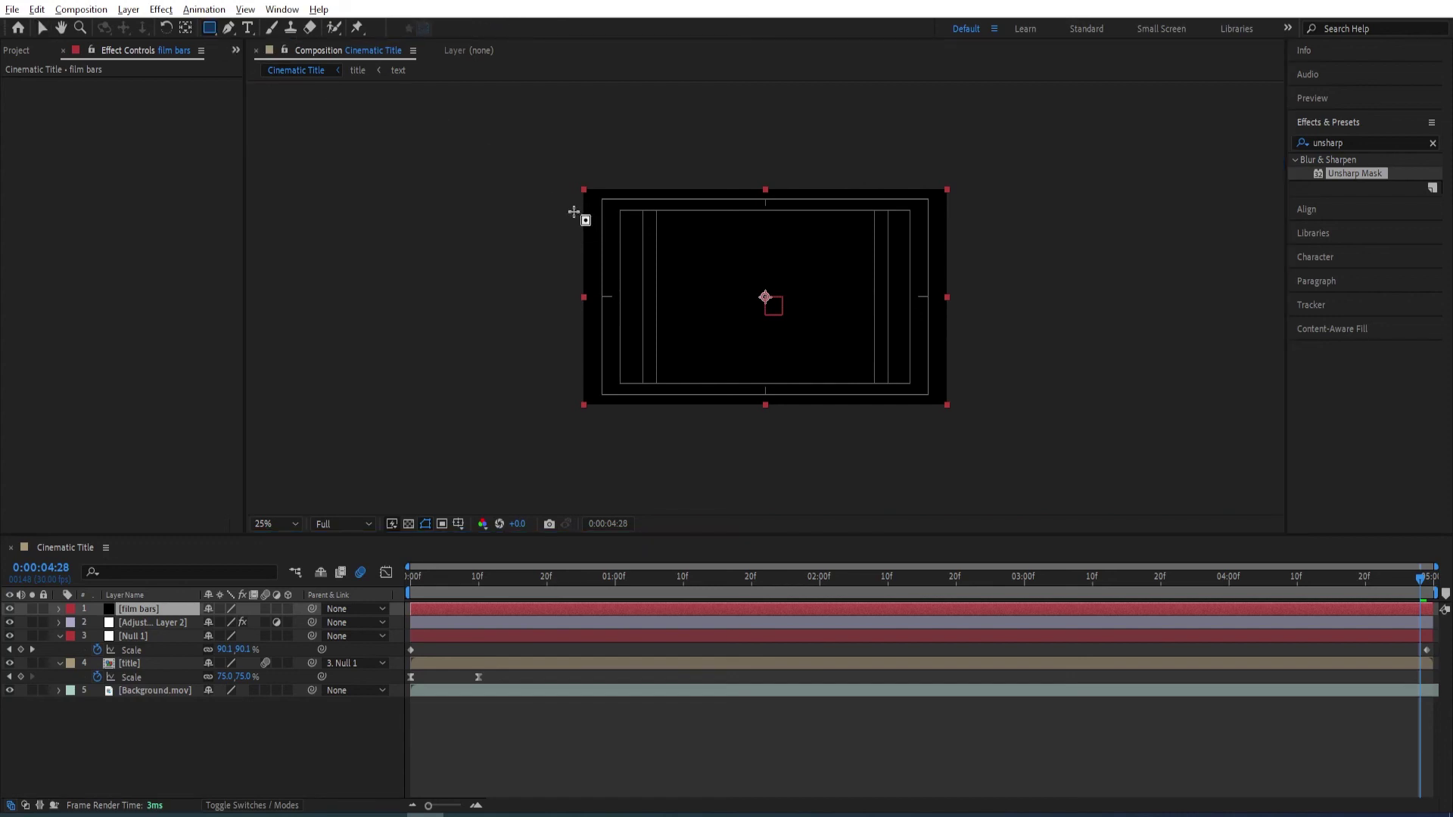
{"action": "left_click_drag", "start_coordinate": [570, 212], "coordinate": [958, 384]}
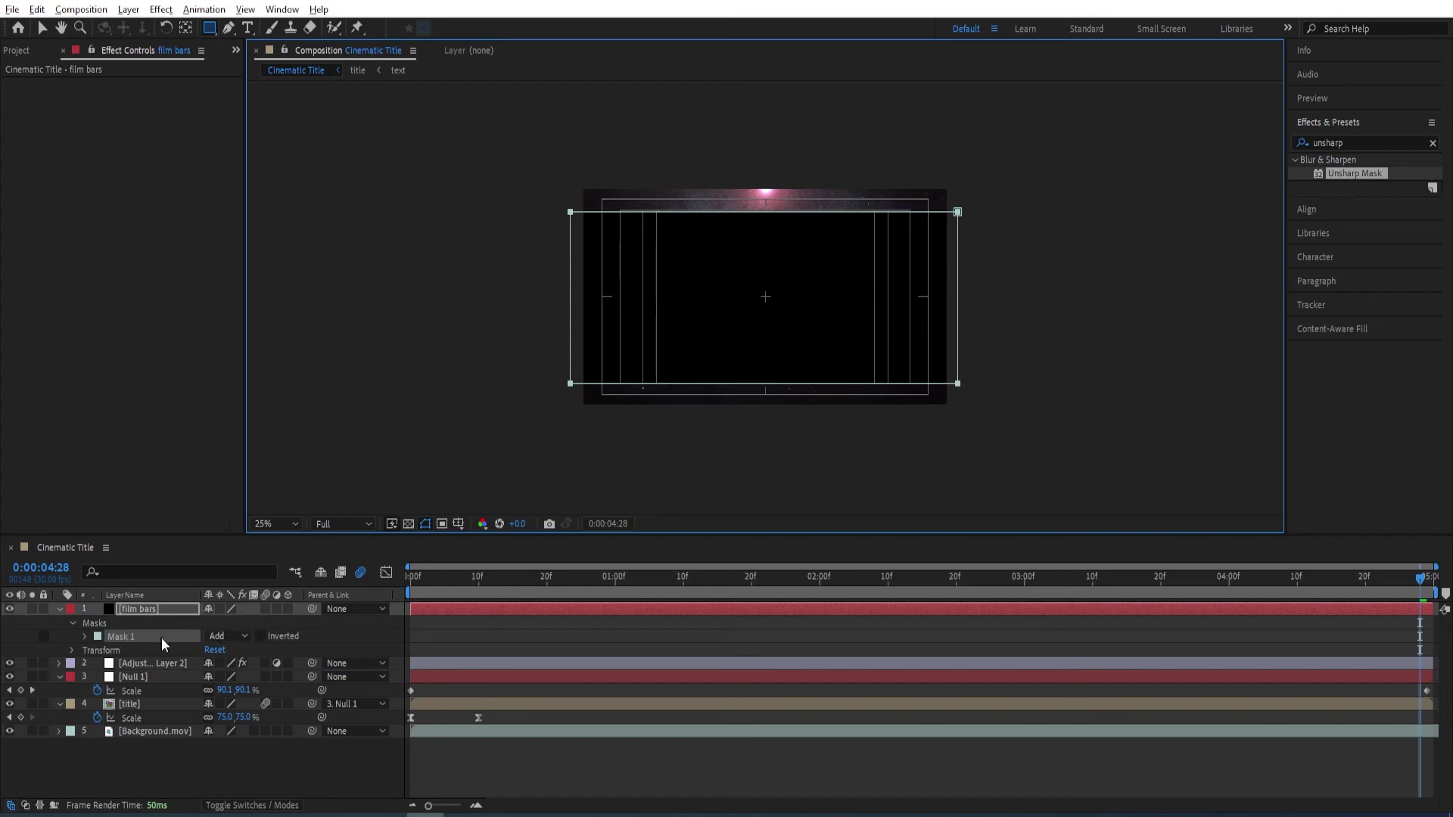
Set the film bars layer's mask mode to Subtract and deselect the layer.
{"action": "left_click", "coordinate": [227, 642]}
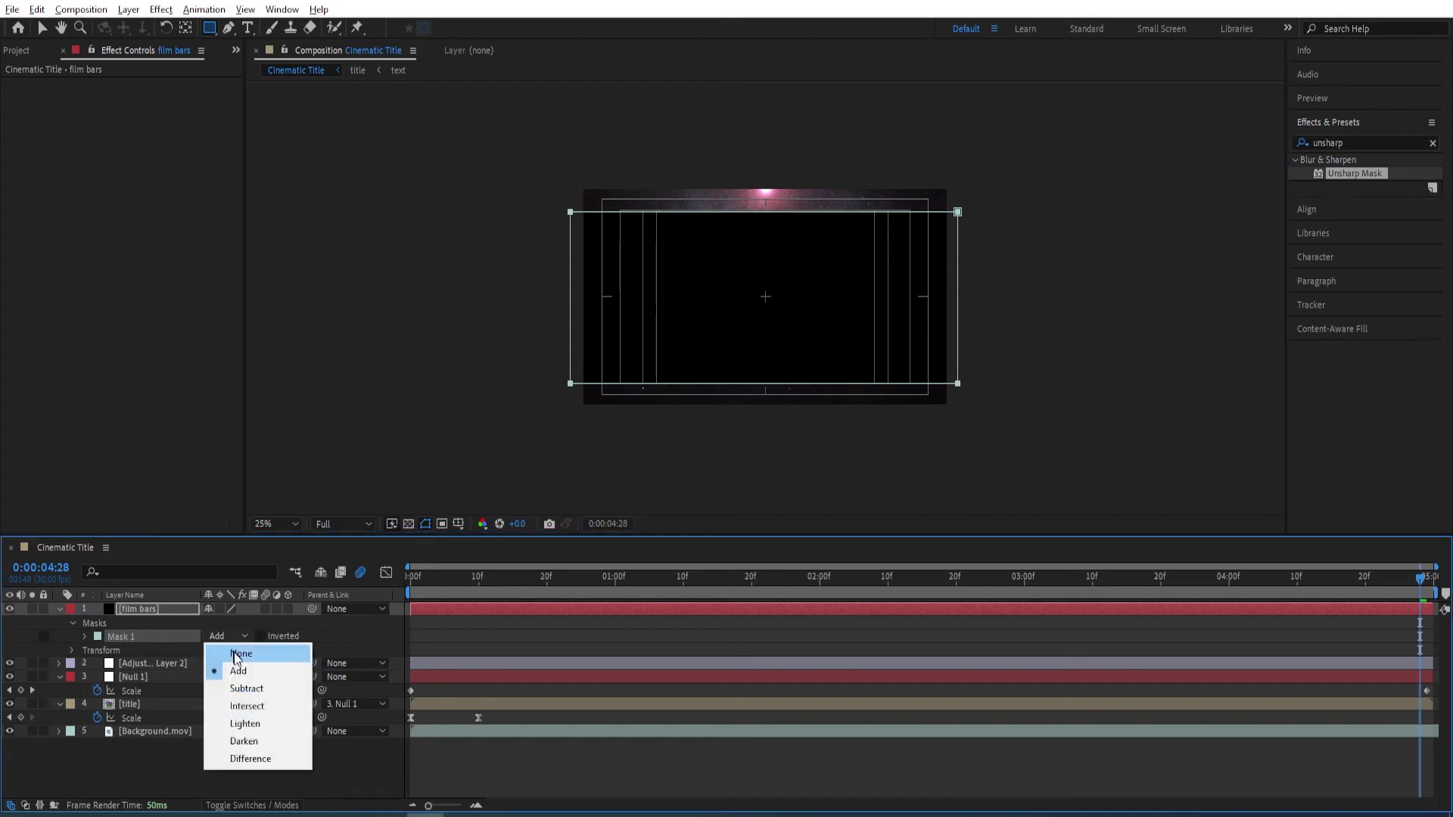
{"action": "left_click", "coordinate": [244, 690]}
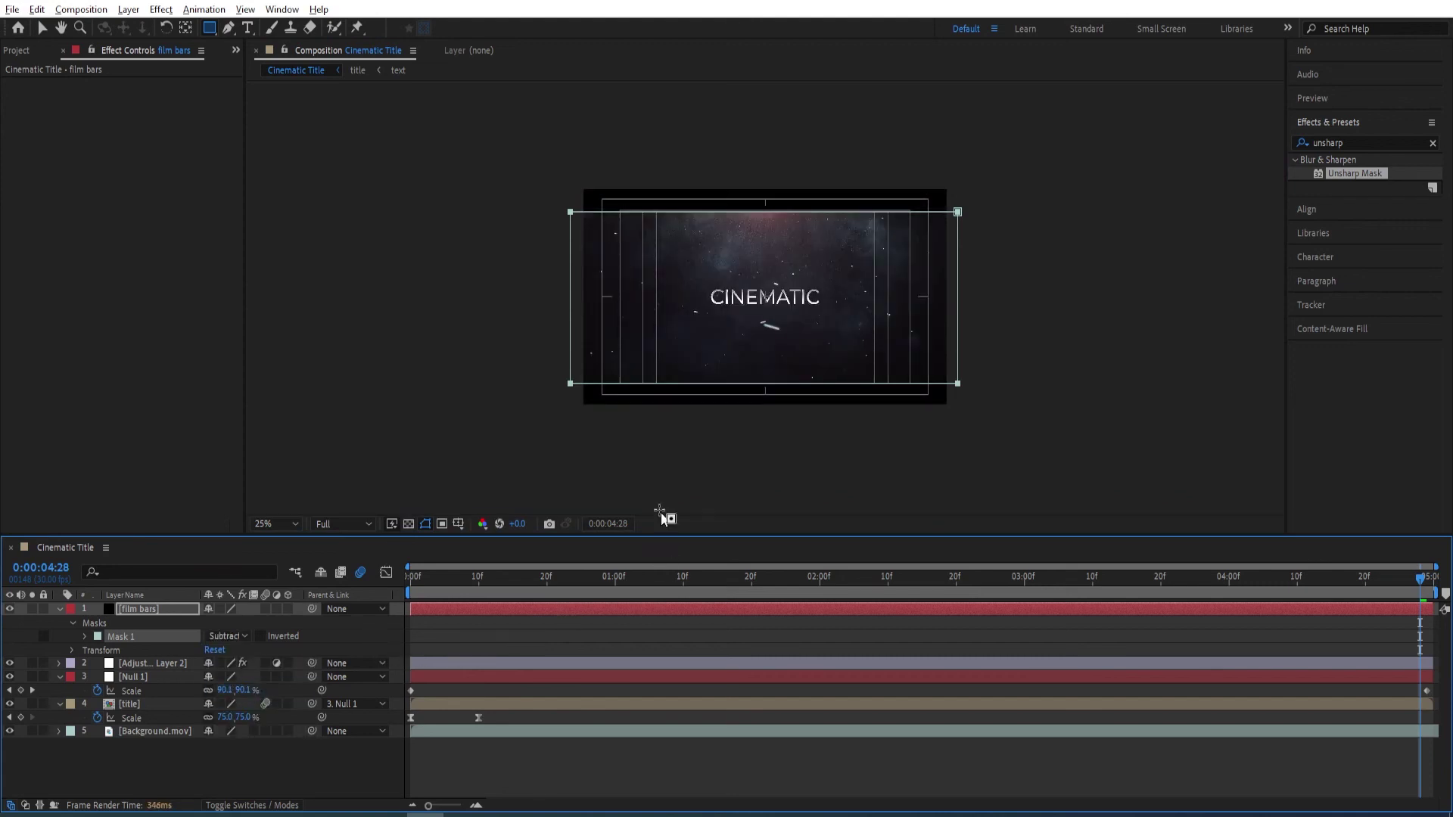
{"action": "left_click", "coordinate": [240, 780]}
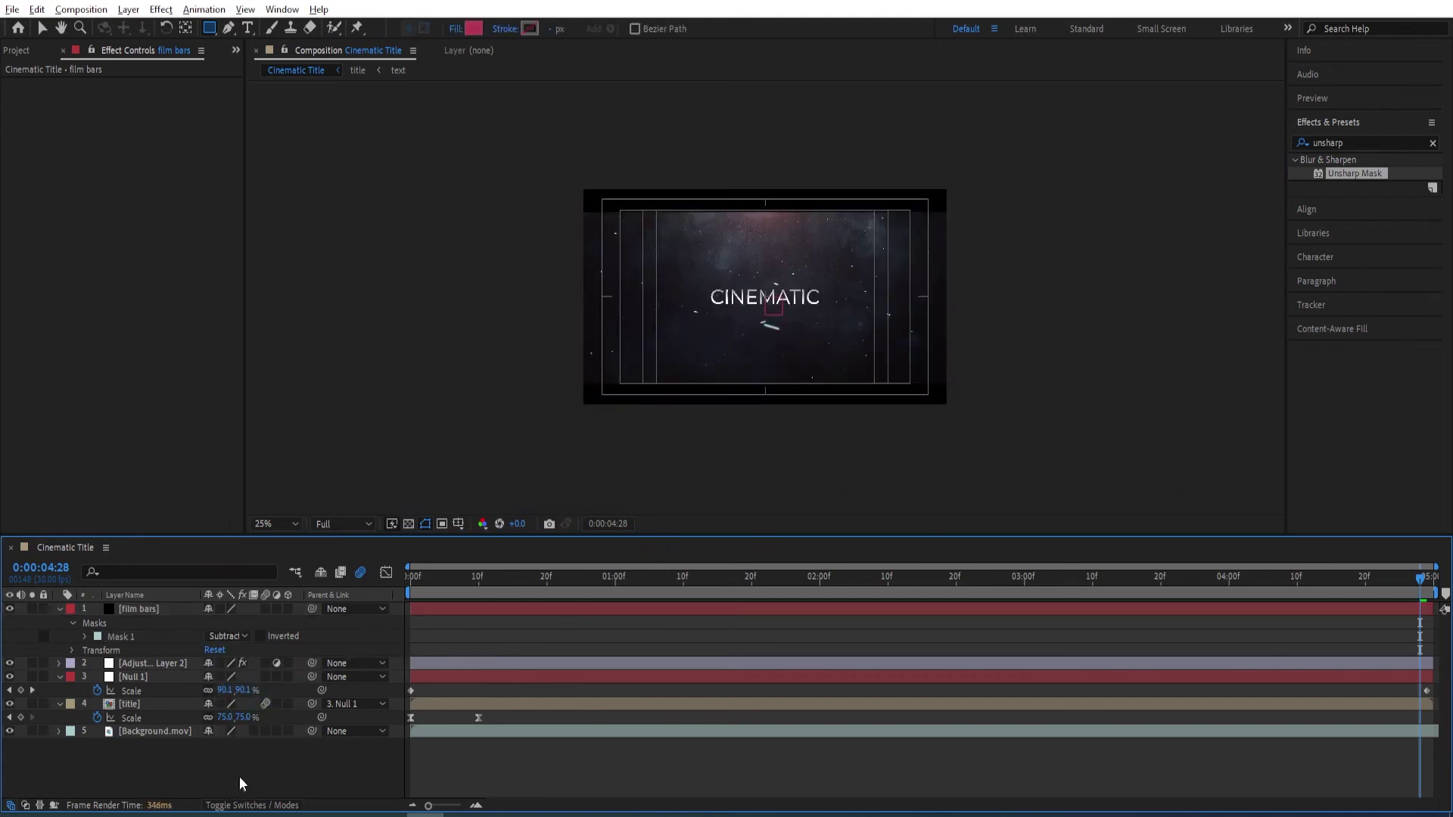
Preview the Cinematic Title composition from its first frame.
{"action": "key", "text": "Home"}
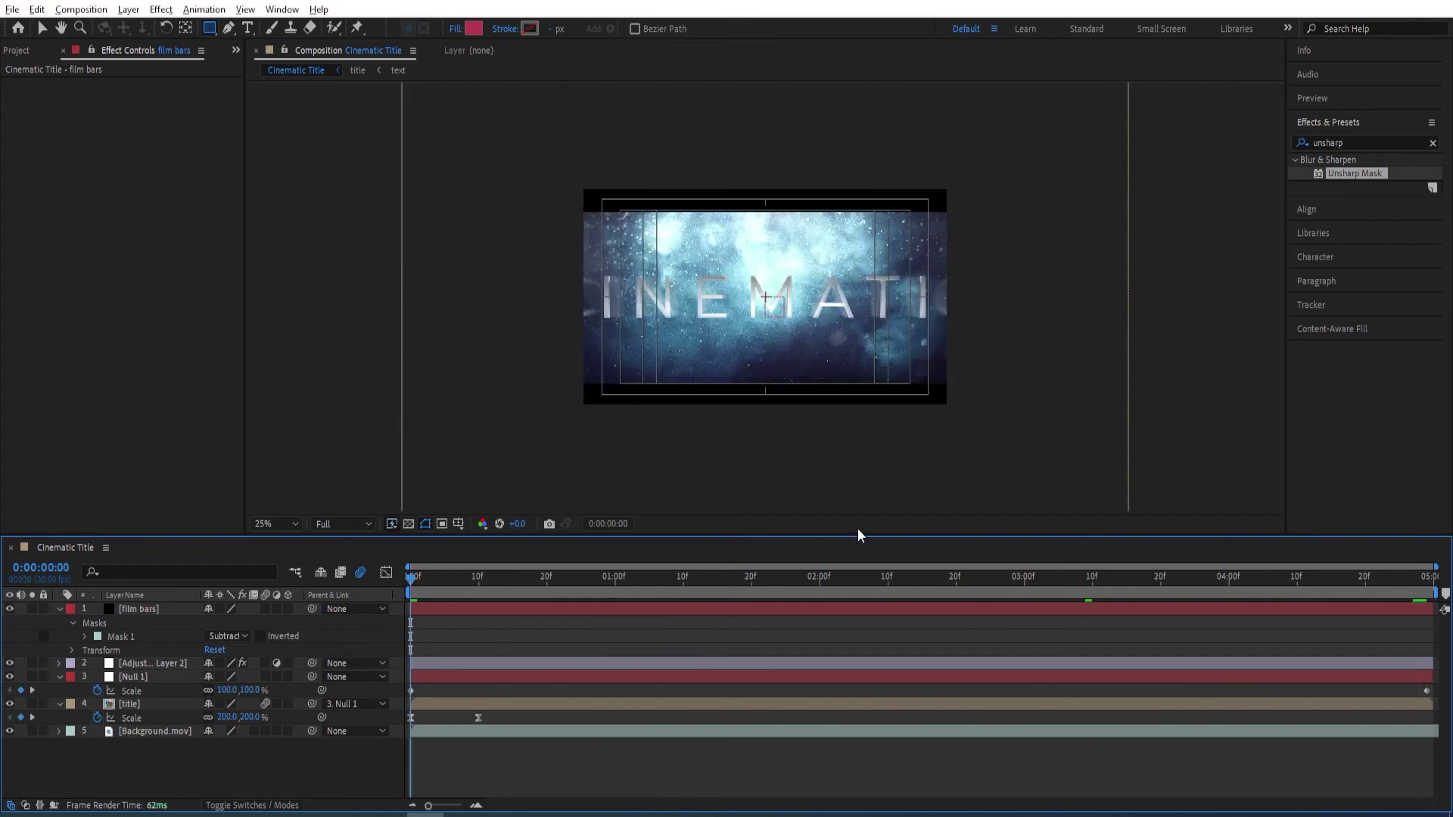
{"action": "key", "text": "space"}
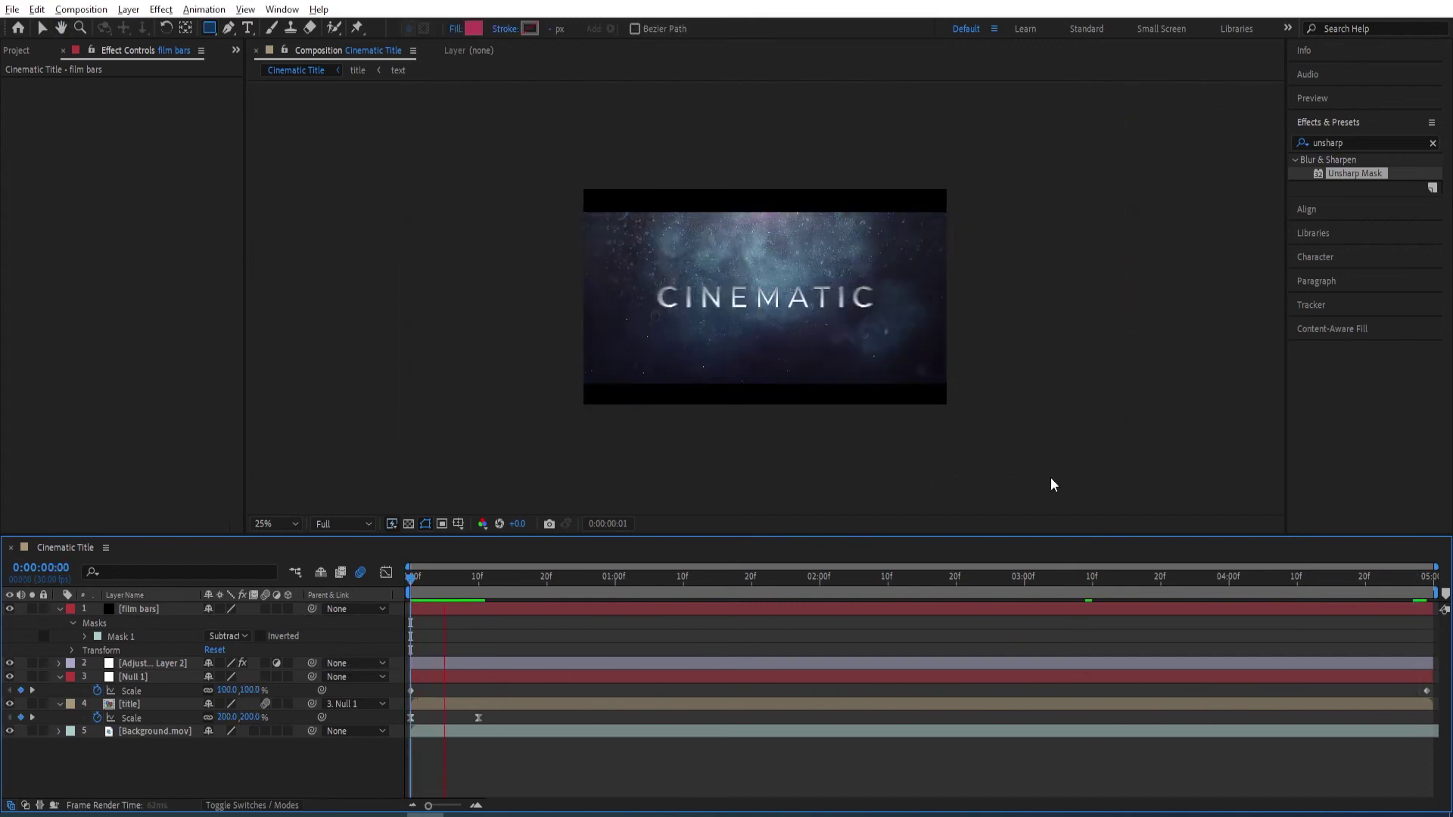